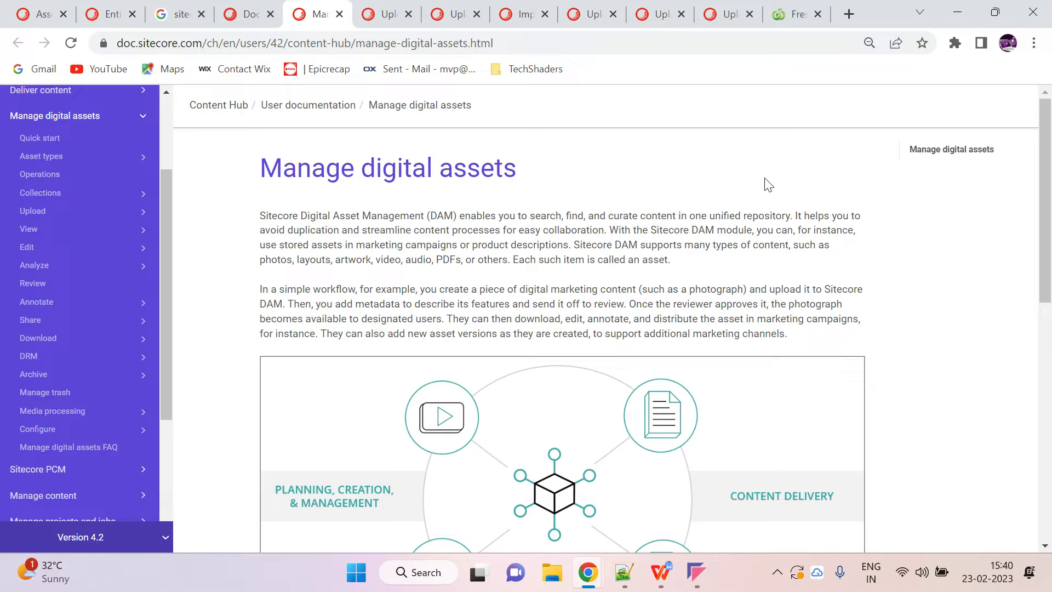
Step: Switch from the Manage digital assets documentation to the Content Hub sandbox, check the Create page and browse the Assets library
scroll(852, 269, "down", 2)
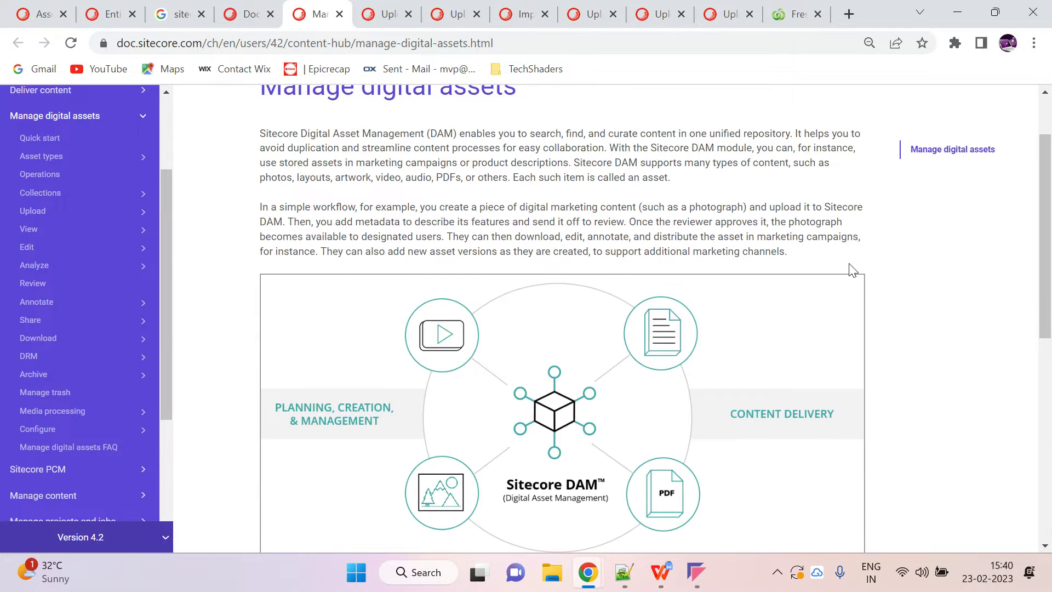
left_click(47, 12)
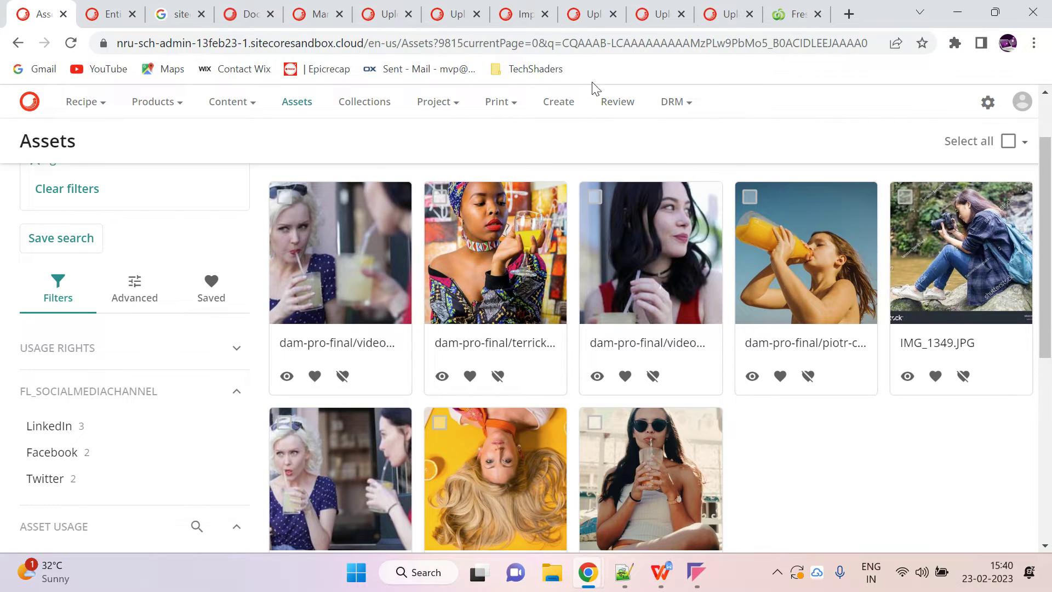
left_click(560, 103)
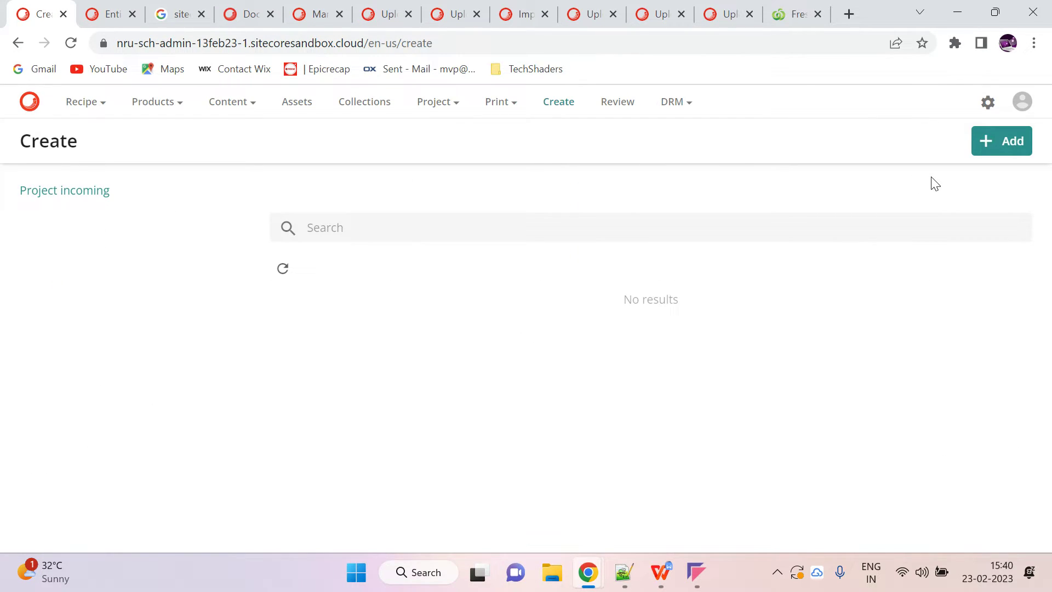
left_click(294, 105)
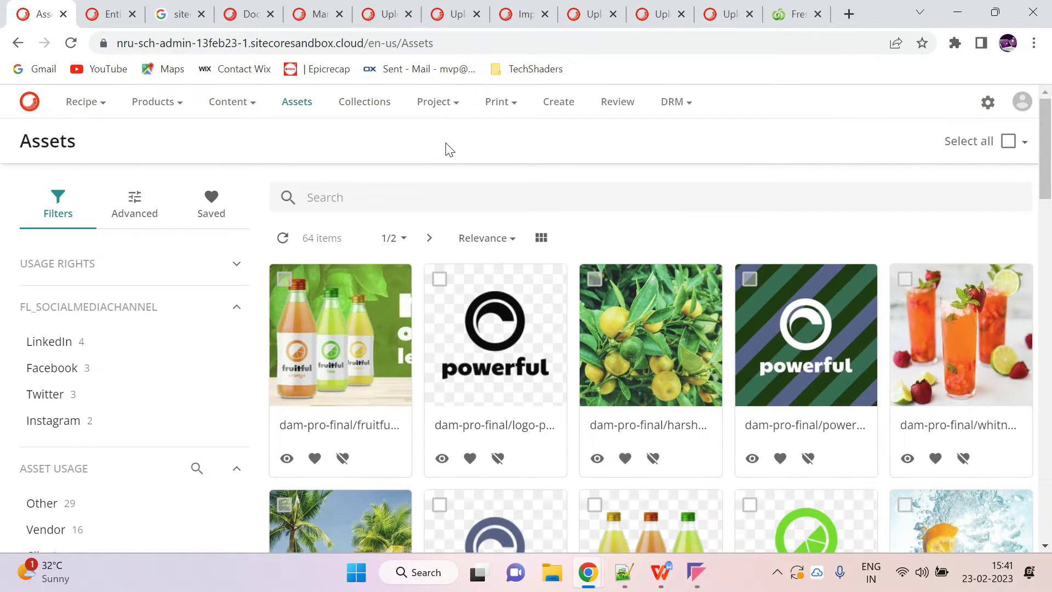
scroll(695, 250, "down", 5)
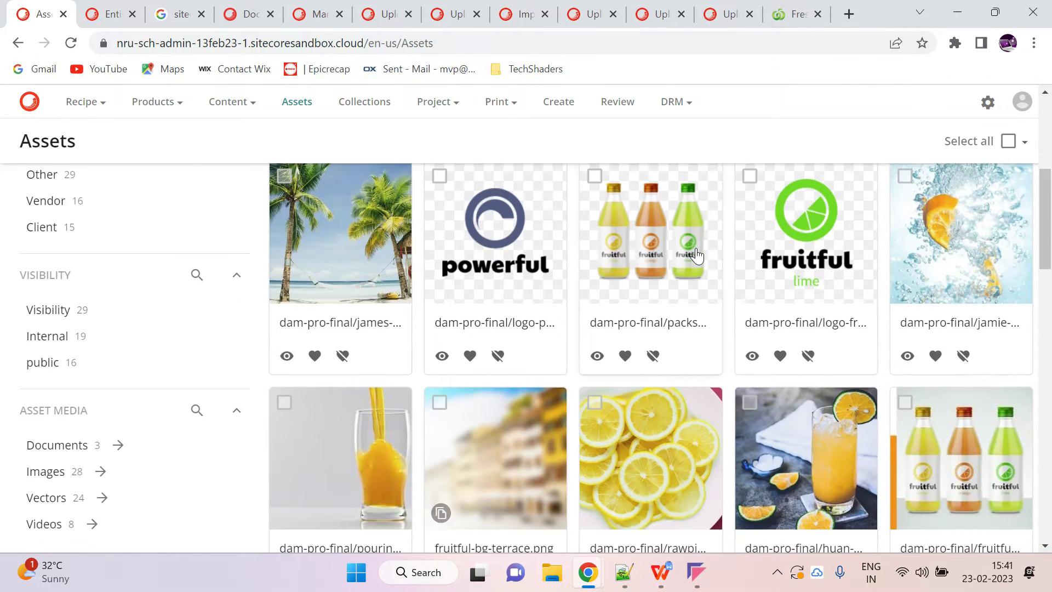
scroll(700, 254, "up", 5)
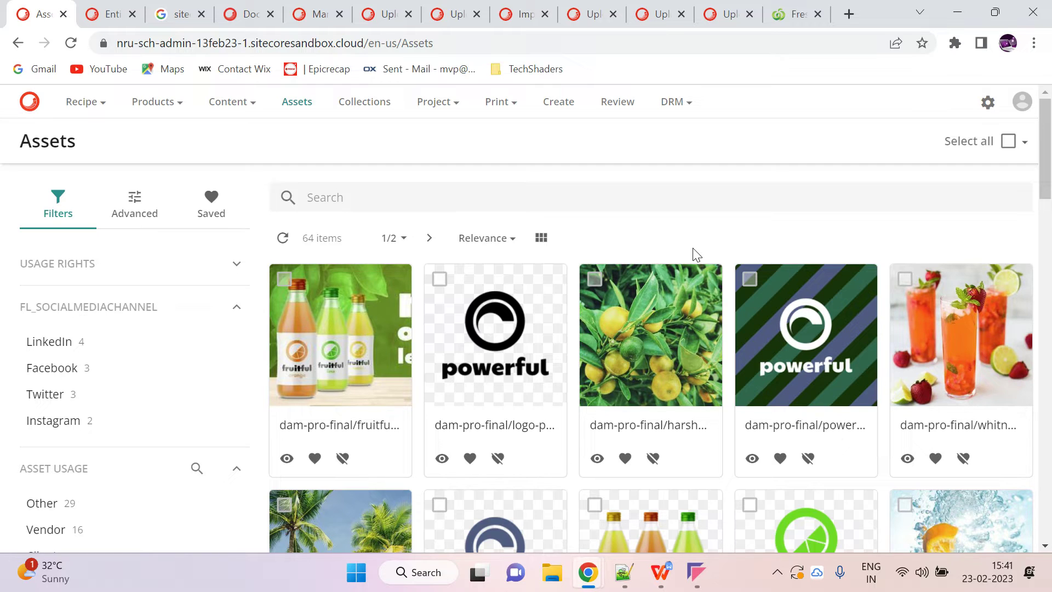
Step: Open the dam-pro-final/fruitful-hero.pdf asset, examine its details and renditions, and return to the Assets library
left_click(378, 330)
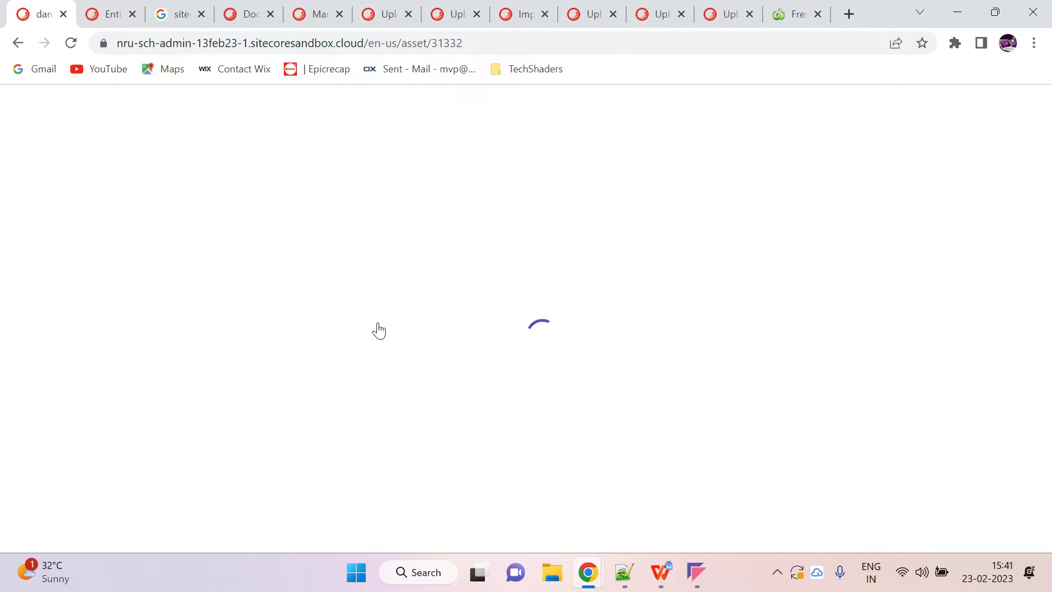
scroll(578, 315, "down", 5)
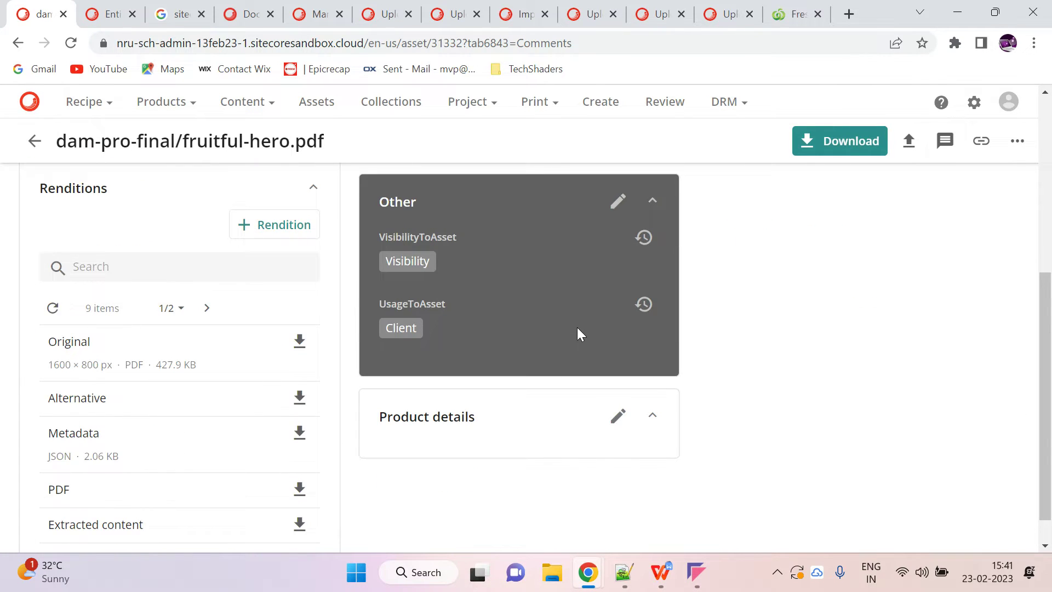
scroll(577, 327, "up", 5)
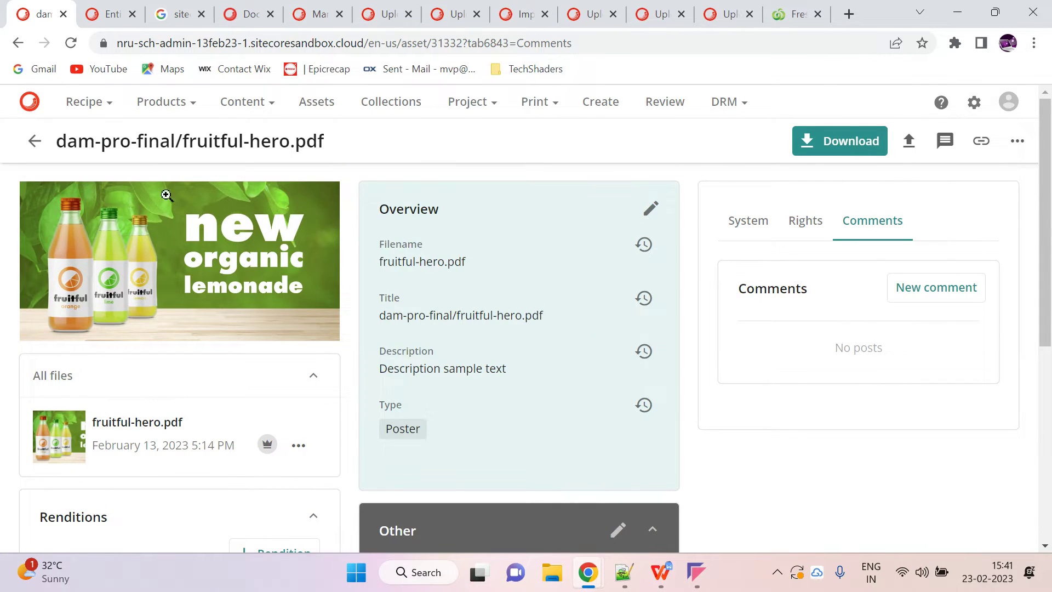
left_click(35, 140)
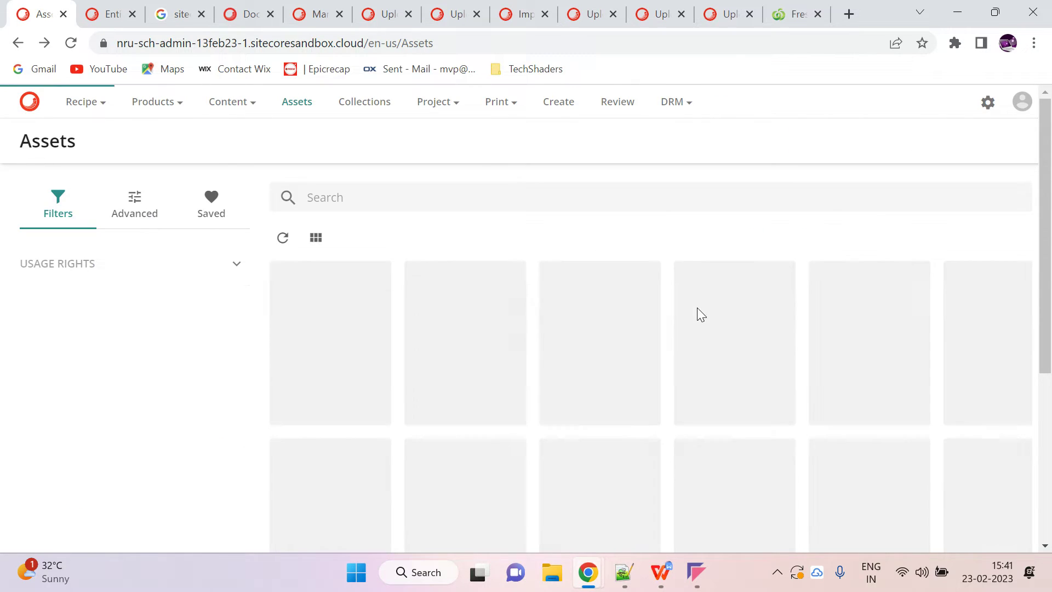
Step: Open the detail page of the image asset showing a blonde woman lying upside down on a yellow background
scroll(804, 314, "down", 8)
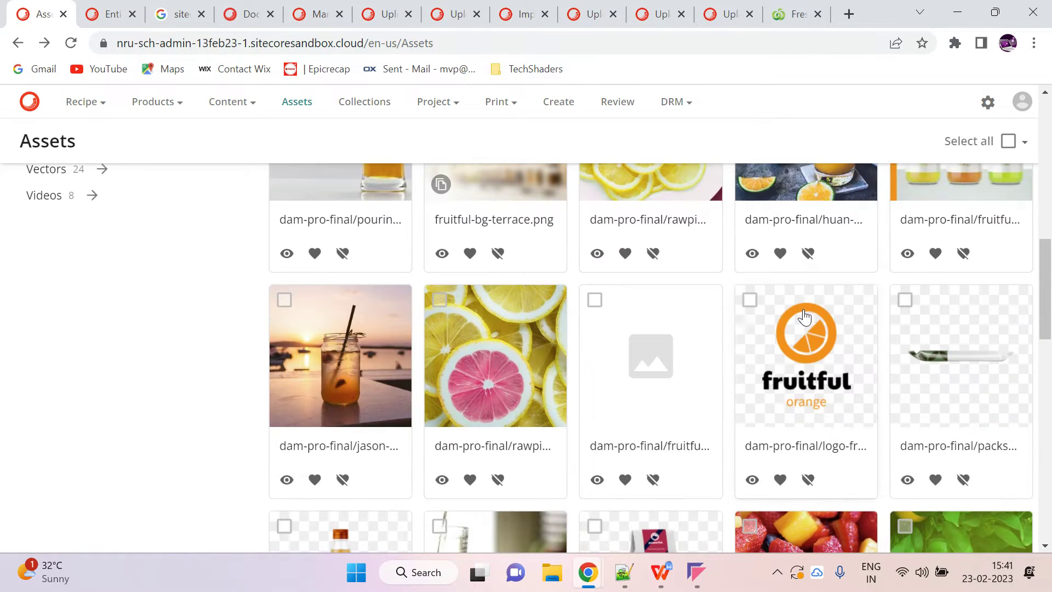
scroll(741, 364, "down", 9)
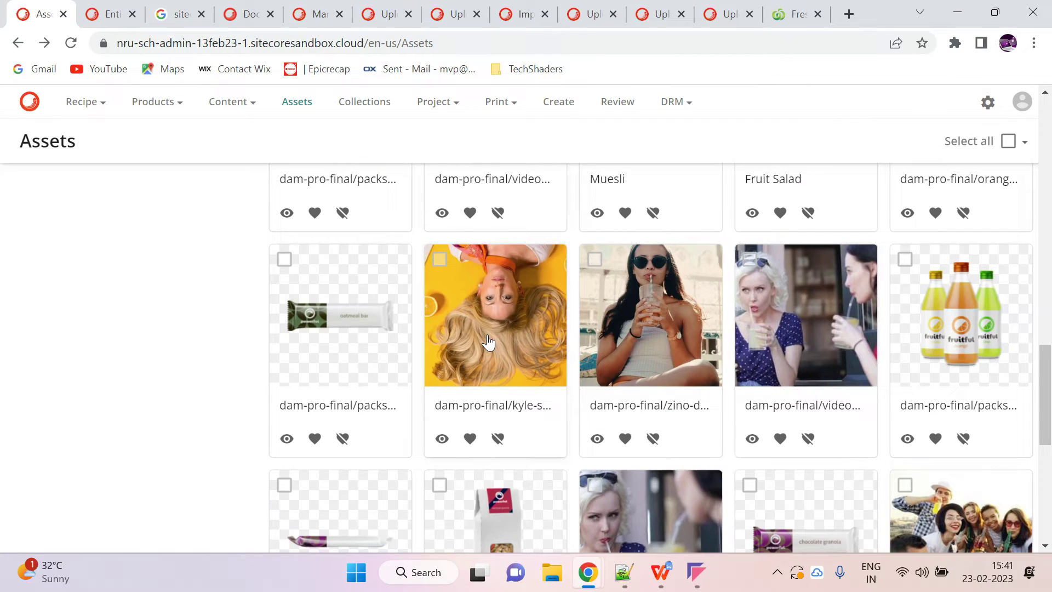
left_click(556, 314)
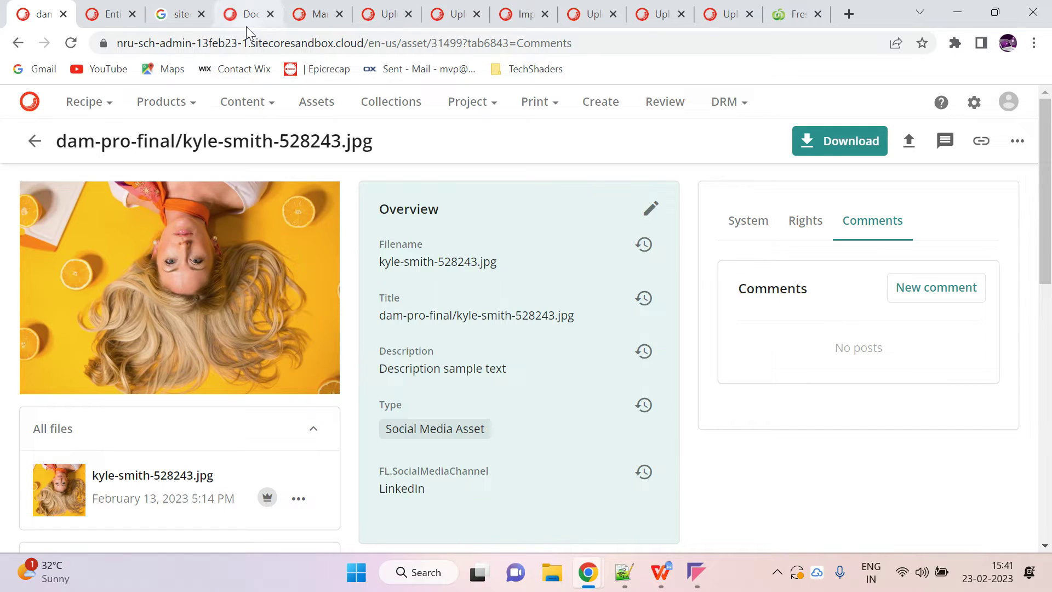
Step: Check the certification study guide and examine the Sitecore DAM diagram in the Manage digital assets documentation
left_click(233, 19)
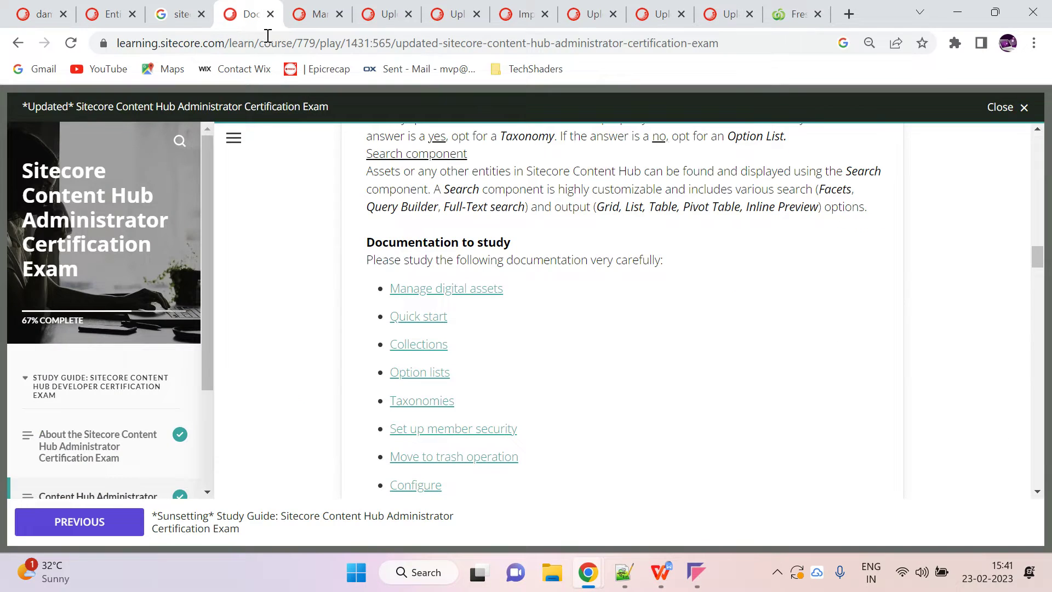
left_click(287, 13)
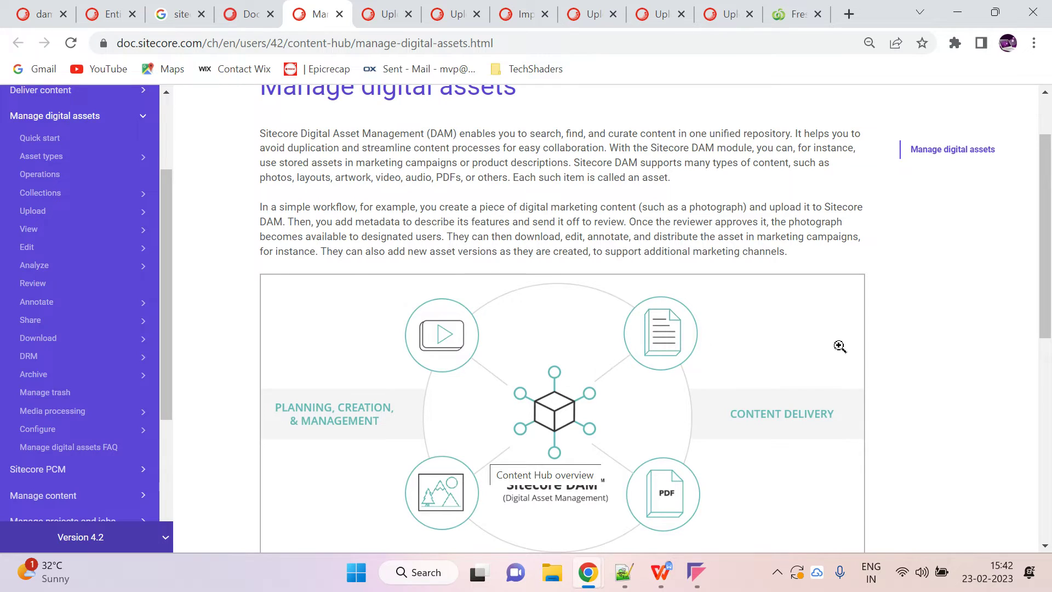
scroll(833, 369, "down", 1)
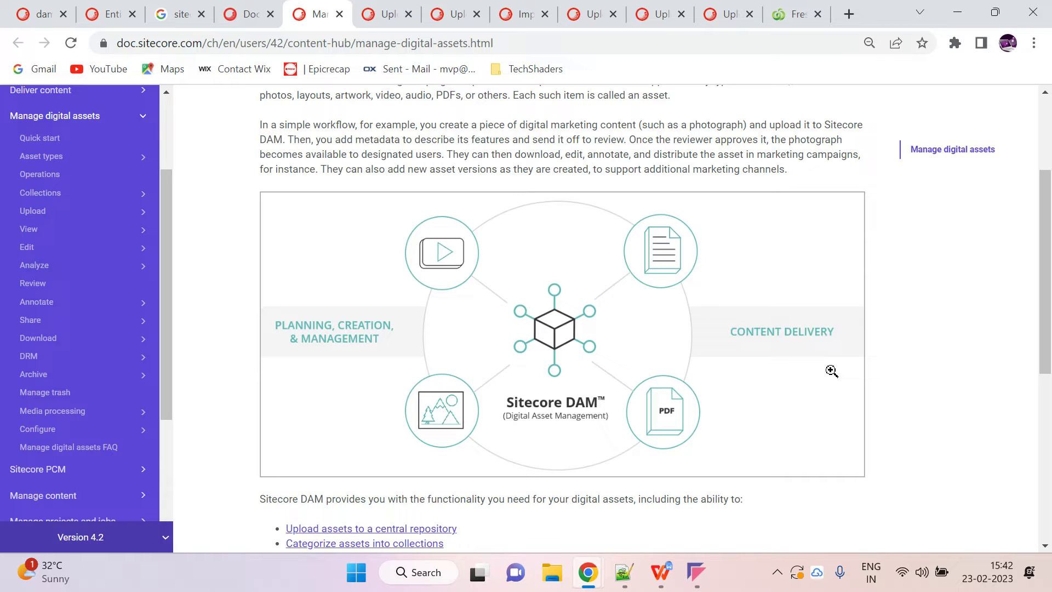
Step: Open the Roast Pork and Plum & Yoghurt Iceblocks recipes from the Woolworths page in new tabs, keeping only the iceblocks one
left_click(790, 16)
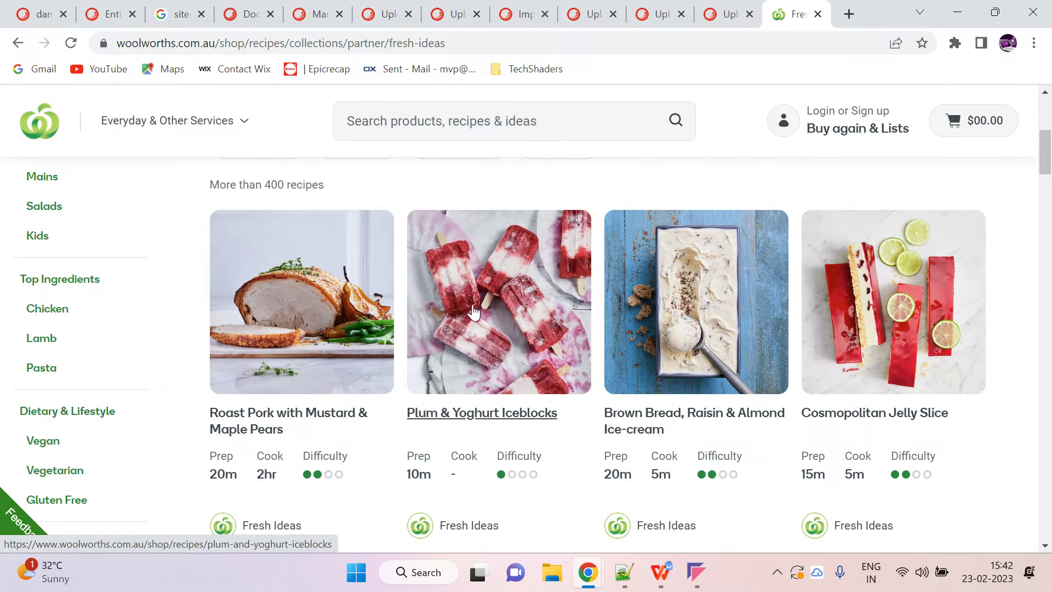
right_click(303, 268)
left_click(346, 280)
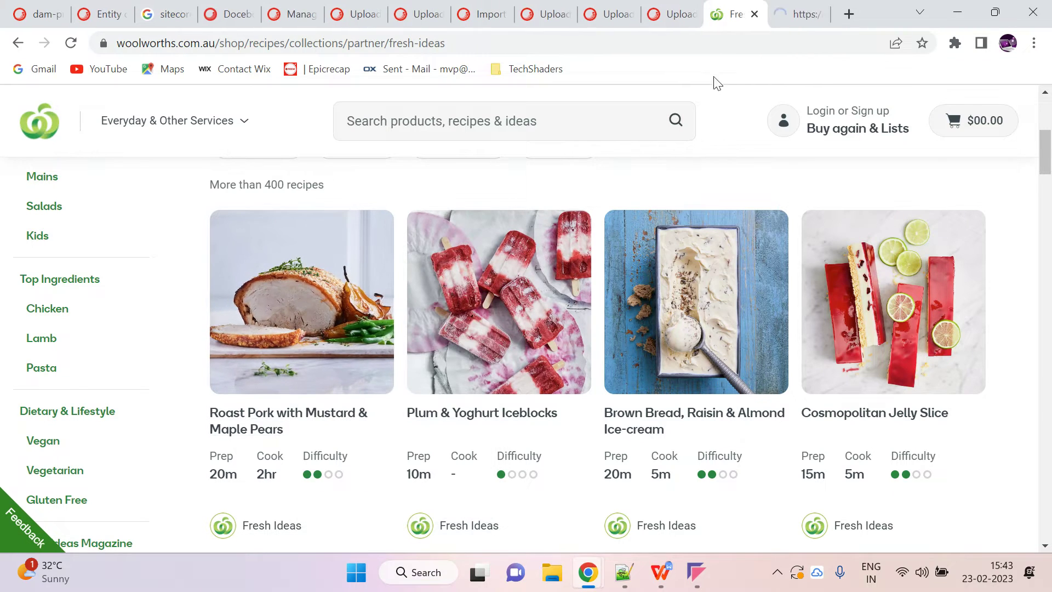
right_click(478, 251)
left_click(554, 269)
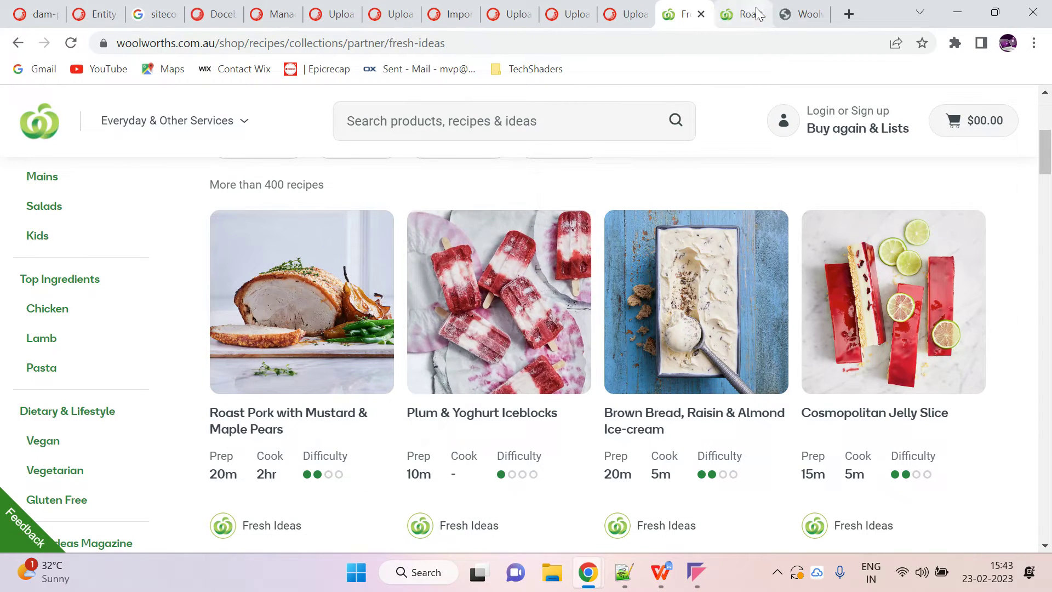
left_click(745, 17)
left_click(760, 14)
Step: Start saving the main image of the Plum & Yoghurt Iceblocks recipe, with Documents as the destination folder
scroll(688, 306, "down", 5)
right_click(603, 311)
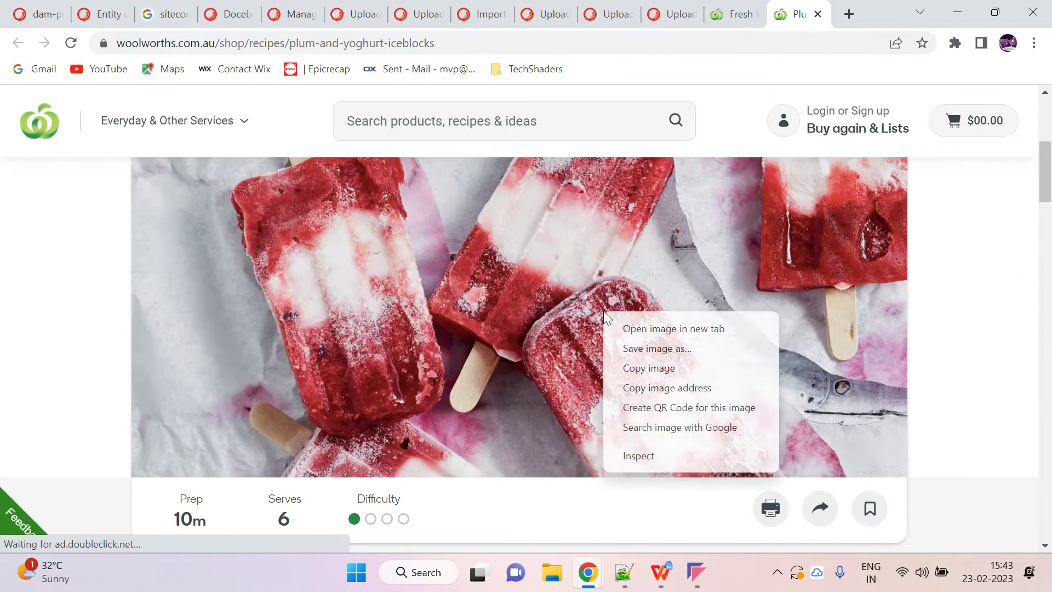
left_click(644, 348)
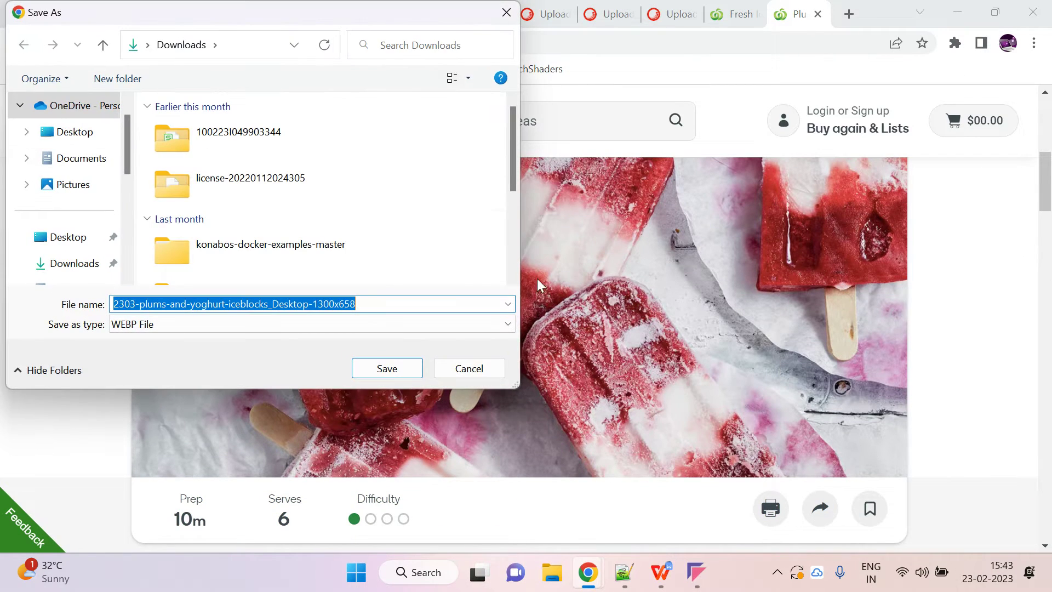
scroll(348, 195, "down", 5)
scroll(348, 195, "up", 5)
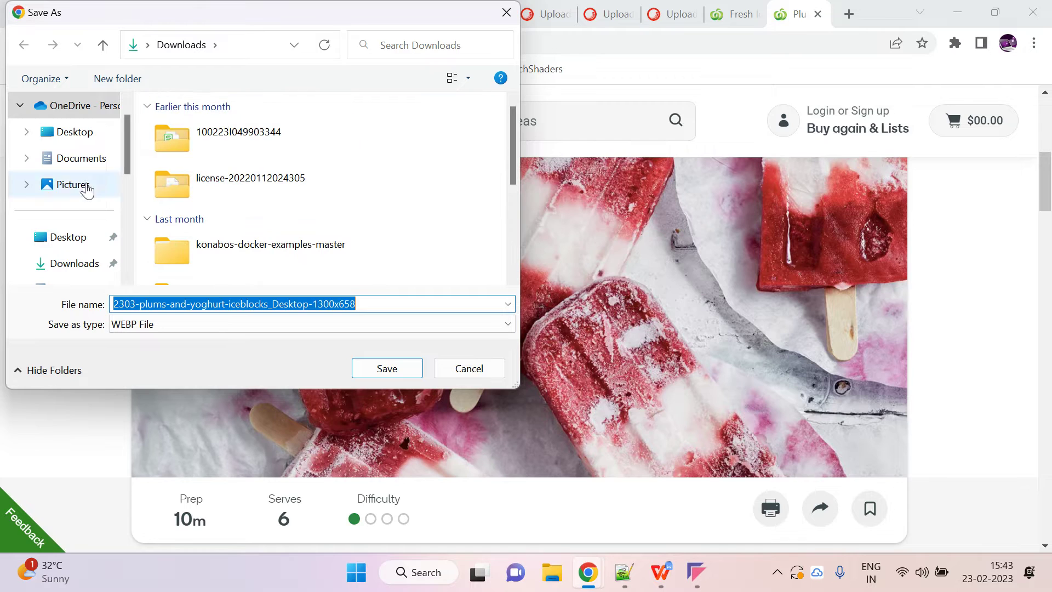
scroll(68, 197, "down", 1)
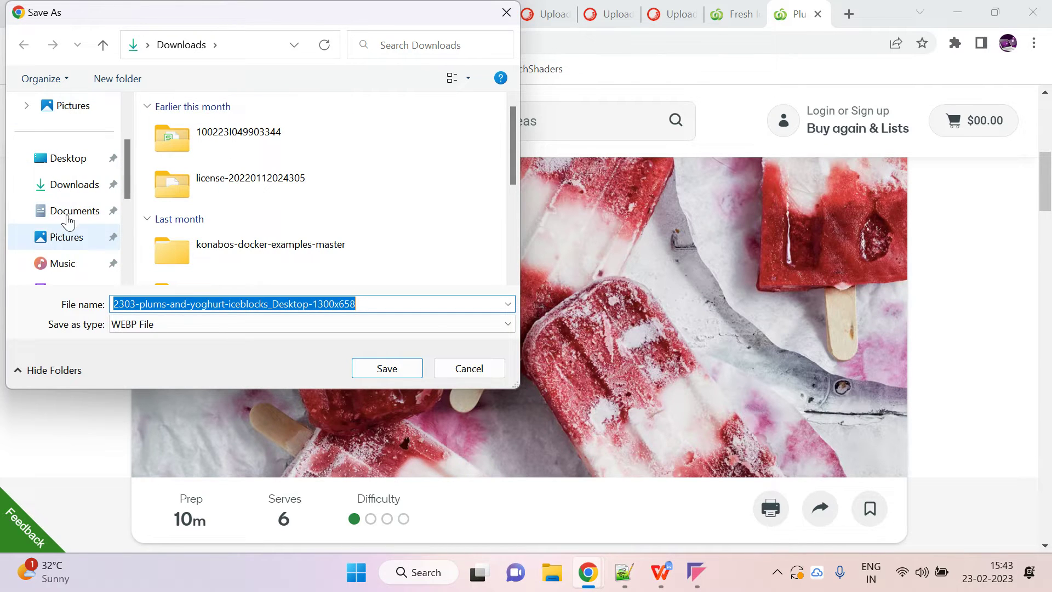
scroll(70, 170, "down", 1)
left_click(73, 186)
scroll(469, 197, "down", 5)
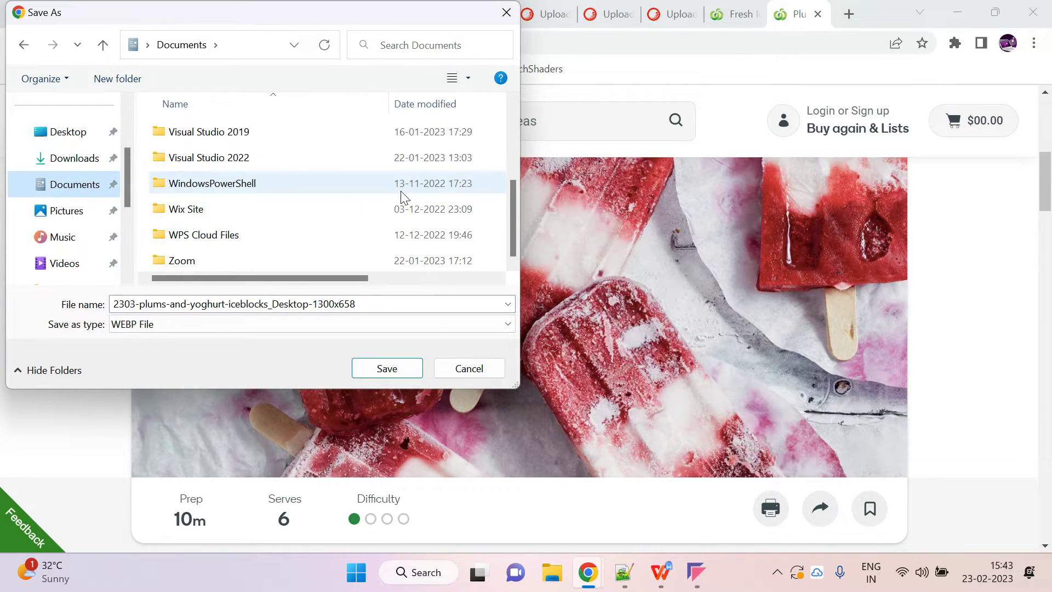
Step: Create a new folder named woolworh inside Documents
right_click(327, 255)
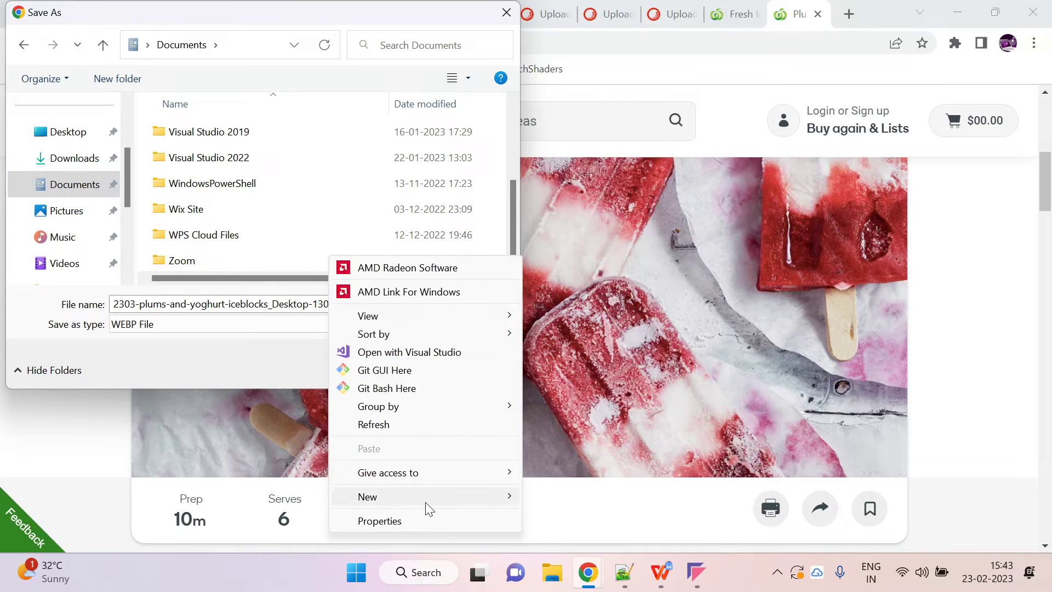
mouse_move(425, 498)
left_click(586, 252)
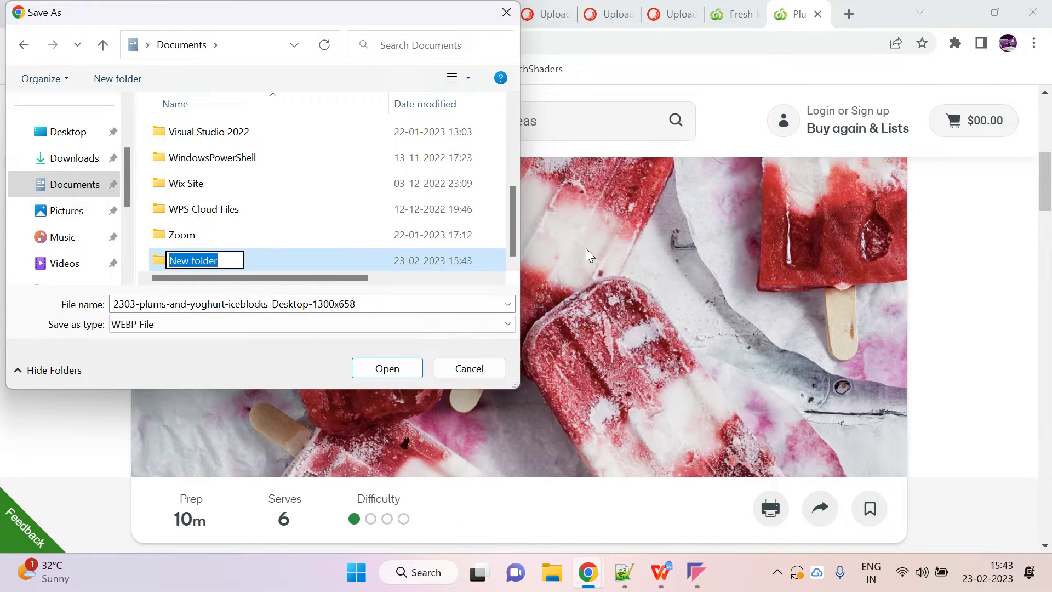
type("Woolworth")
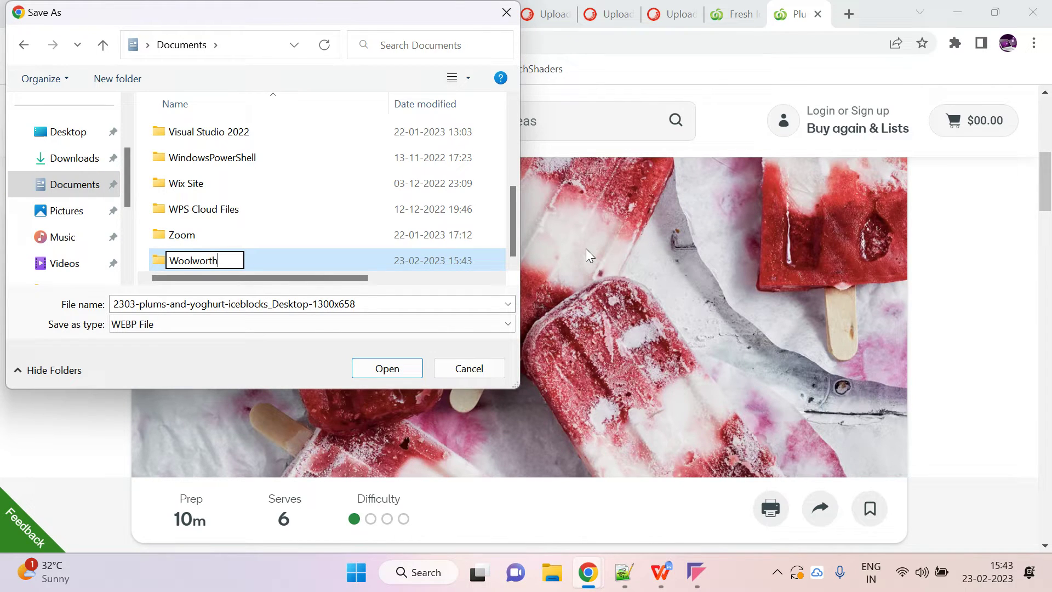
key("backslash")
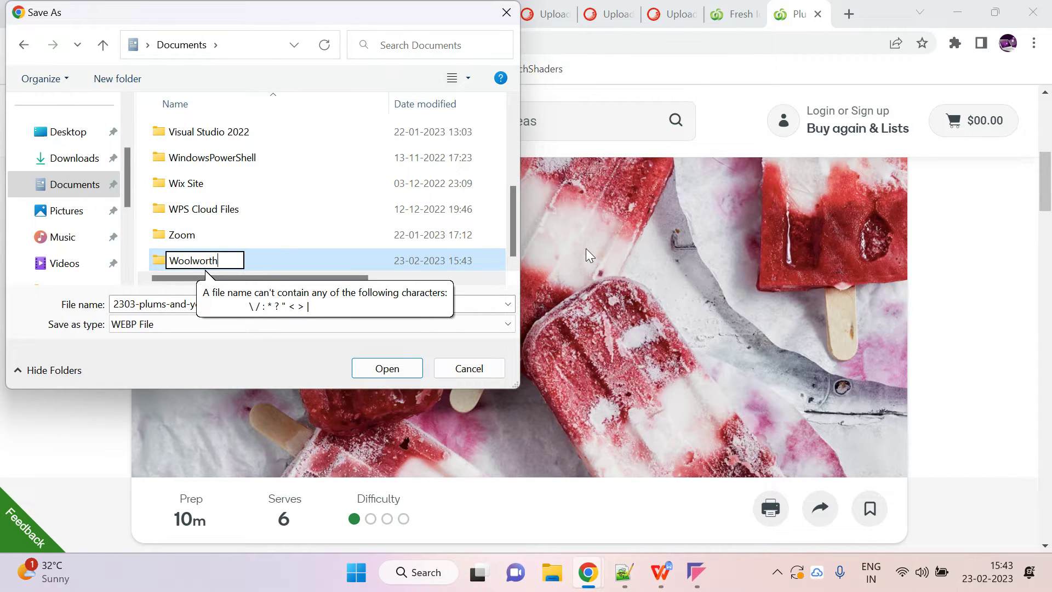
left_click(205, 260)
double_click(184, 257)
key("BackSpace")
type("woolworh")
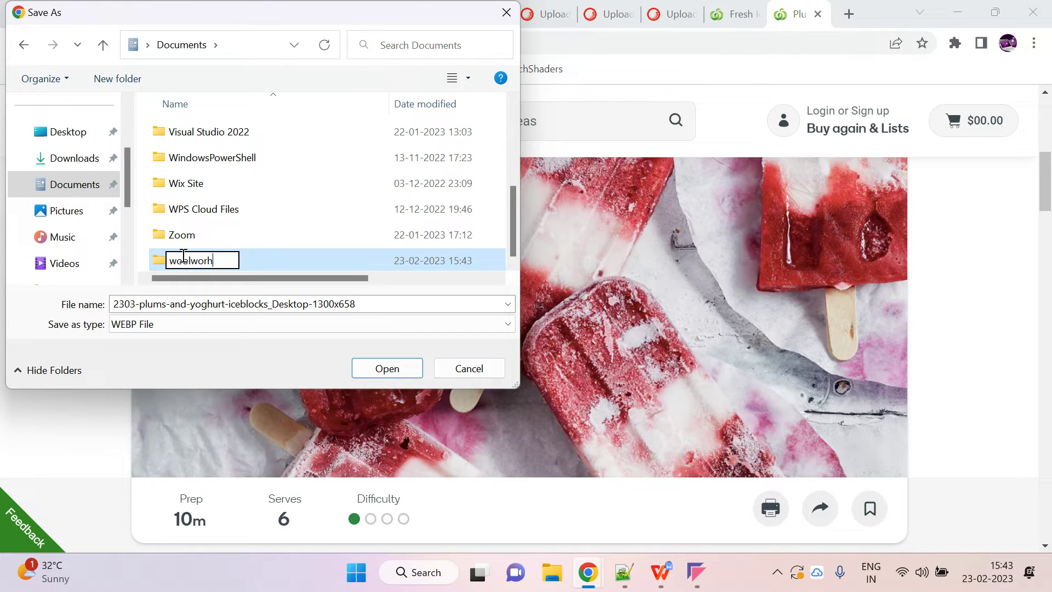
key("Return")
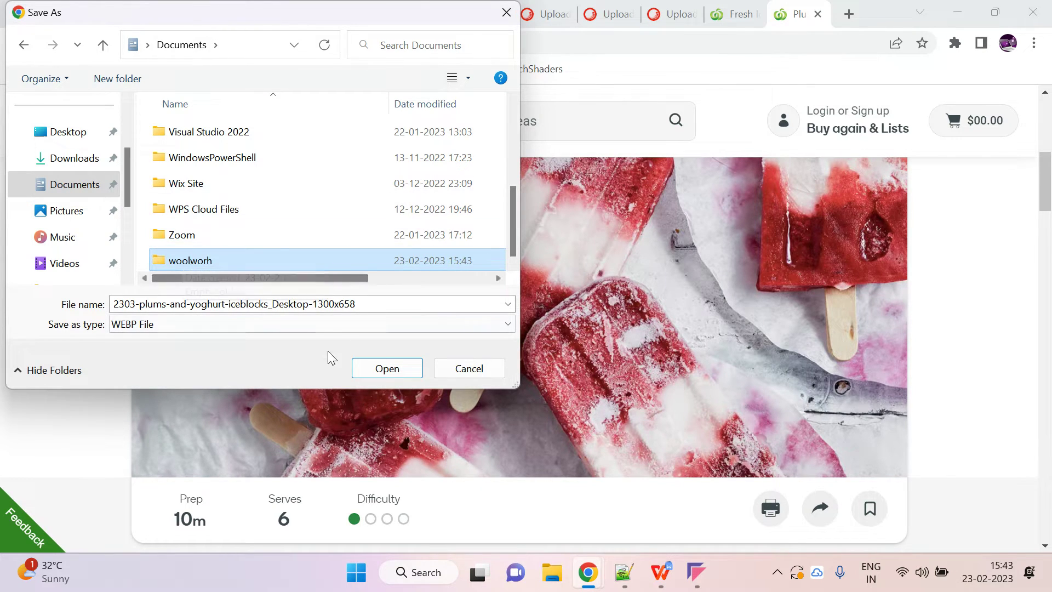
Step: Save the iceblocks image as 2303-plums-and-yoghurt-iceblocks_Desktop-1300x658 in the woolworh folder and dismiss the downloads bar
left_click(384, 367)
left_click(390, 370)
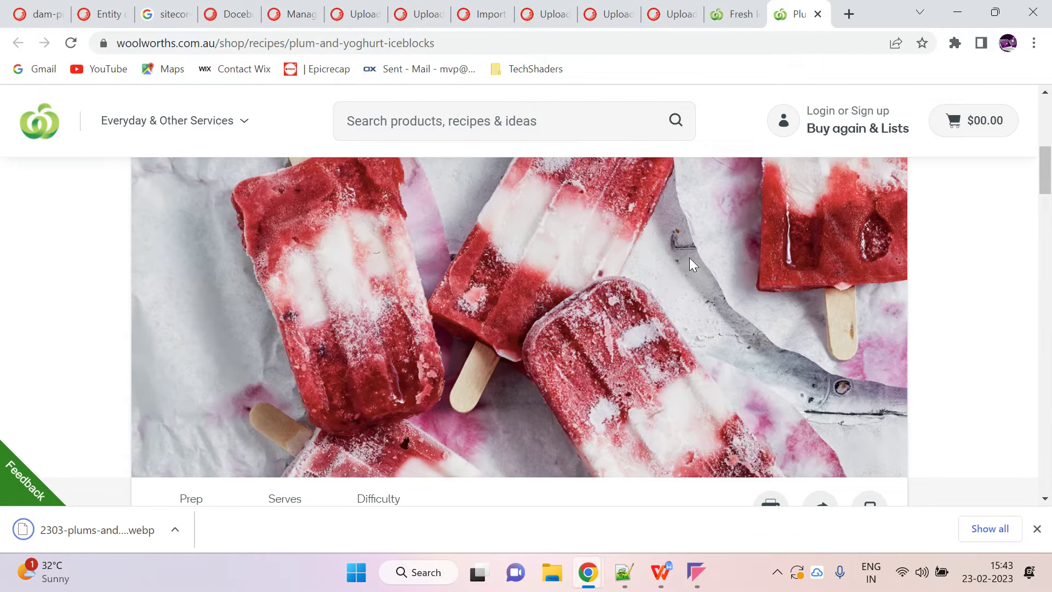
left_click(1037, 528)
Step: Review the iceblocks recipe's ingredients, description and method, and switch back to the Content Hub entity detail page
scroll(689, 286, "down", 4)
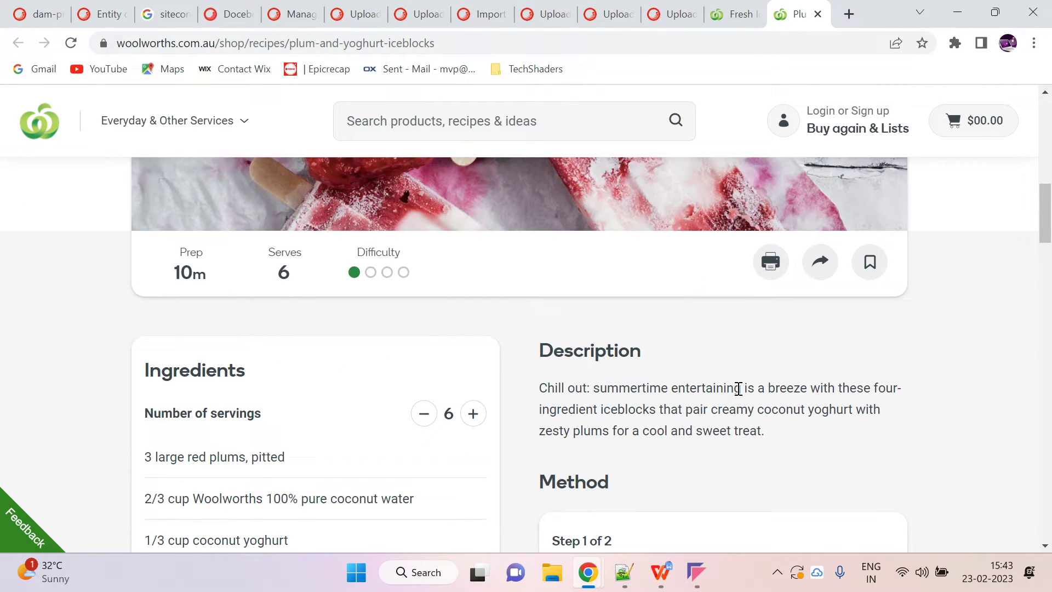
scroll(789, 383, "down", 3)
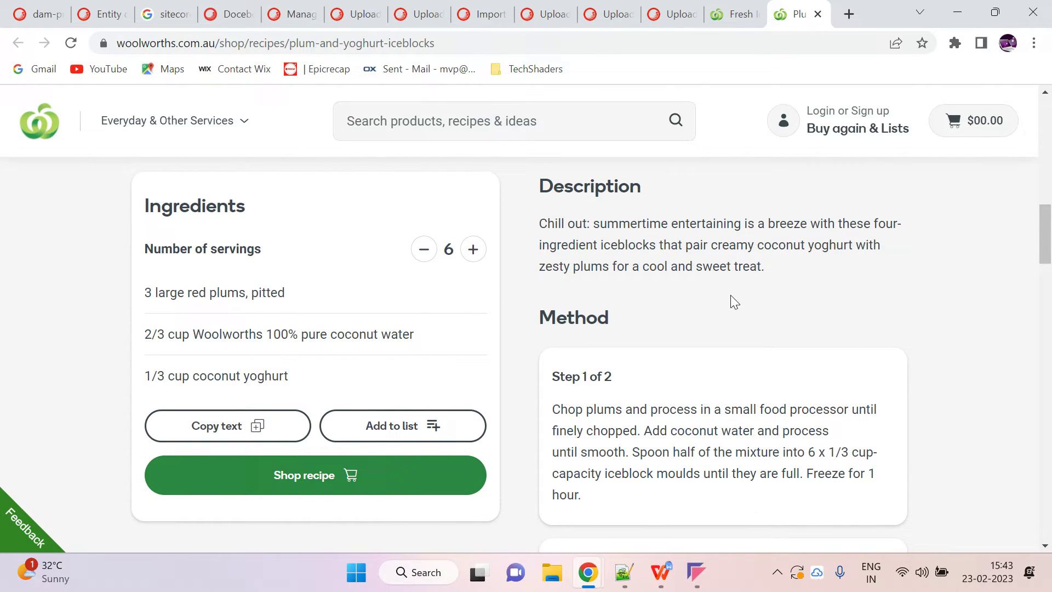
scroll(723, 300, "up", 5)
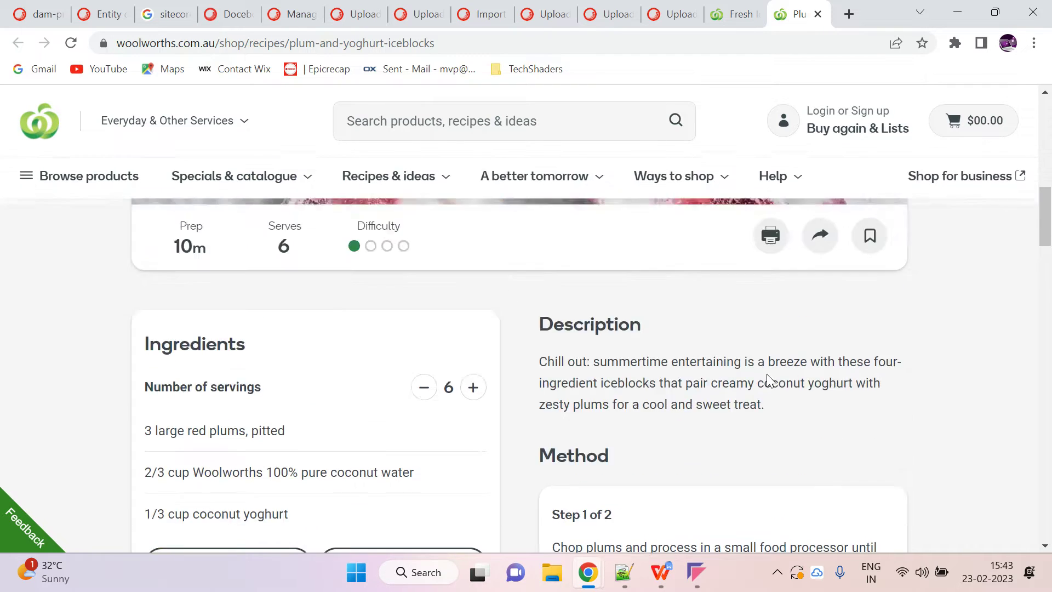
left_click(239, 17)
left_click(104, 16)
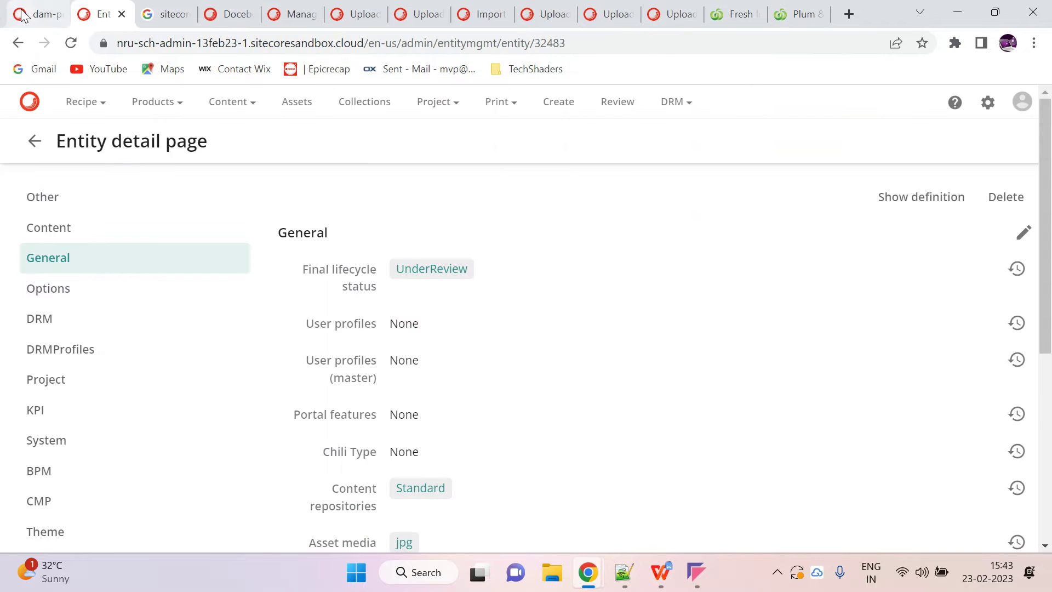
Step: Switch back to the Content Hub portal and start a file upload on the Create page
left_click(40, 14)
left_click(601, 102)
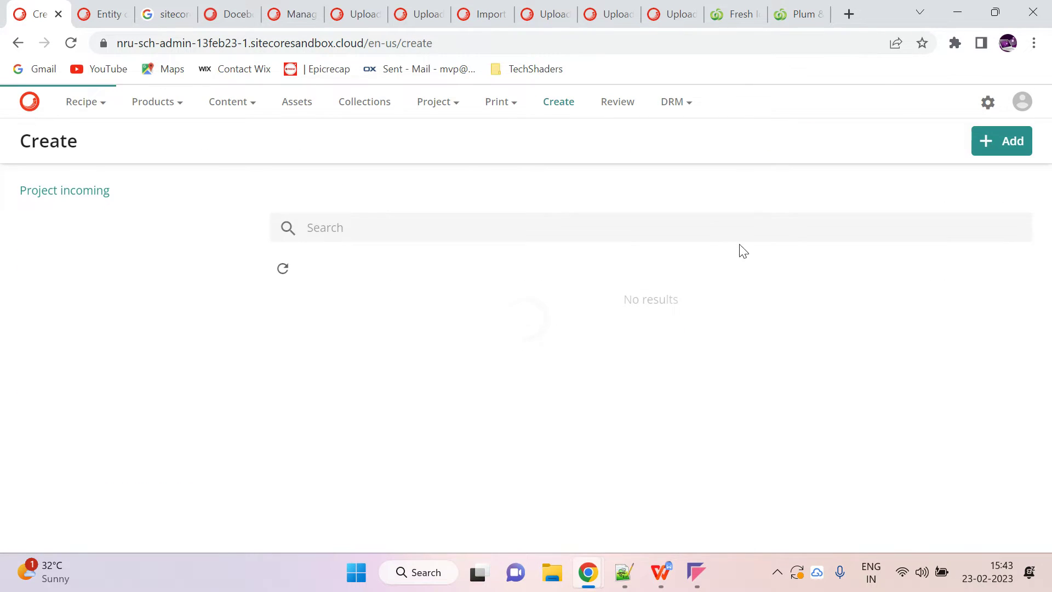
left_click(1015, 143)
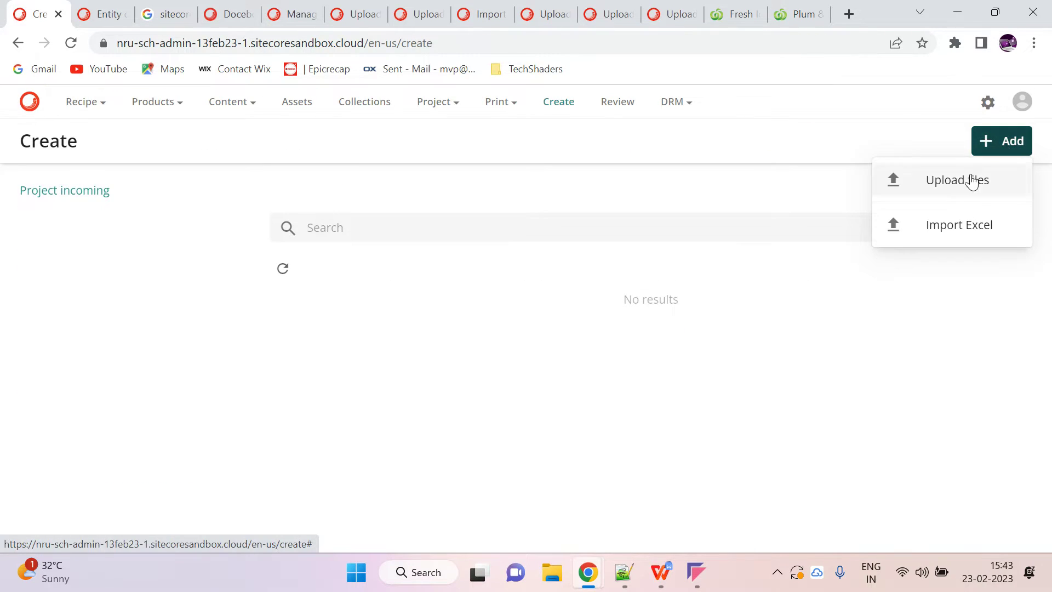
left_click(992, 182)
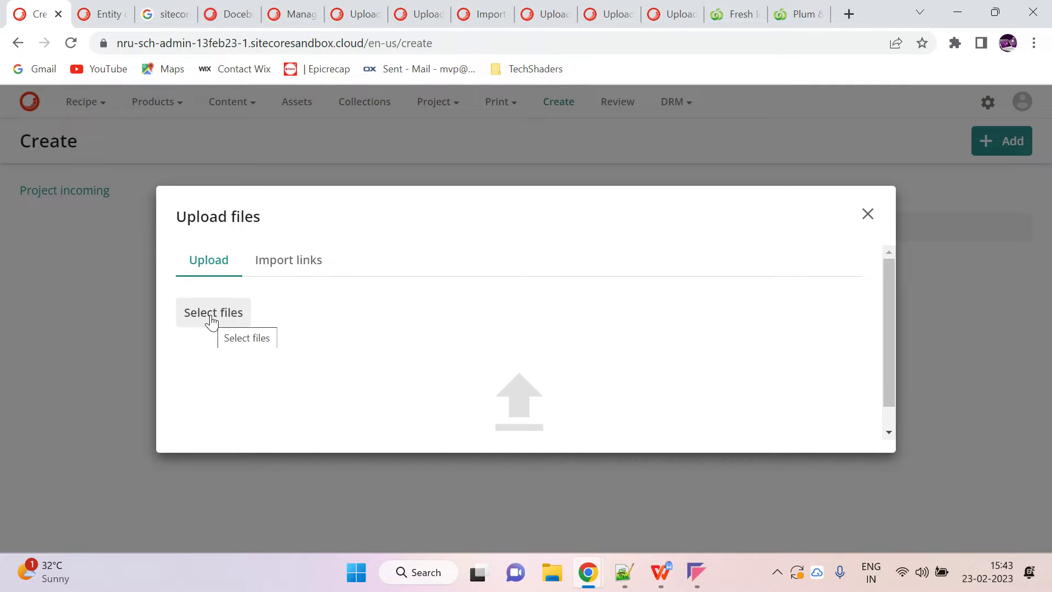
Step: Upload 2303-plums-and-yoghurt-iceblocks_Desktop-1300x658 from the woolworh folder in Documents and finish the upload
left_click(212, 321)
scroll(64, 236, "down", 3)
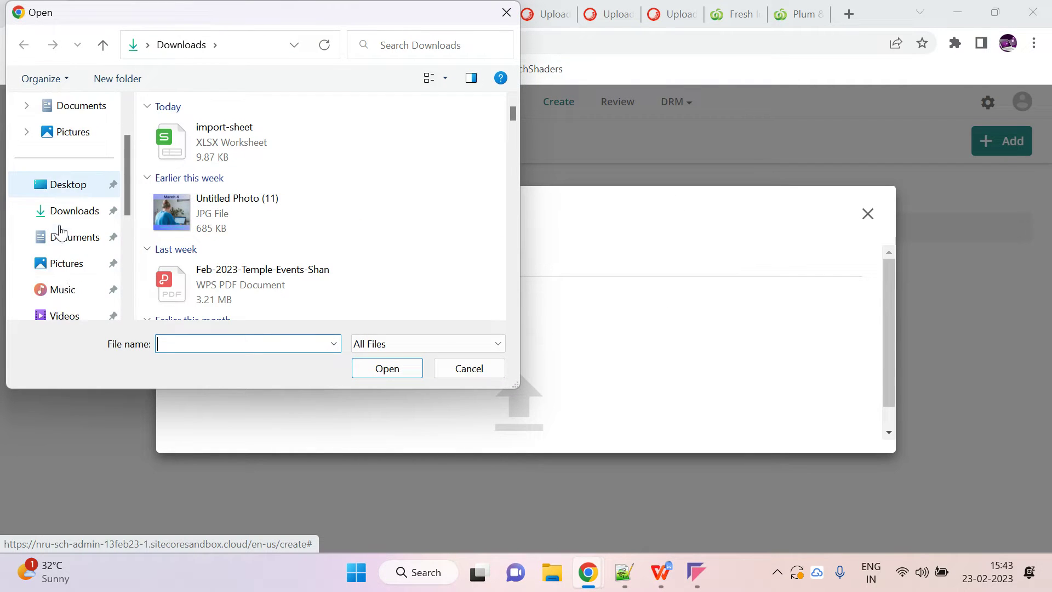
scroll(66, 274, "up", 3)
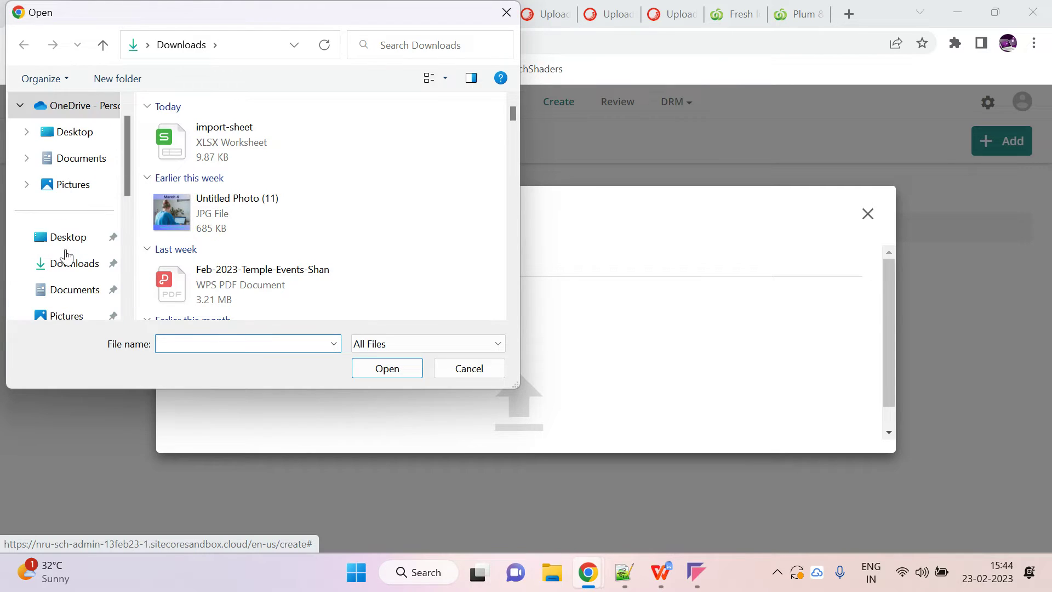
left_click(75, 291)
scroll(309, 216, "down", 5)
scroll(263, 191, "up", 3)
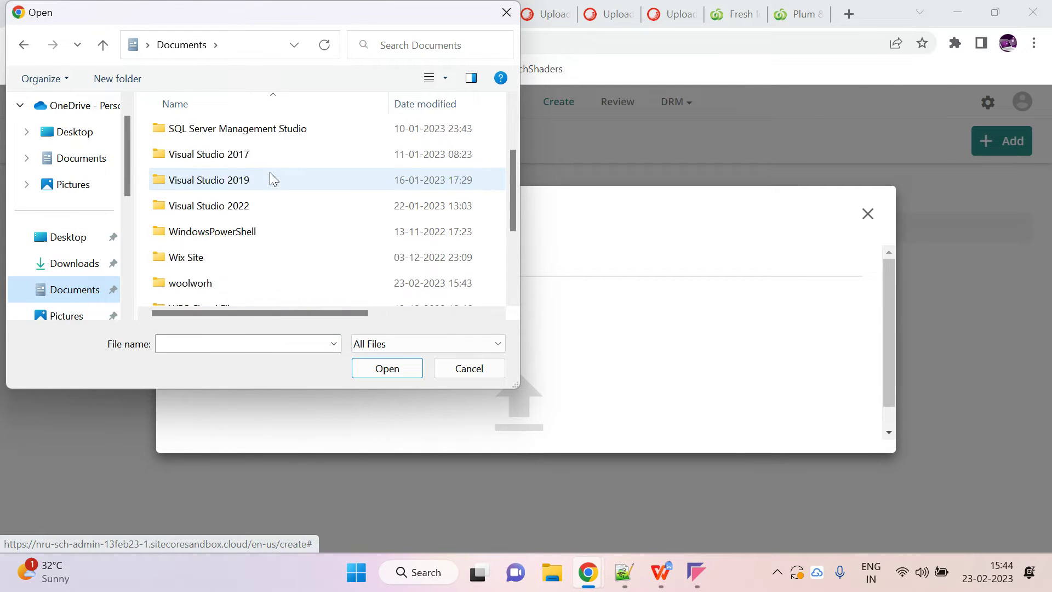
scroll(271, 176, "down", 2)
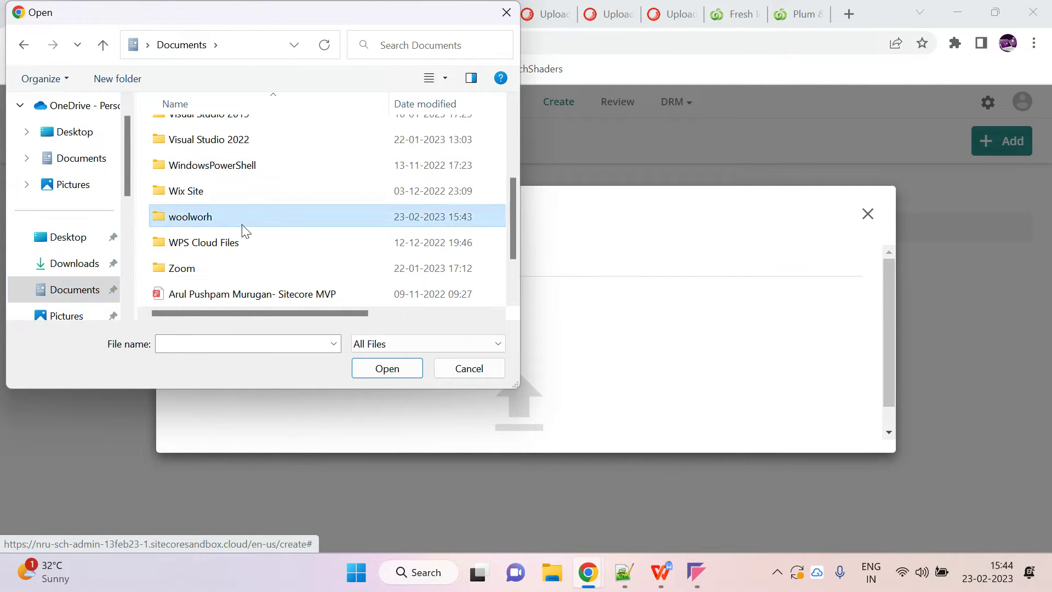
double_click(242, 222)
double_click(198, 191)
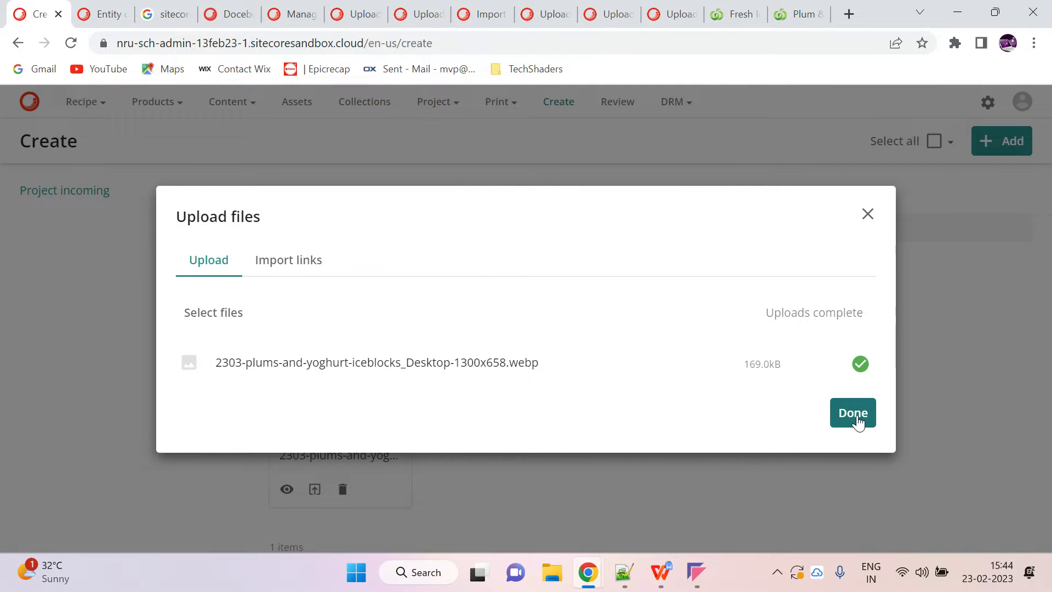
left_click(856, 421)
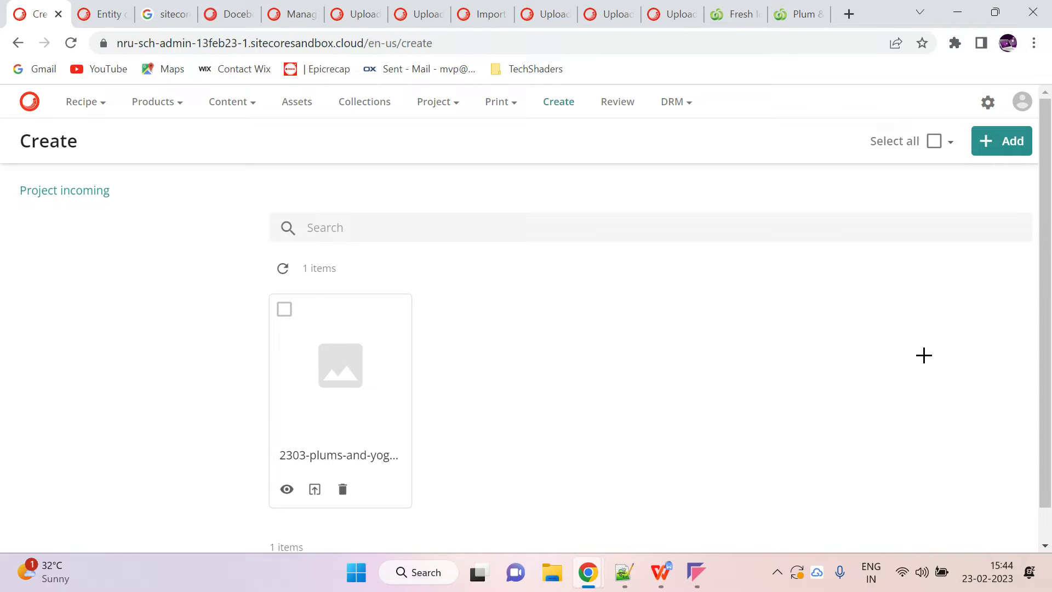
Step: Check the uploaded iceblocks asset's preview and review the report of the newest processing job in the background processes
left_click(372, 358)
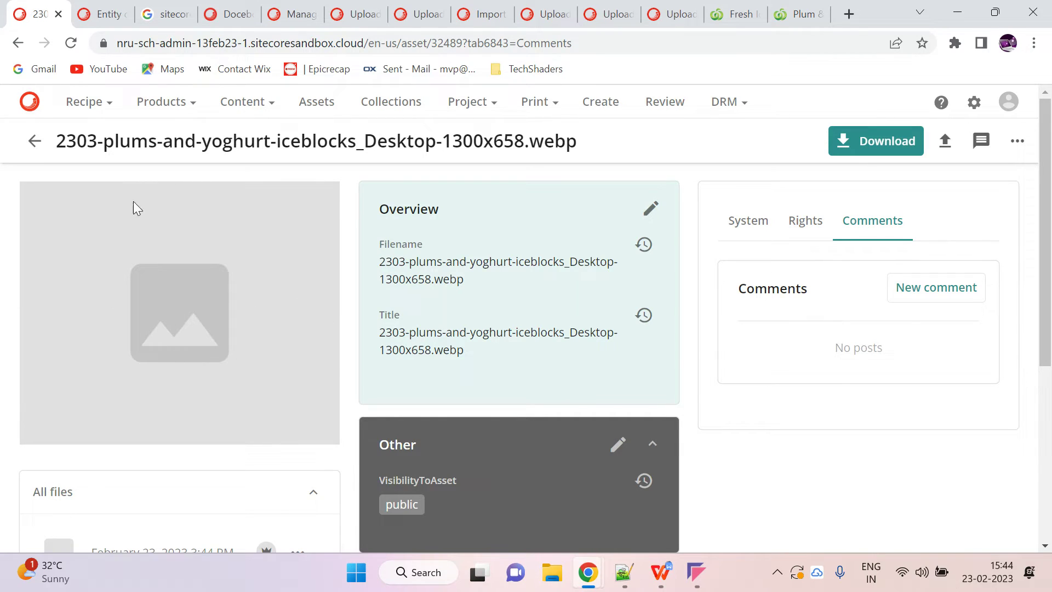
left_click(71, 42)
left_click(1009, 102)
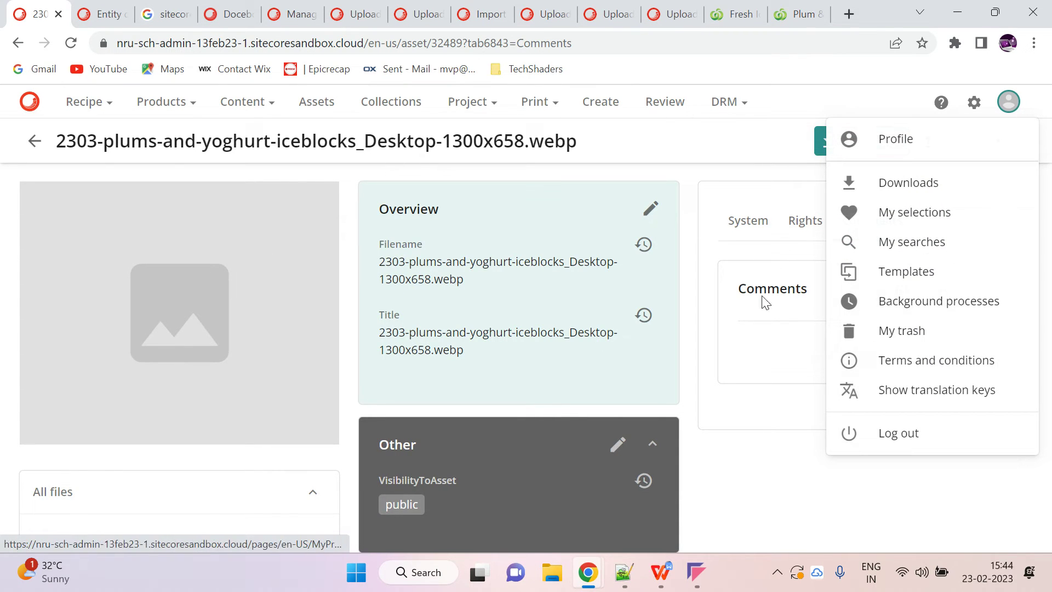
left_click(928, 299)
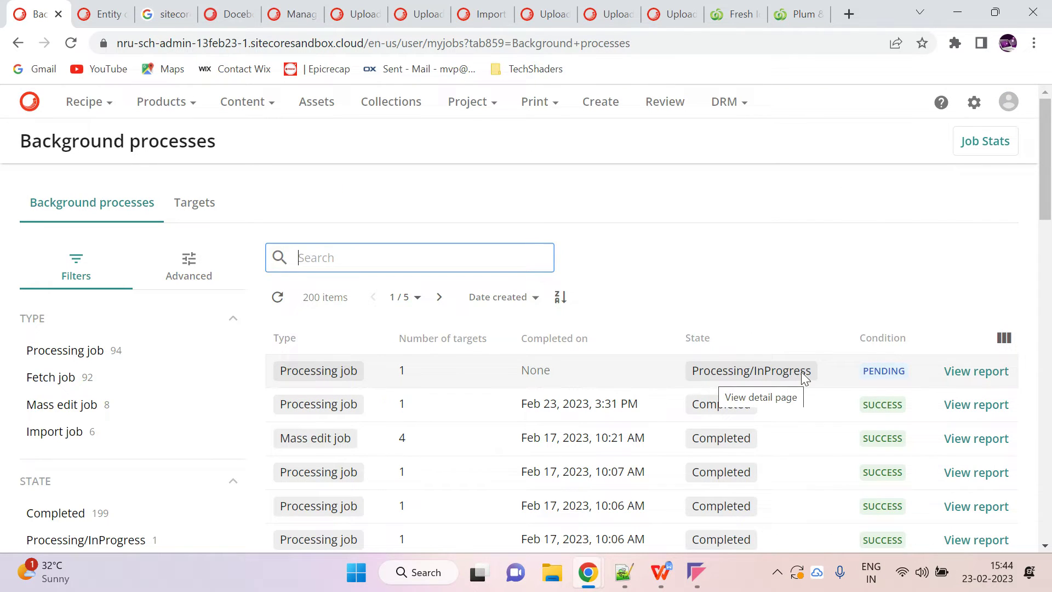
left_click(71, 43)
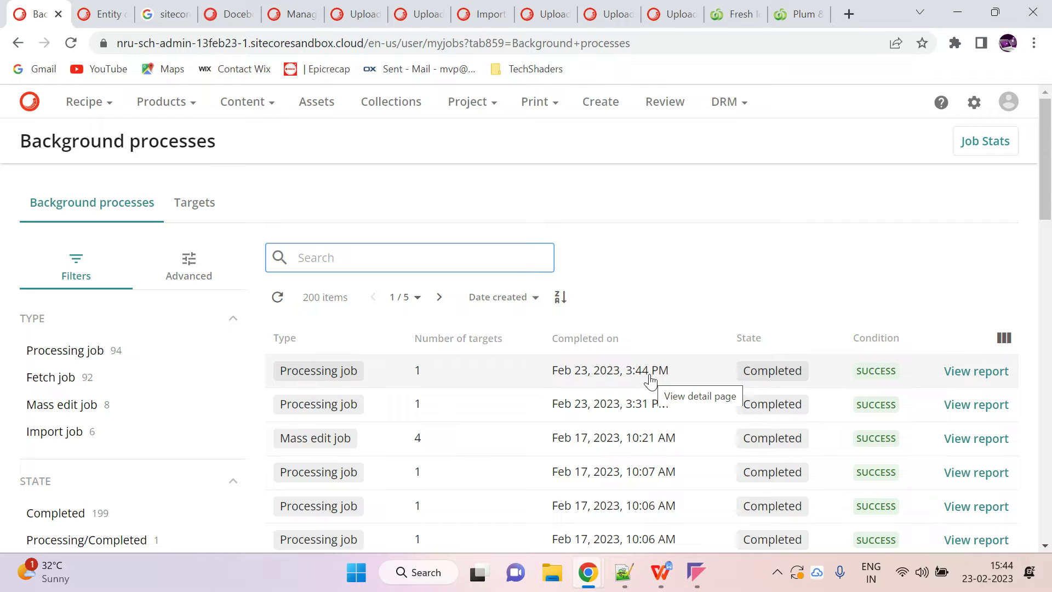
left_click(973, 375)
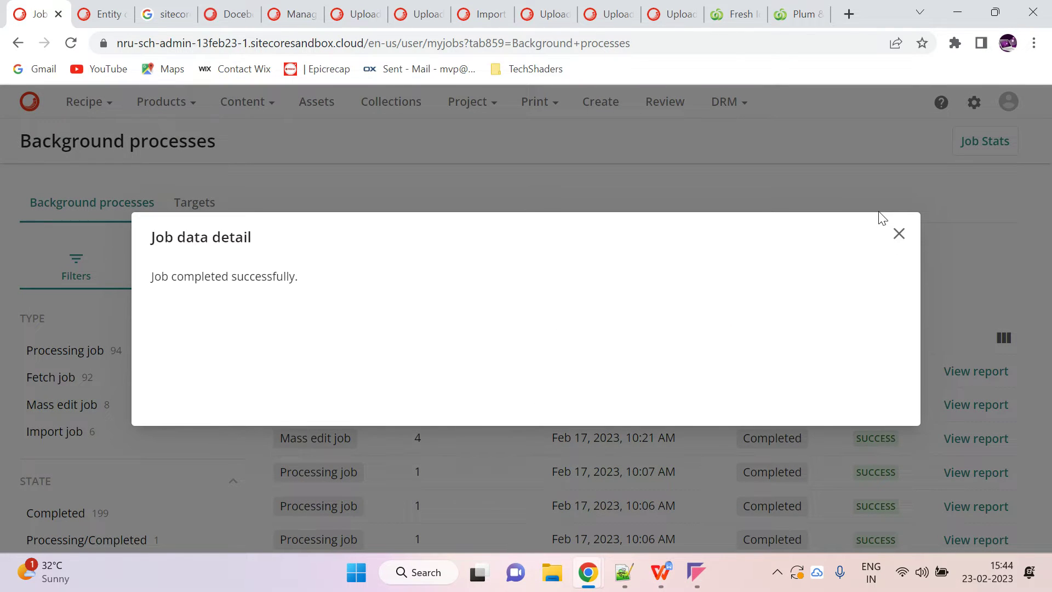
left_click(899, 236)
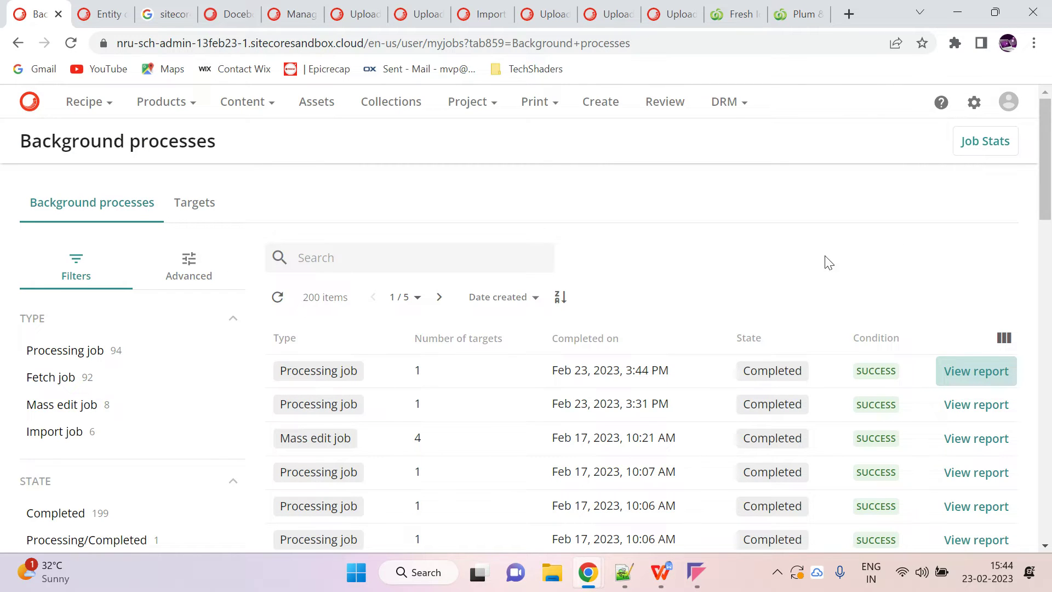
Step: Open the iceblocks asset from the Create page and change its filename to 2303-plums-and-yoghurt-iceblocks in the overview details
left_click(599, 103)
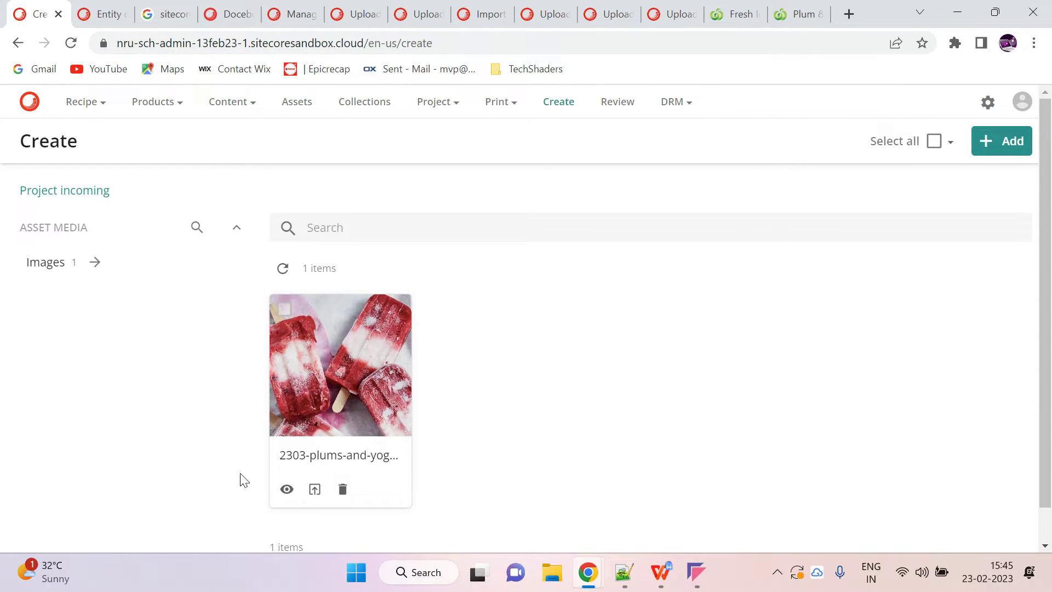
left_click(390, 368)
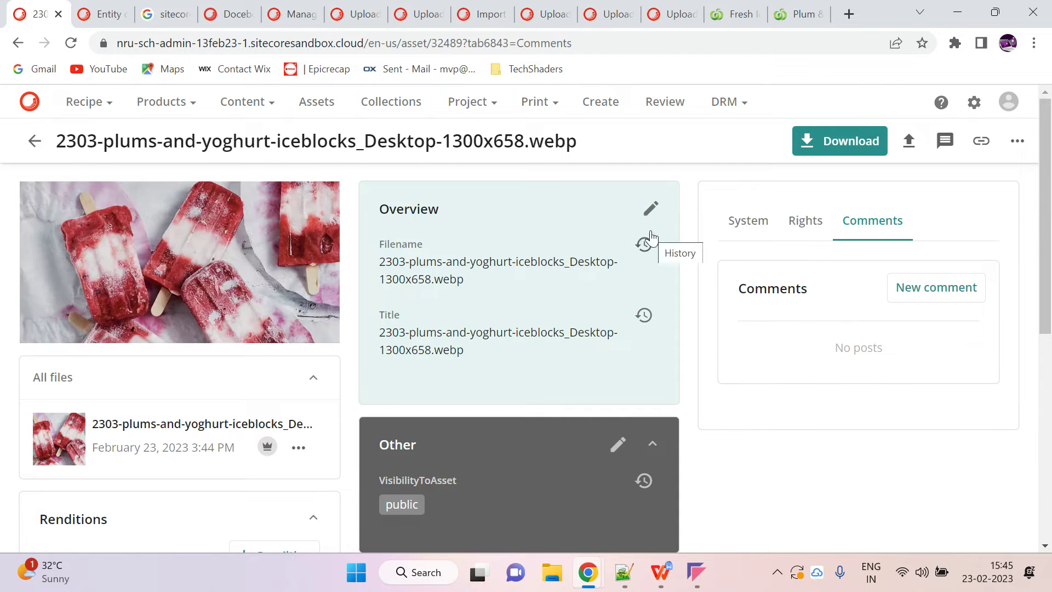
left_click(651, 208)
scroll(606, 331, "down", 10)
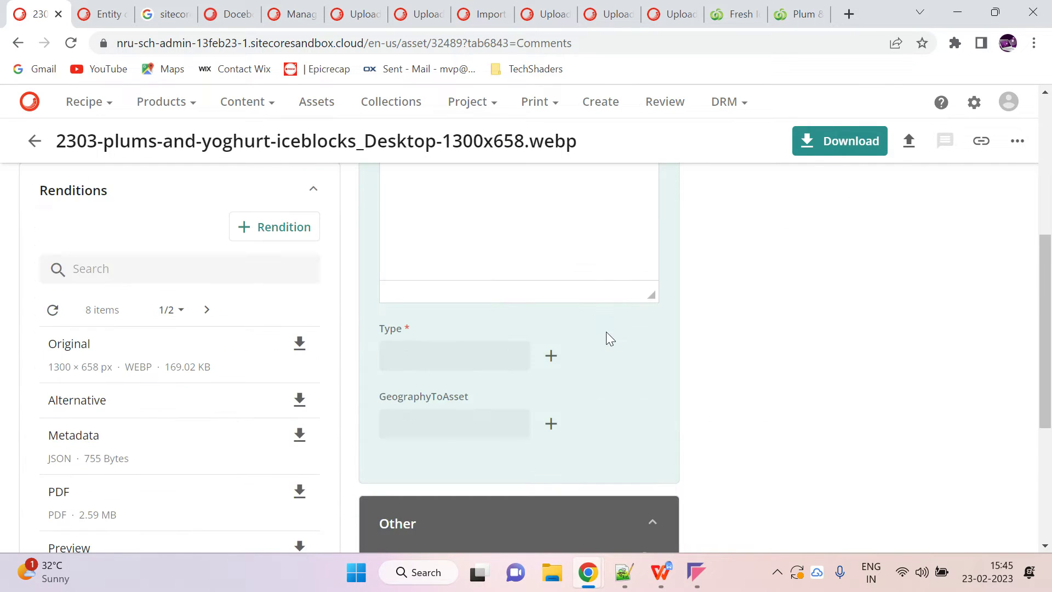
scroll(606, 331, "up", 9)
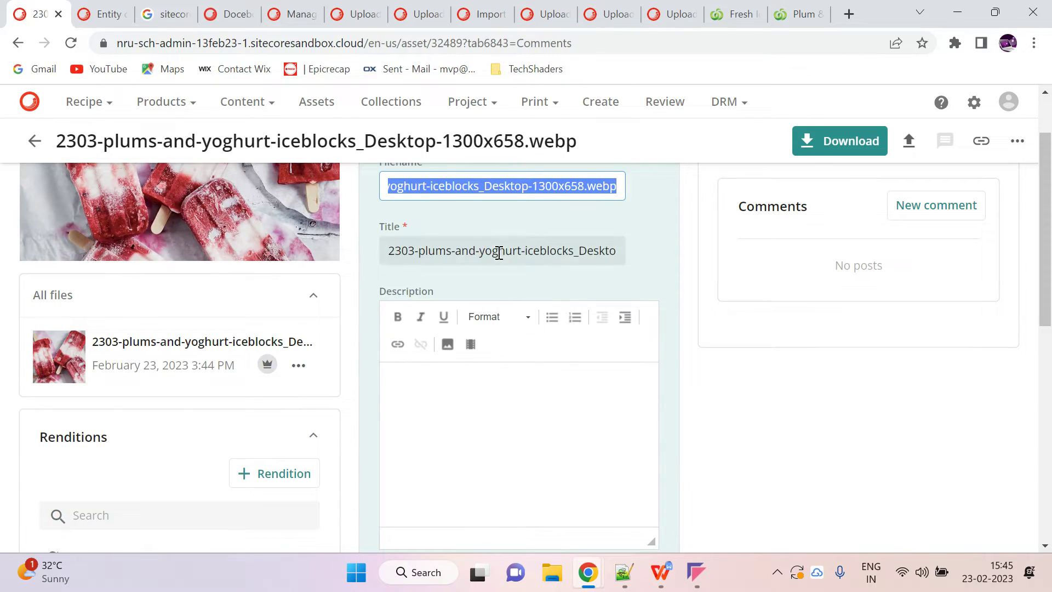
scroll(496, 252, "up", 2)
left_click(493, 270)
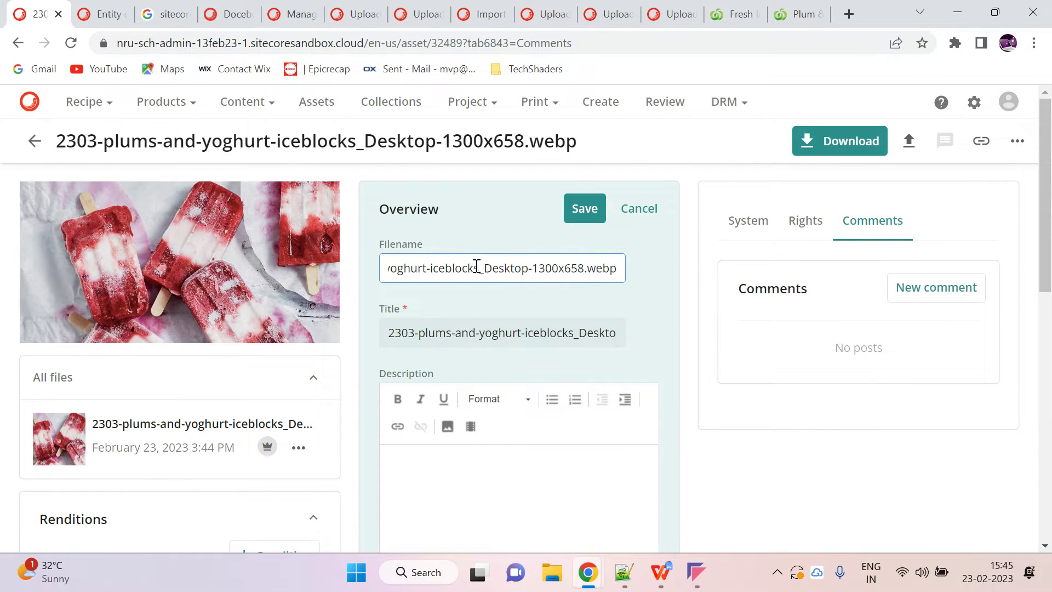
left_click_drag(478, 268, 879, 298)
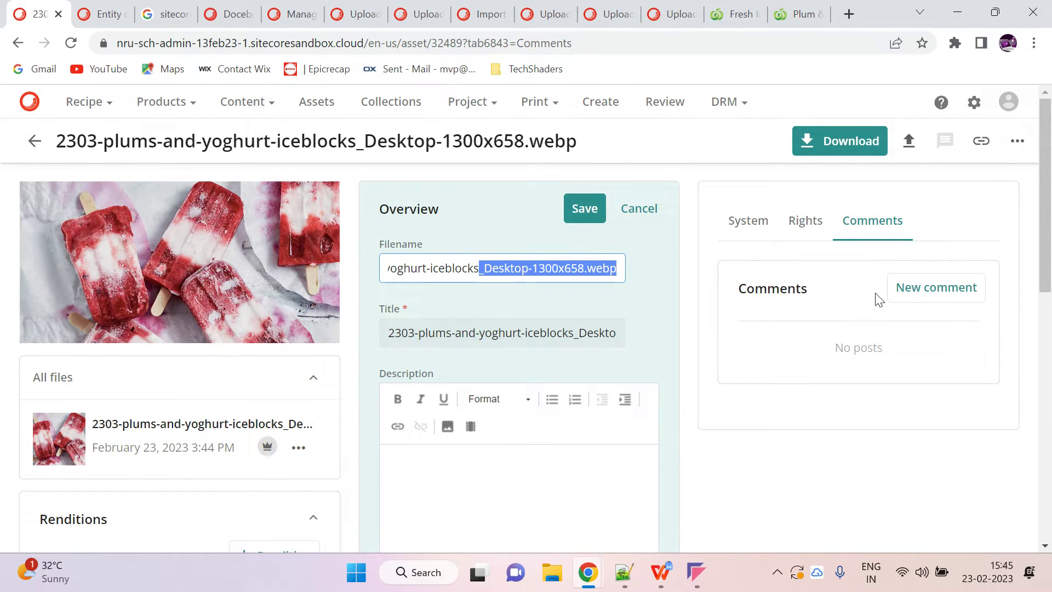
key("BackSpace")
Step: Shorten the asset's title to 2303-plums-and-yoghurt and save the overview changes
left_click(573, 335)
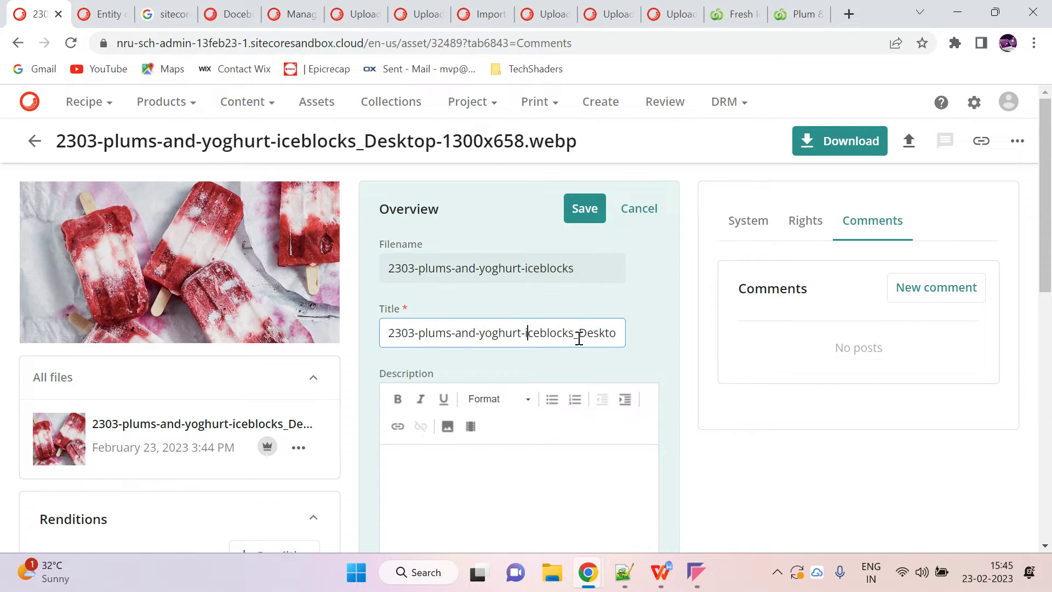
left_click_drag(581, 333, 829, 345)
key("BackSpace")
key("BackSpace")
key("BackSpace")
key("BackSpace")
key("BackSpace")
key("BackSpace")
key("BackSpace")
key("BackSpace")
key("BackSpace")
key("BackSpace")
key("BackSpace")
left_click(584, 209)
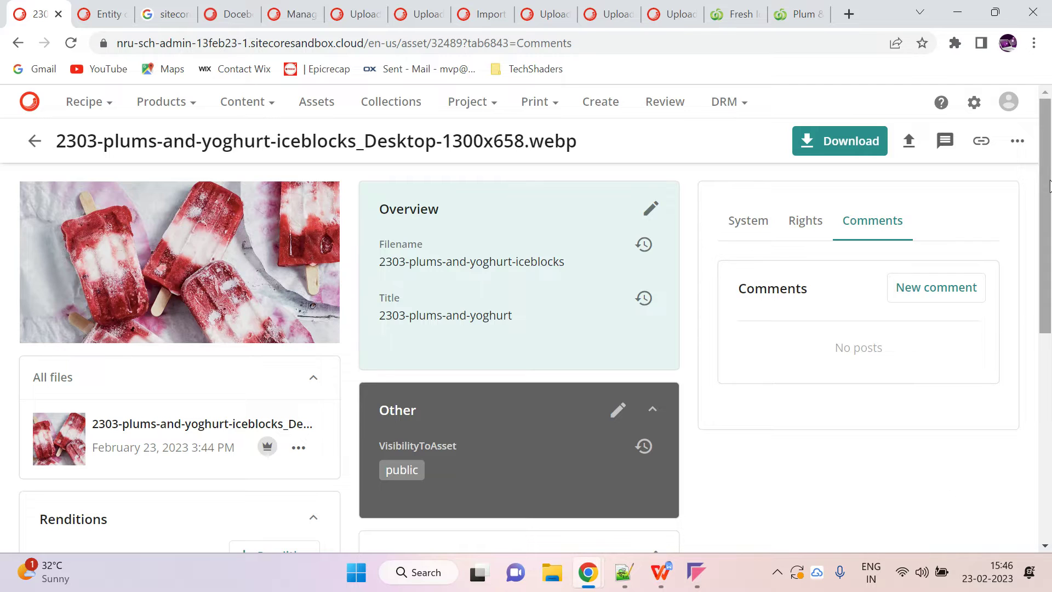
Step: Submit the iceblocks asset for approval and confirm the submission
left_click(1018, 141)
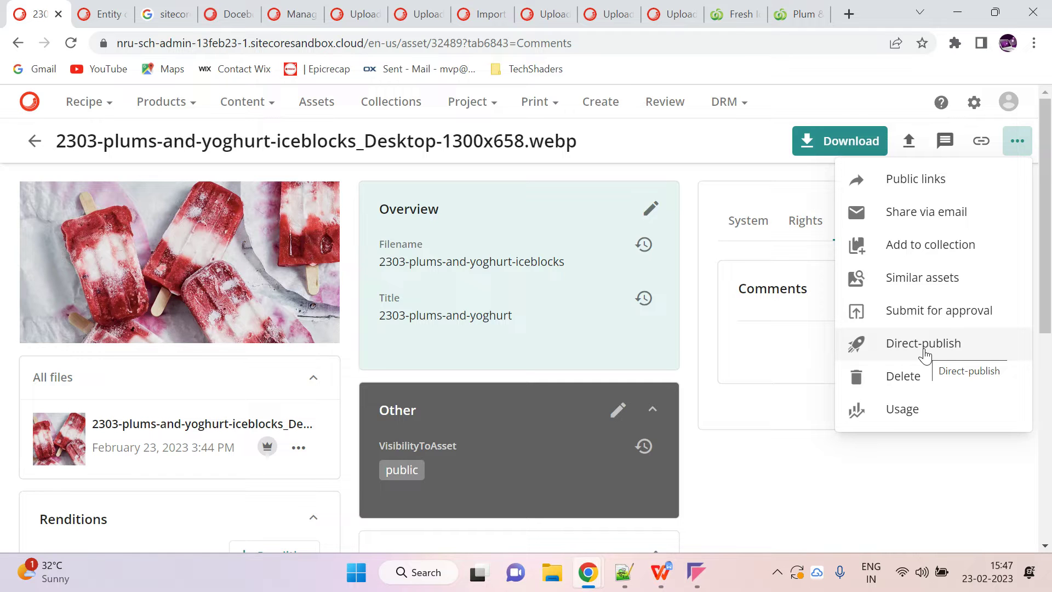
left_click(926, 313)
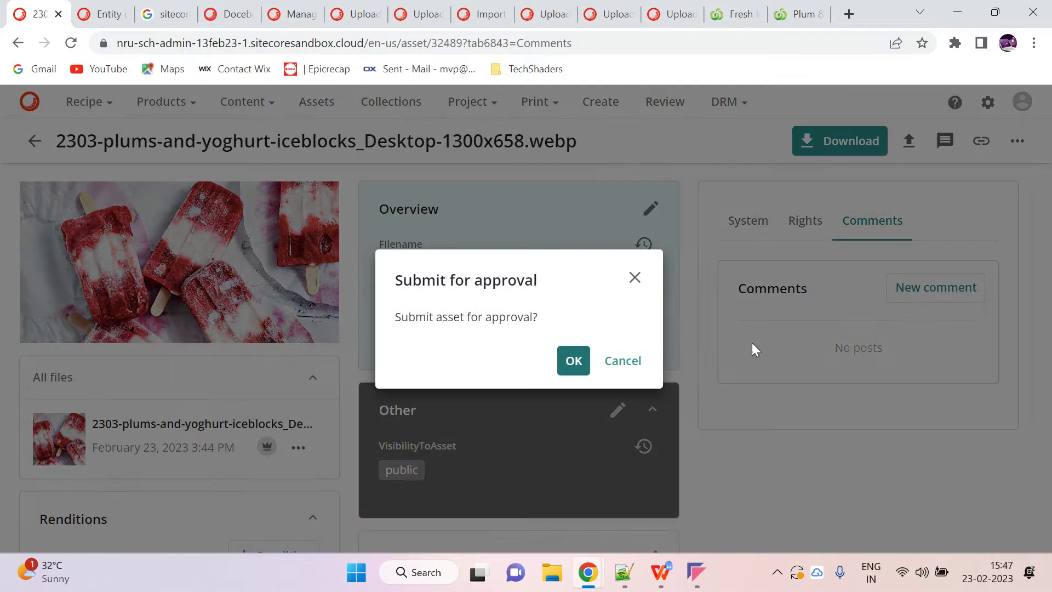
left_click(574, 362)
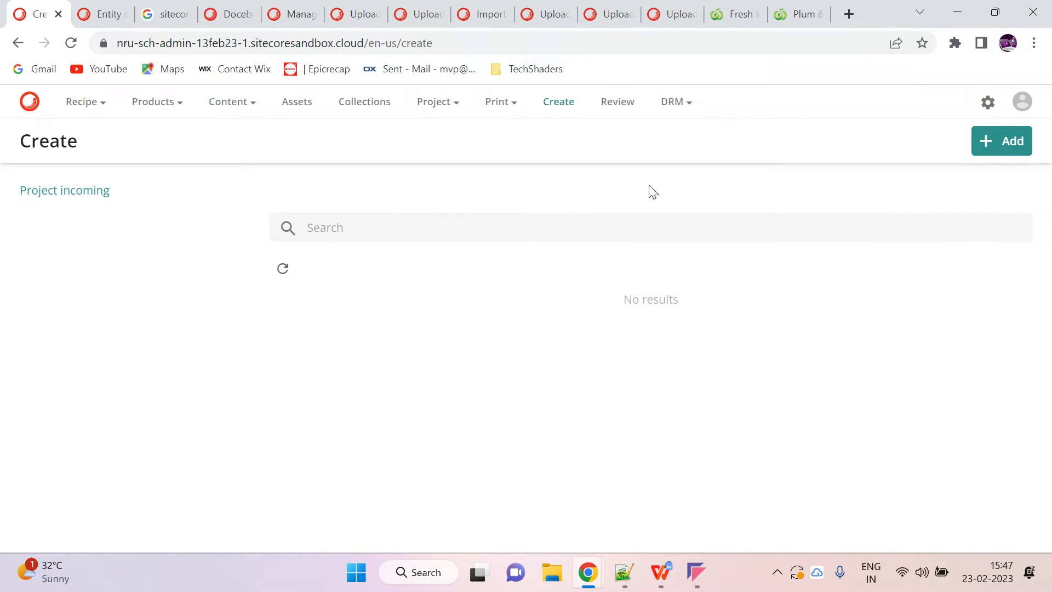
Step: Look for the submitted iceblocks image among the assets on the Review page
left_click(617, 113)
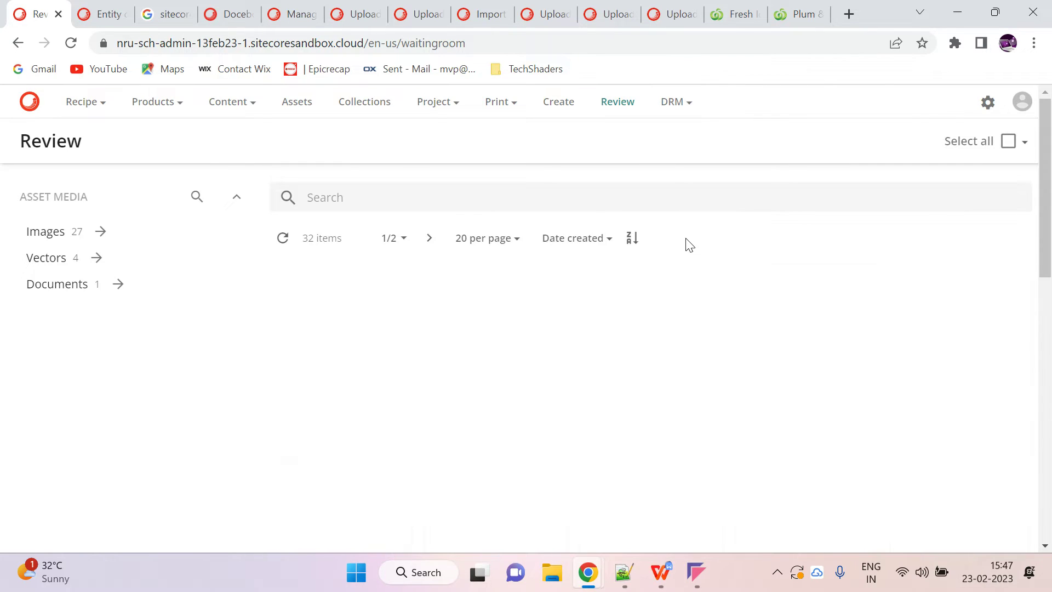
scroll(204, 437, "down", 2)
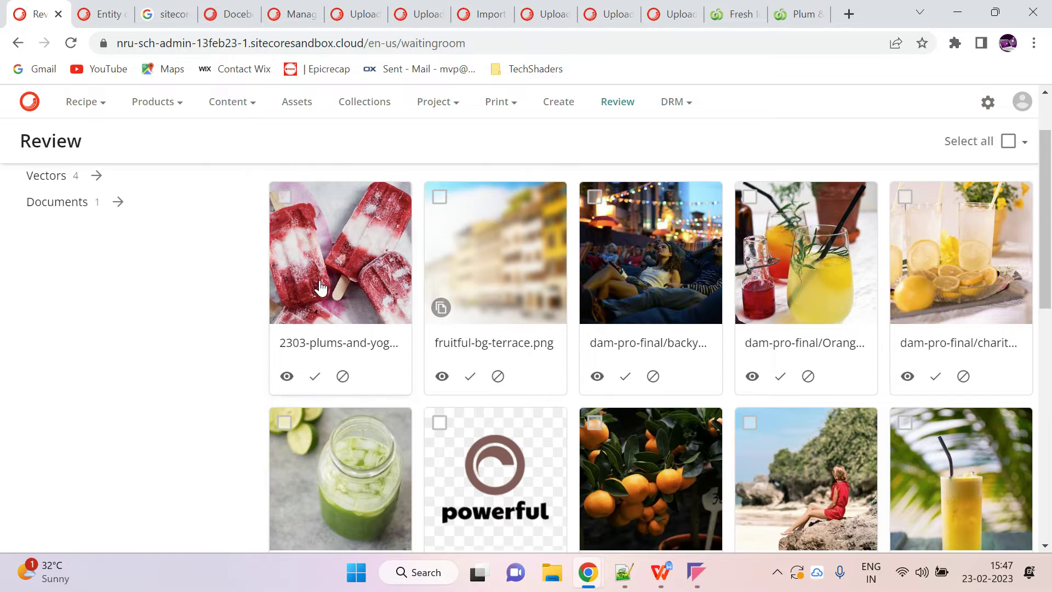
scroll(356, 290, "up", 2)
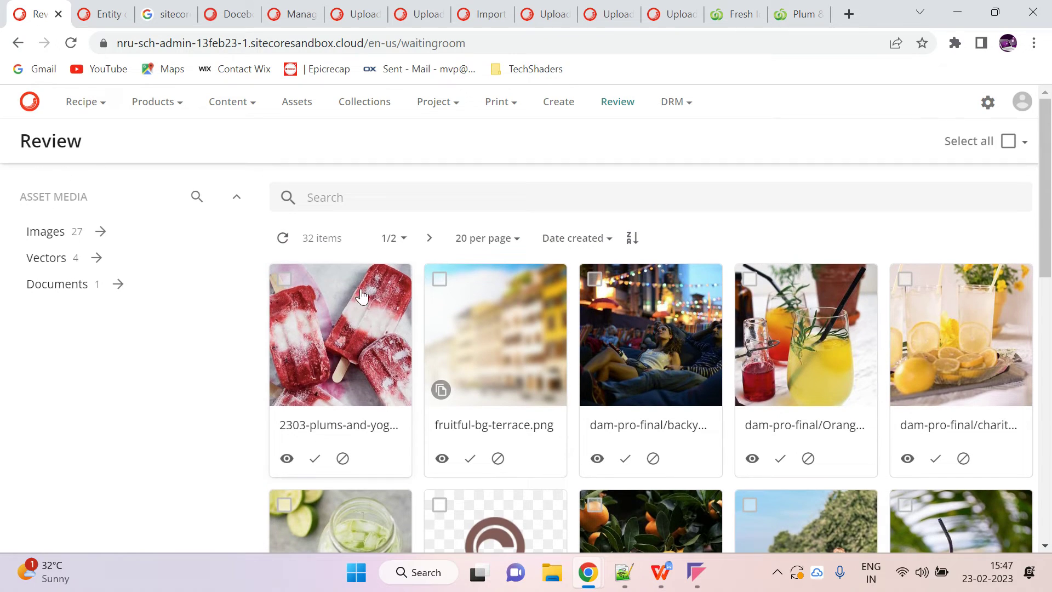
Step: Open the Upload files dialog on the Create page again, and cancel the file selection in the woolworh folder
left_click(560, 101)
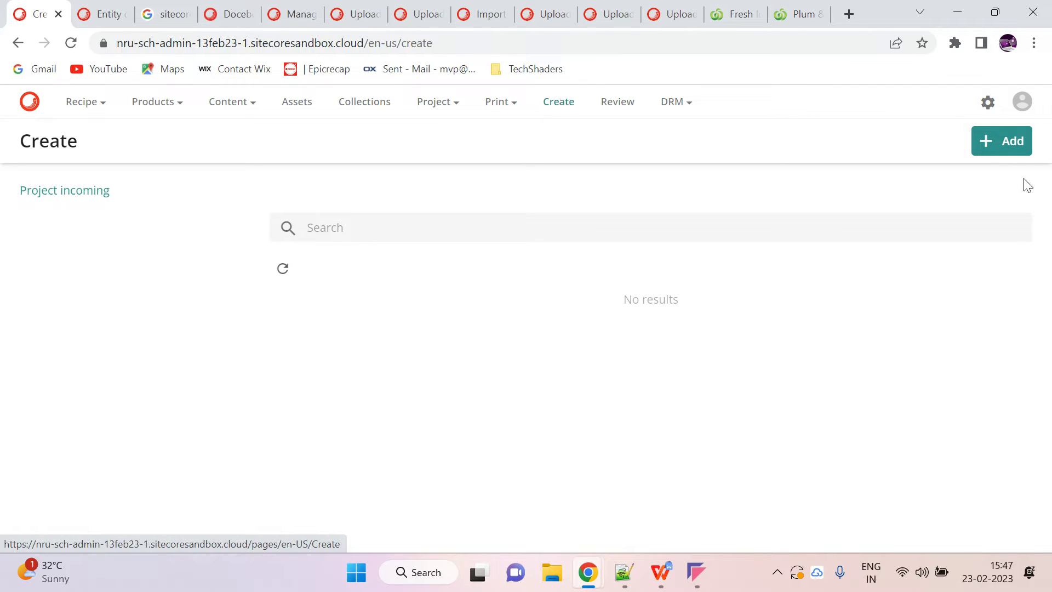
left_click(1012, 144)
left_click(559, 129)
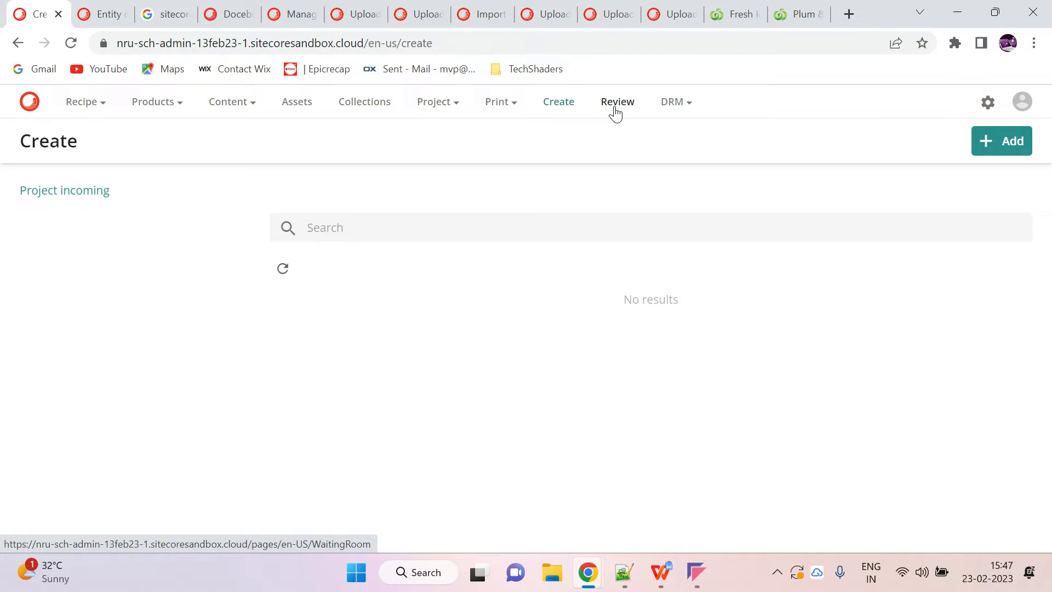
left_click(1002, 143)
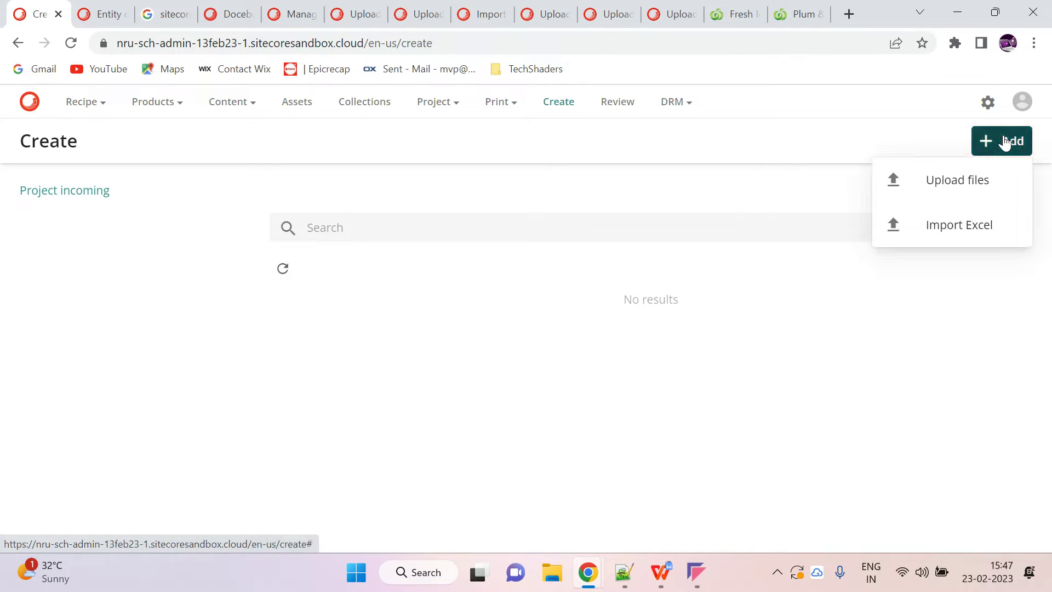
left_click(997, 194)
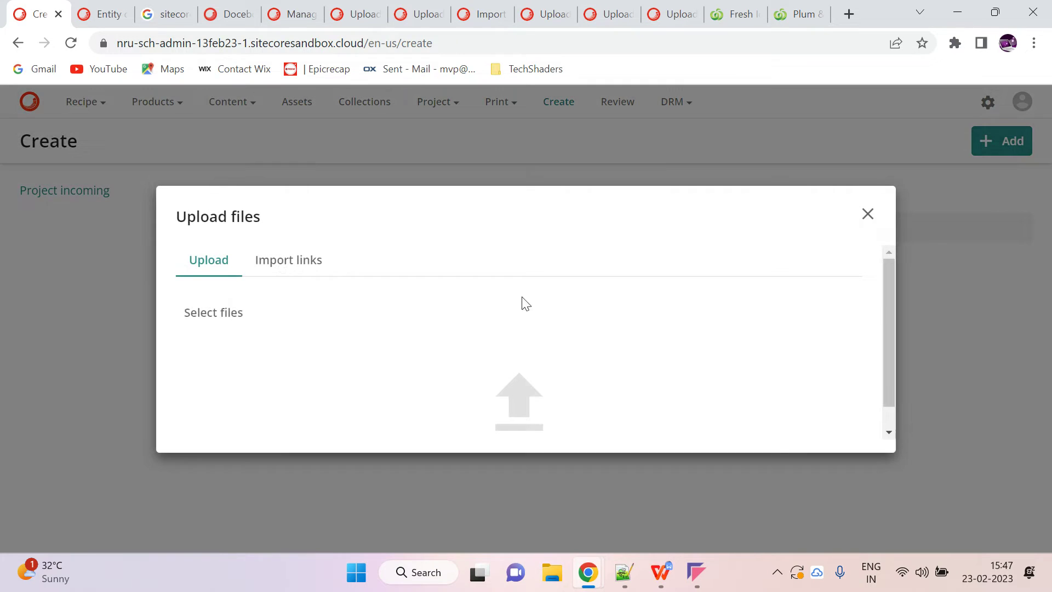
left_click(226, 312)
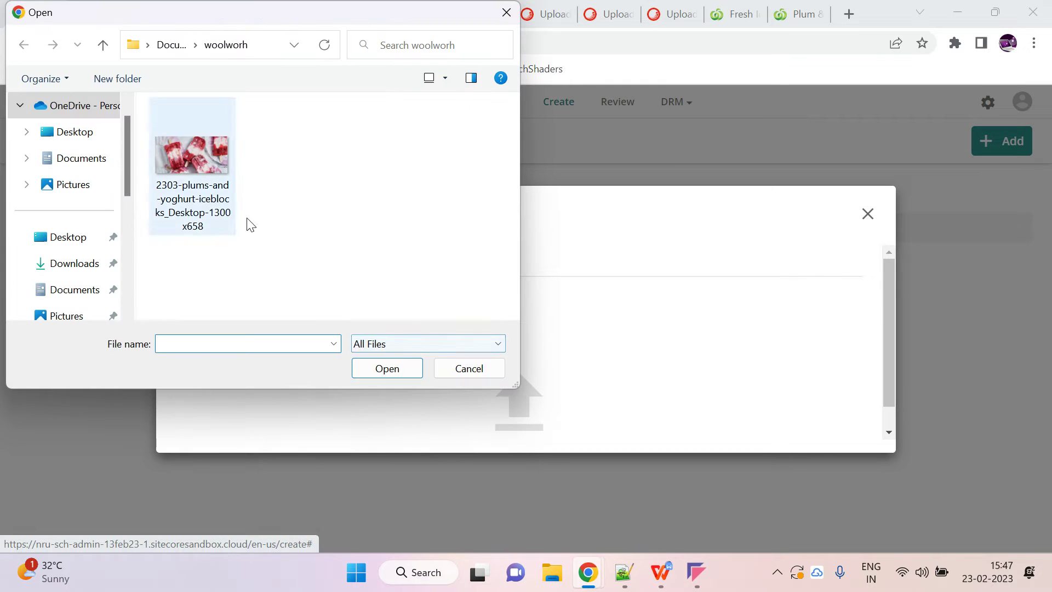
left_click(495, 369)
Step: Switch to the Woolworths plum and yoghurt iceblocks recipe page and open the suggested Negroni Orange Cake recipe
left_click(799, 14)
scroll(728, 292, "down", 10)
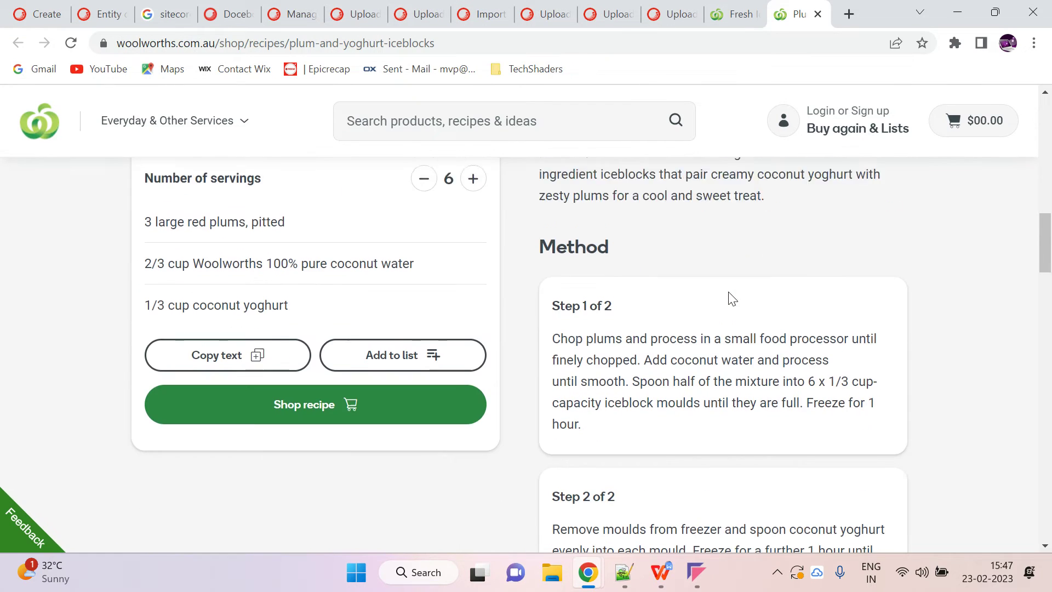
scroll(728, 298, "down", 5)
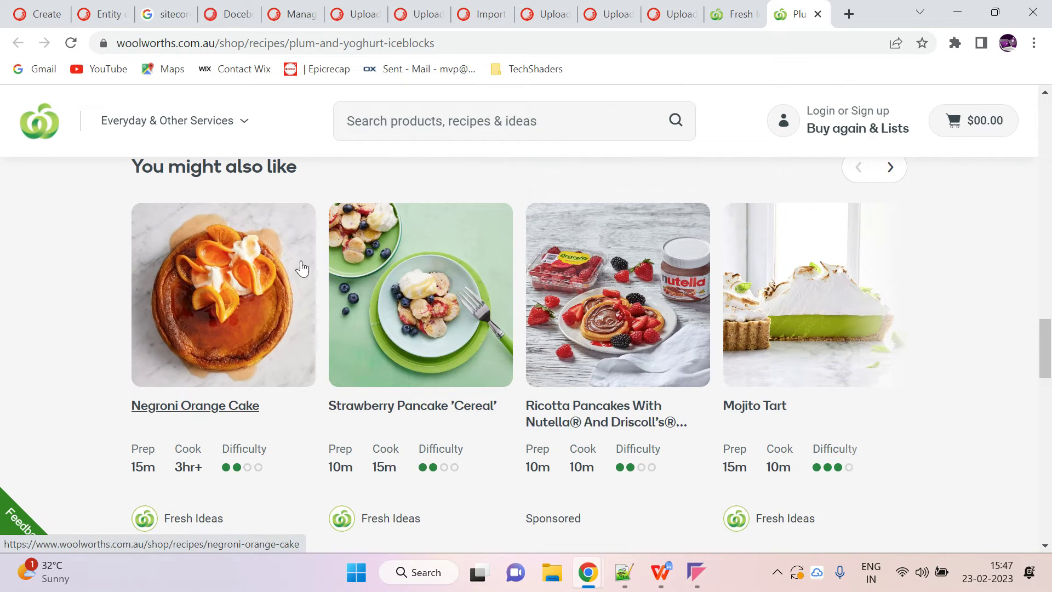
left_click(224, 294)
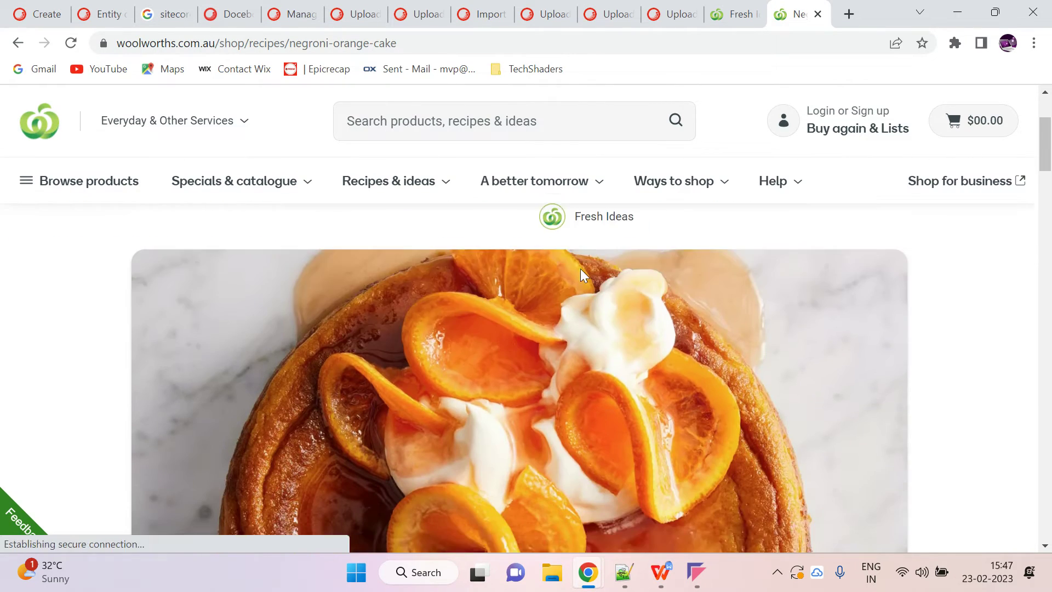
Step: Save the Negroni Orange Cake recipe's main image to the computer and dismiss the download notice
scroll(580, 268, "down", 3)
right_click(534, 273)
left_click(564, 309)
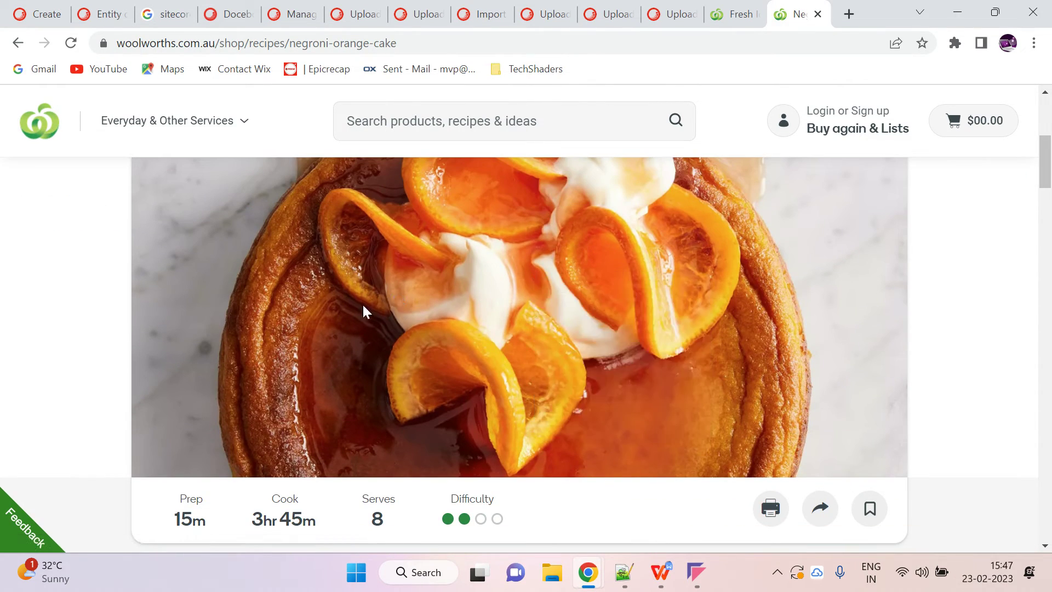
left_click(401, 367)
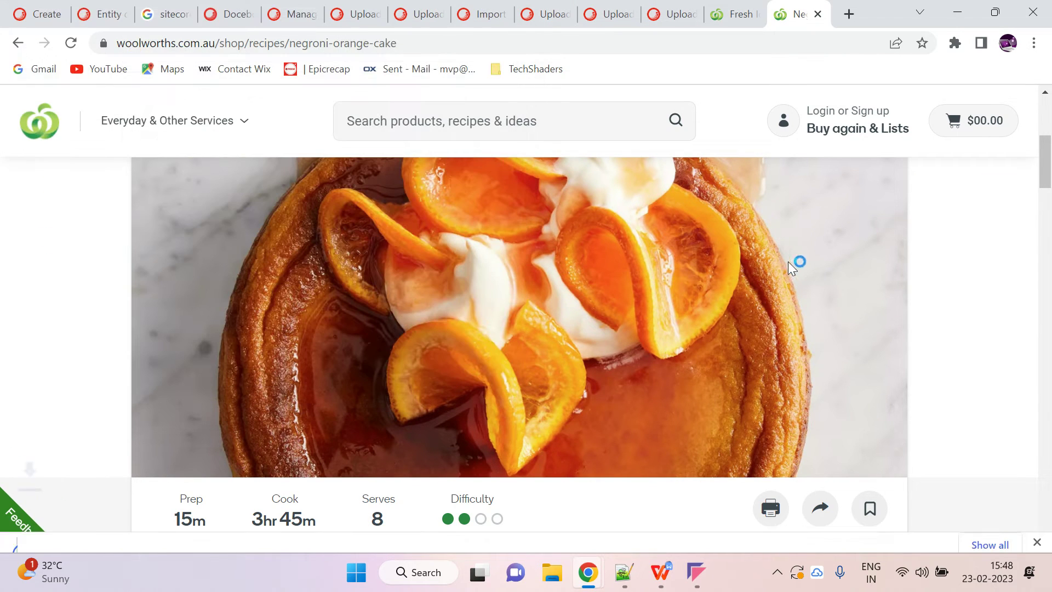
left_click(1037, 529)
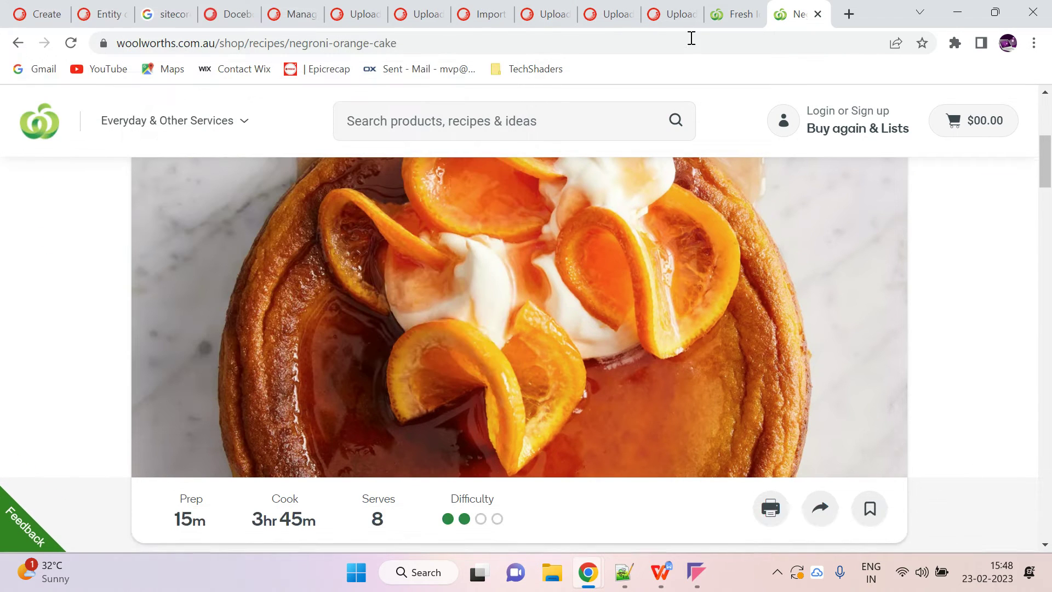
Step: Upload 2303-negroni-orange-cake_Desktop-1300x658.webp through the Upload files dialog on the Content Hub Create page and finish the upload
left_click(29, 10)
left_click(214, 312)
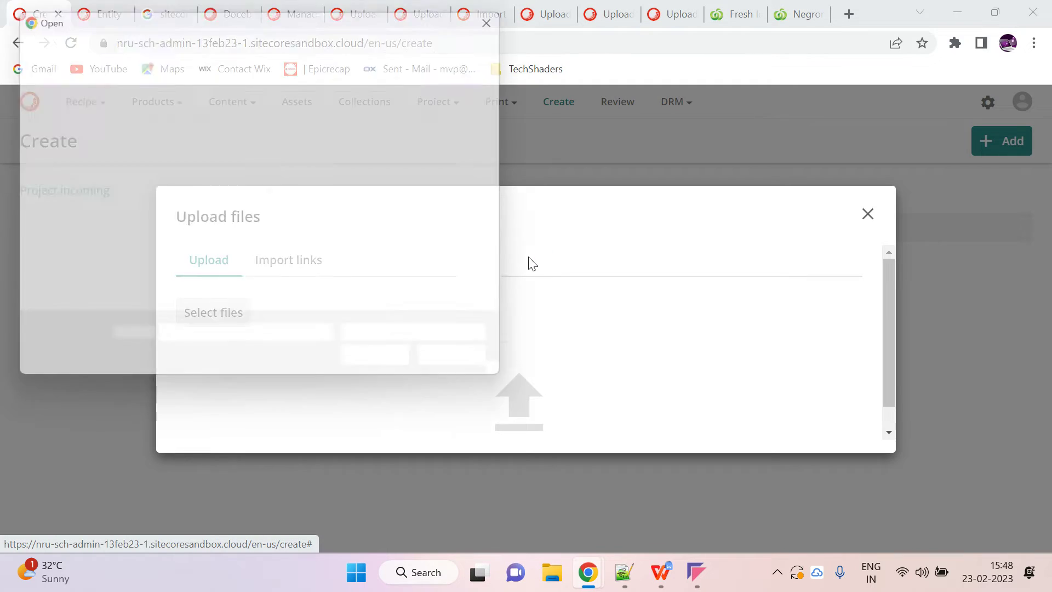
left_click(188, 159)
double_click(187, 160)
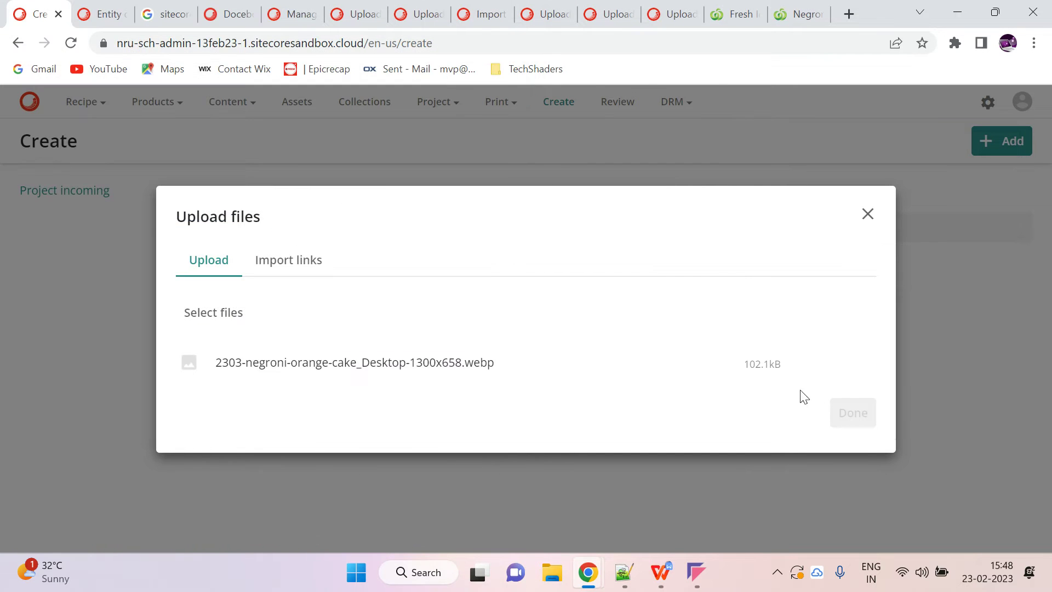
left_click(841, 417)
scroll(482, 342, "down", 1)
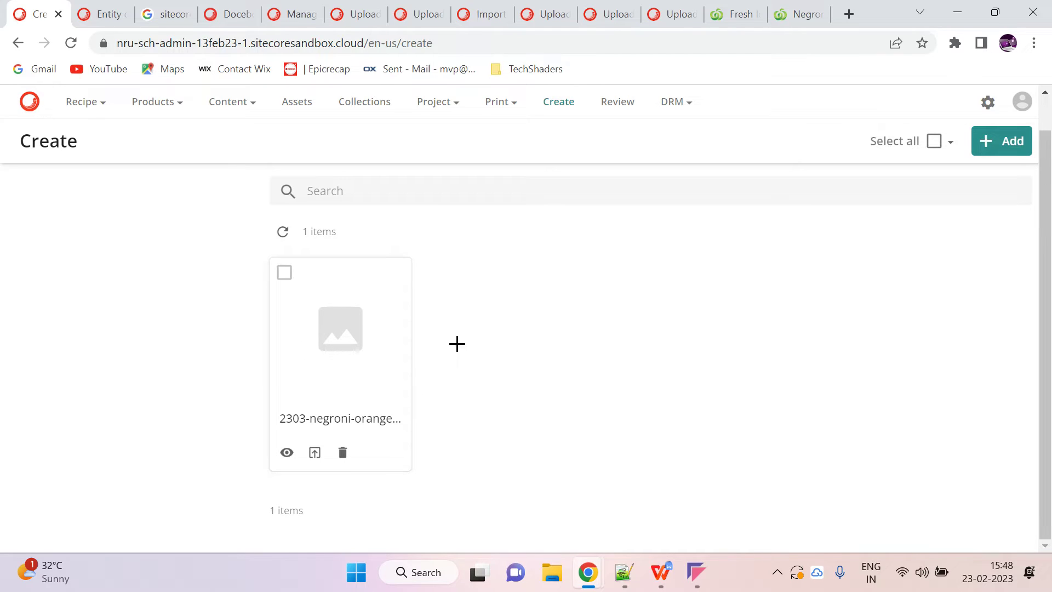
Step: Refresh the Create page, check the upload's processing job under Background processes, and return to the Create page
left_click(70, 43)
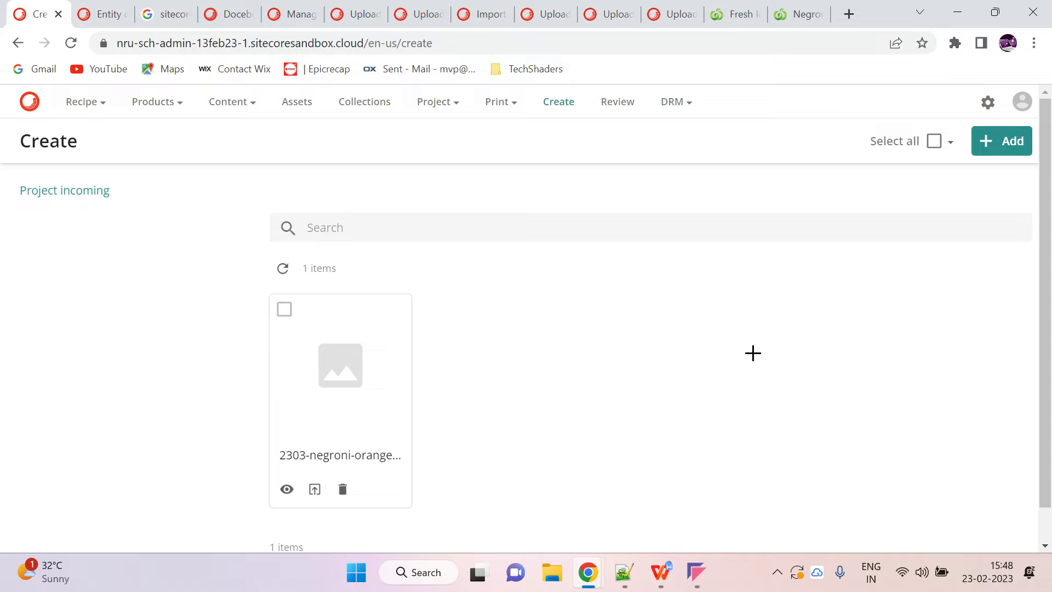
left_click(70, 43)
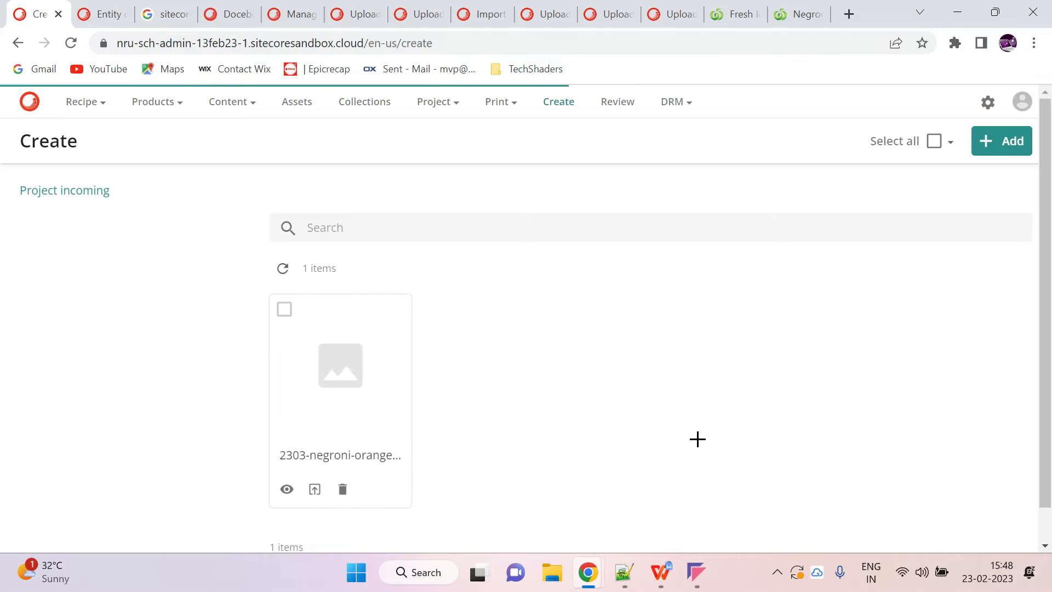
left_click(1021, 102)
left_click(916, 287)
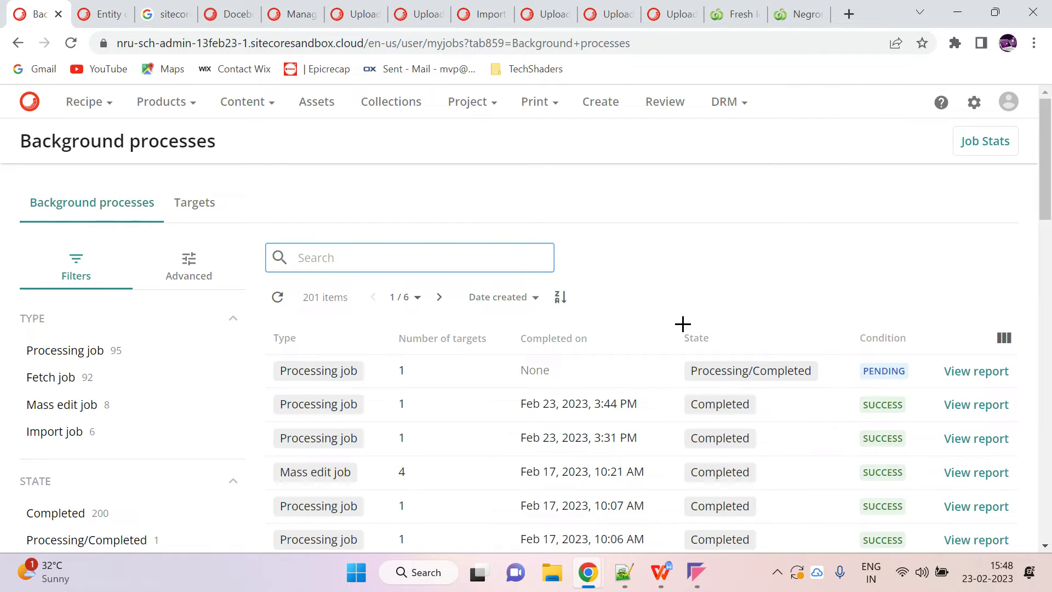
left_click(71, 42)
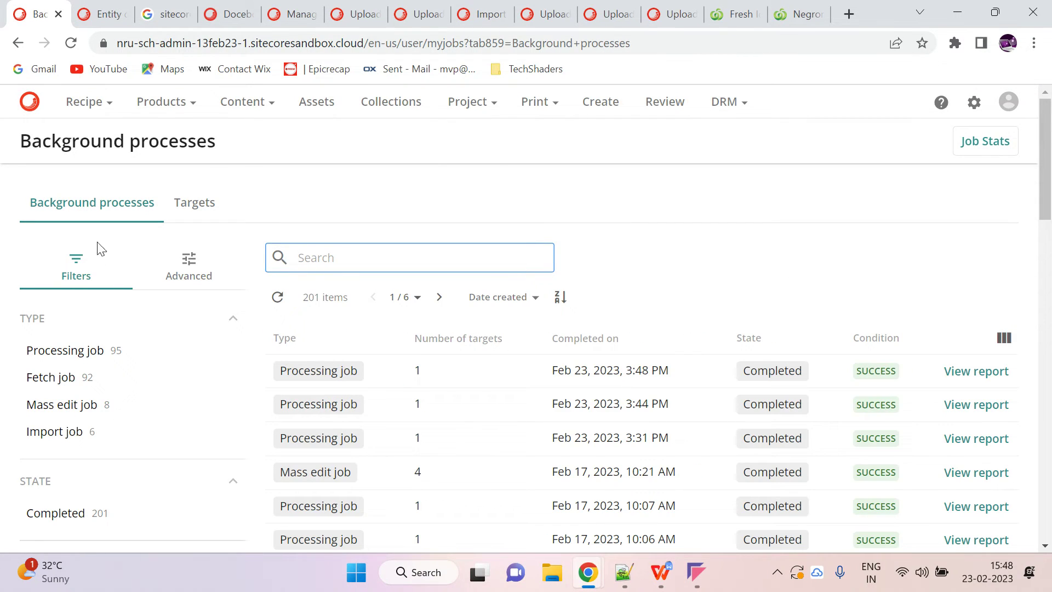
left_click(324, 107)
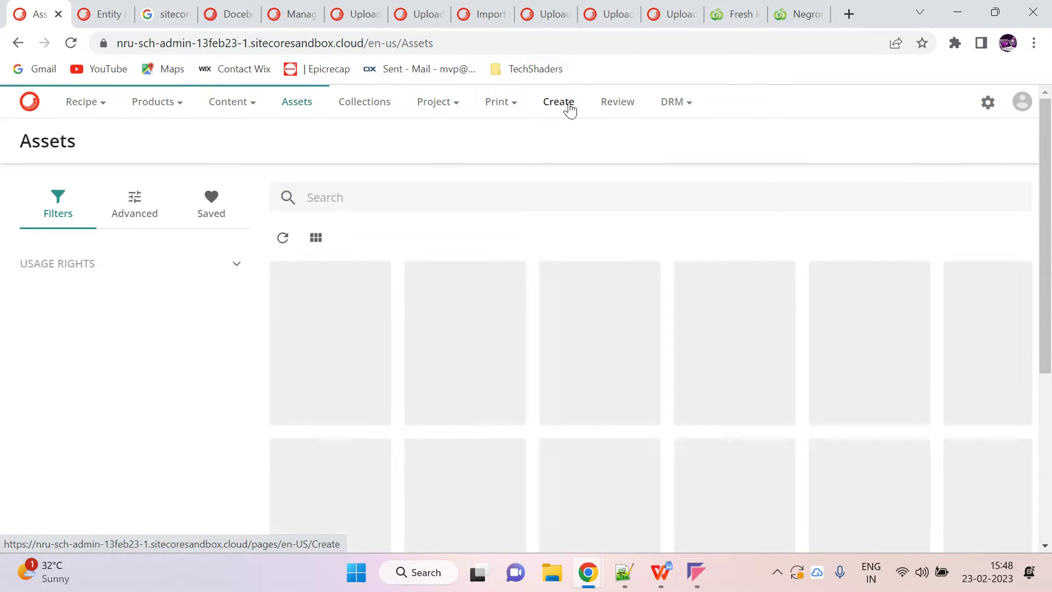
left_click(568, 107)
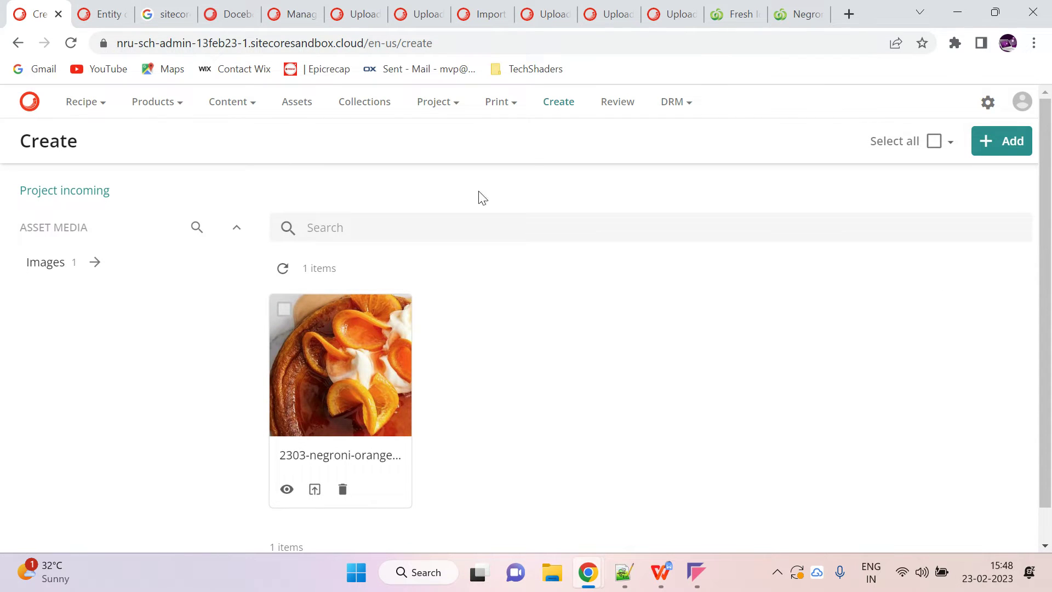
Step: Find the Entities section on the Manage page by searching for "enti" and open the M.Asset entity
left_click(85, 7)
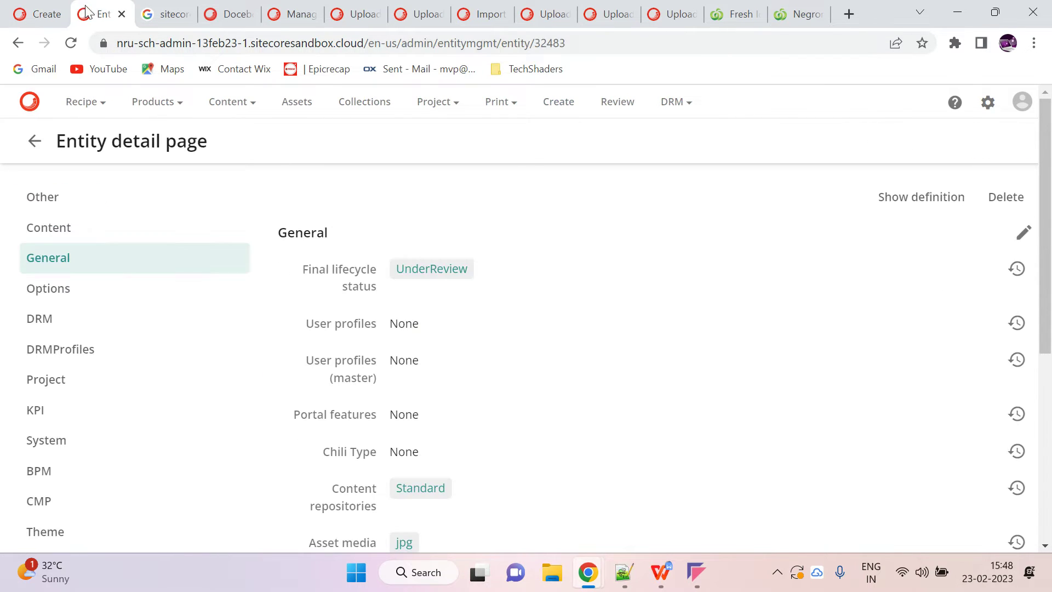
left_click(990, 106)
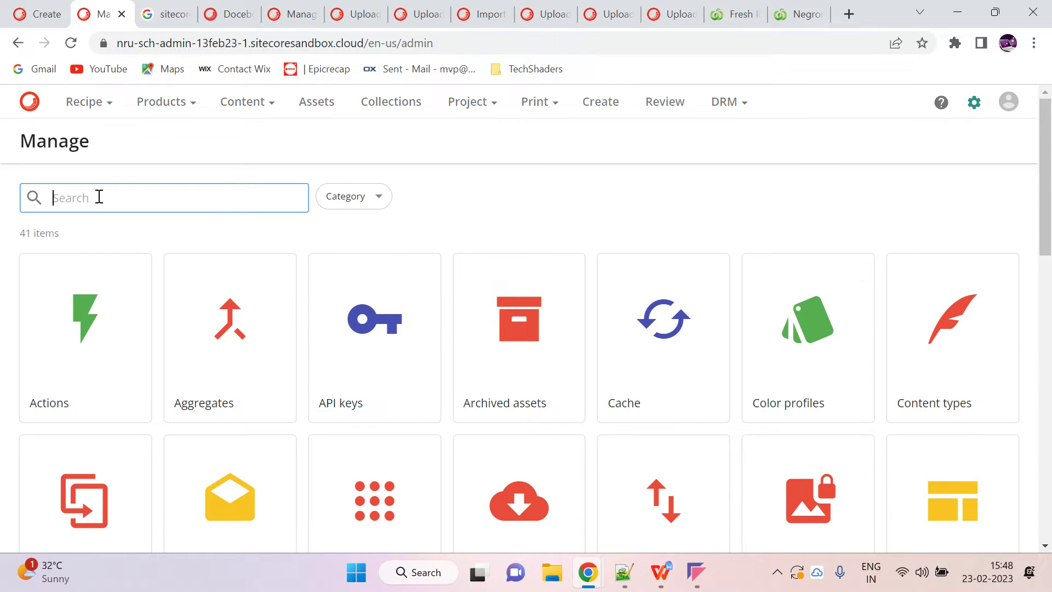
type("enti")
left_click(70, 329)
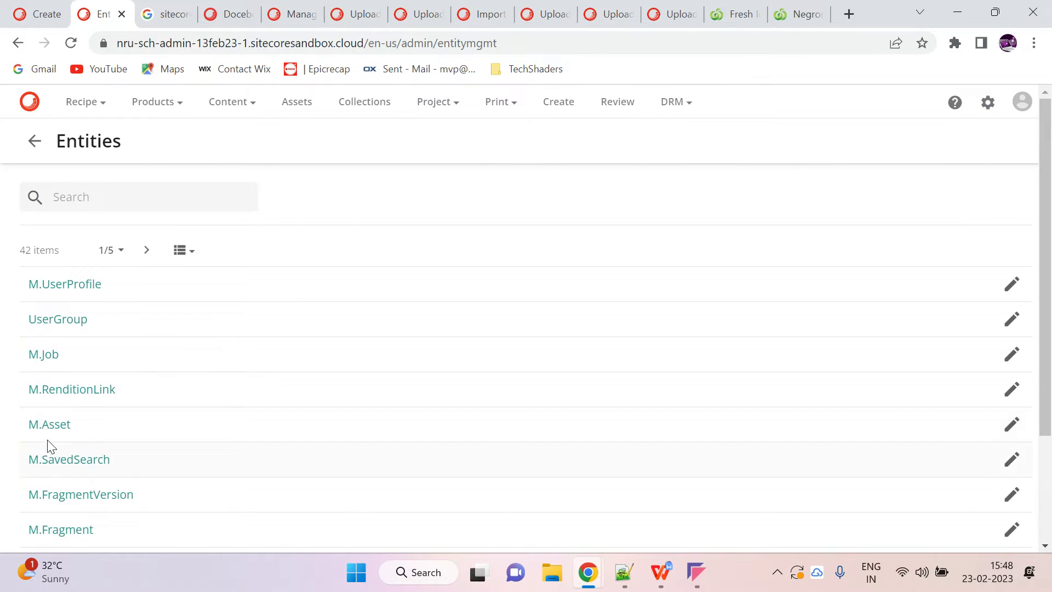
left_click(55, 430)
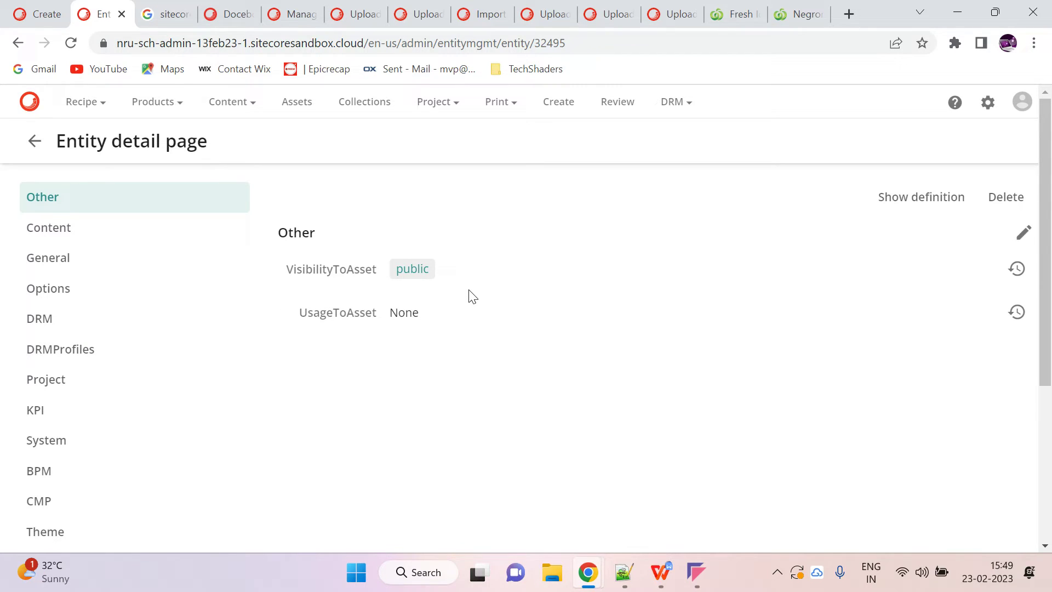
Step: Examine the orange cake entity's Content details and its General properties, including the final lifecycle status
left_click(72, 231)
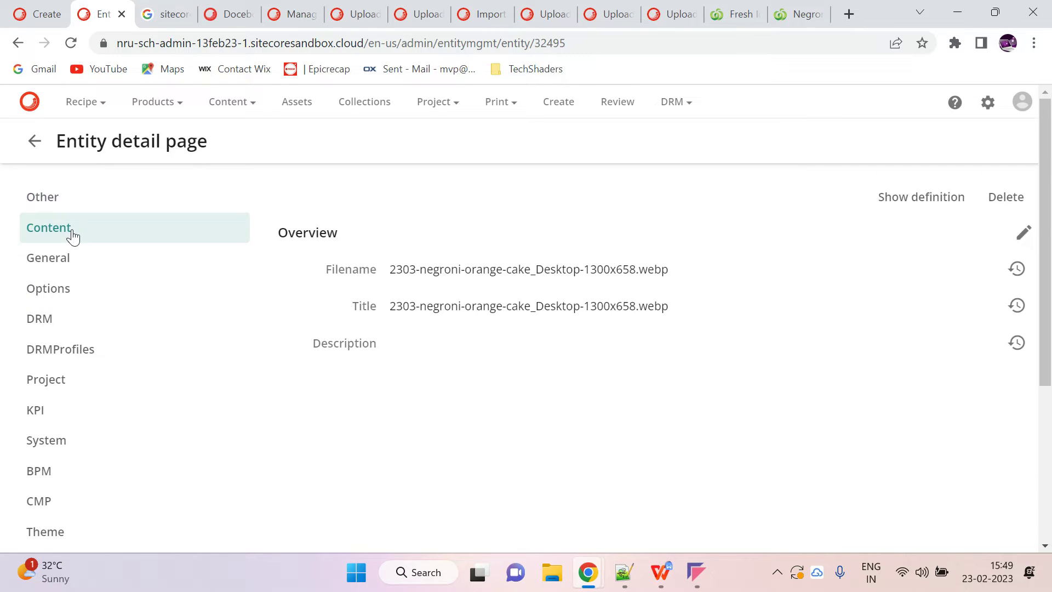
left_click(30, 273)
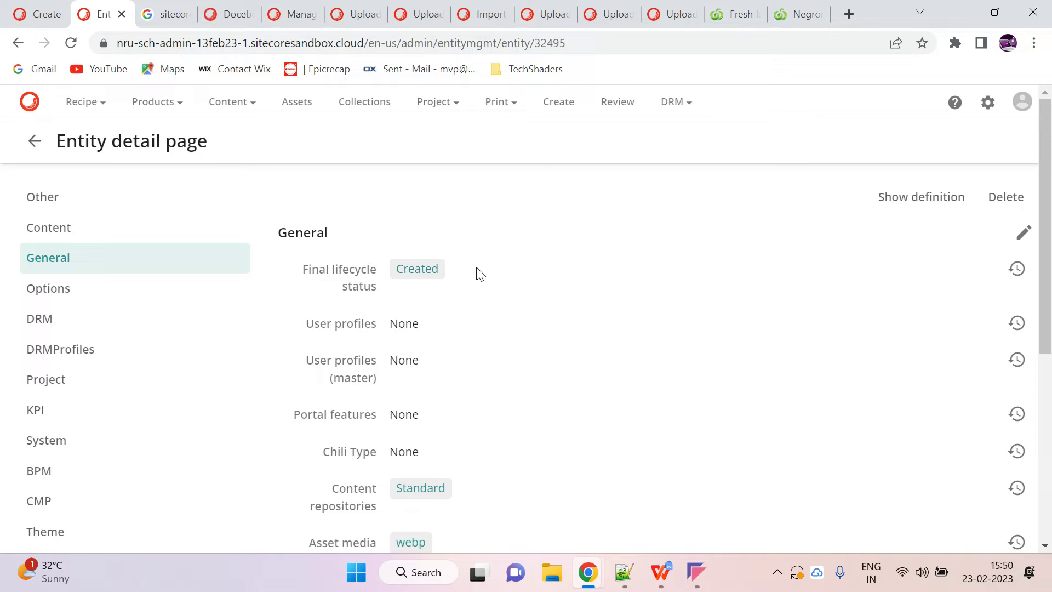
scroll(521, 301, "down", 3)
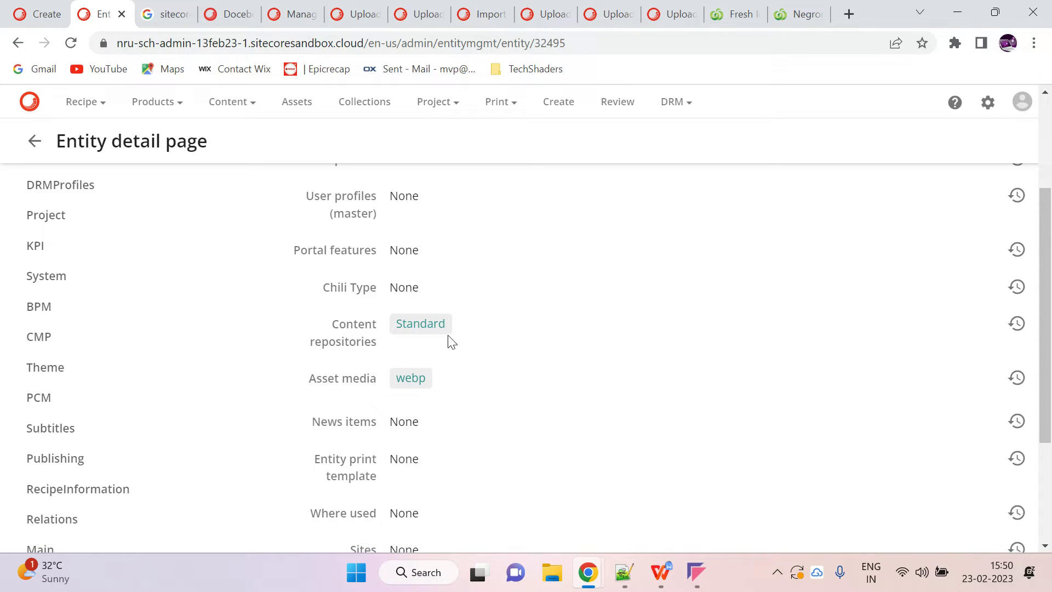
scroll(591, 323, "down", 3)
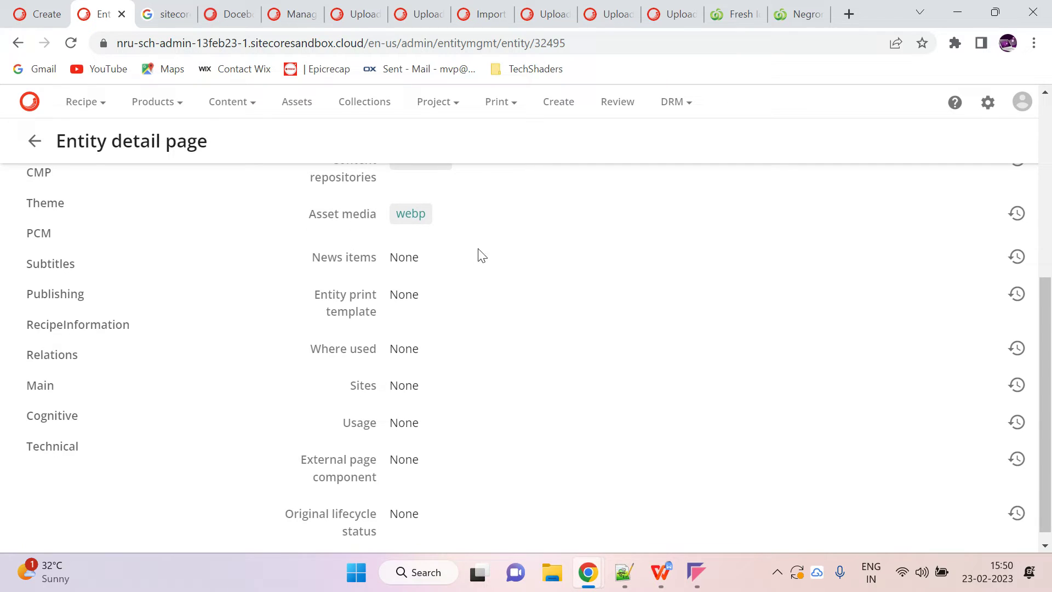
scroll(577, 333, "up", 6)
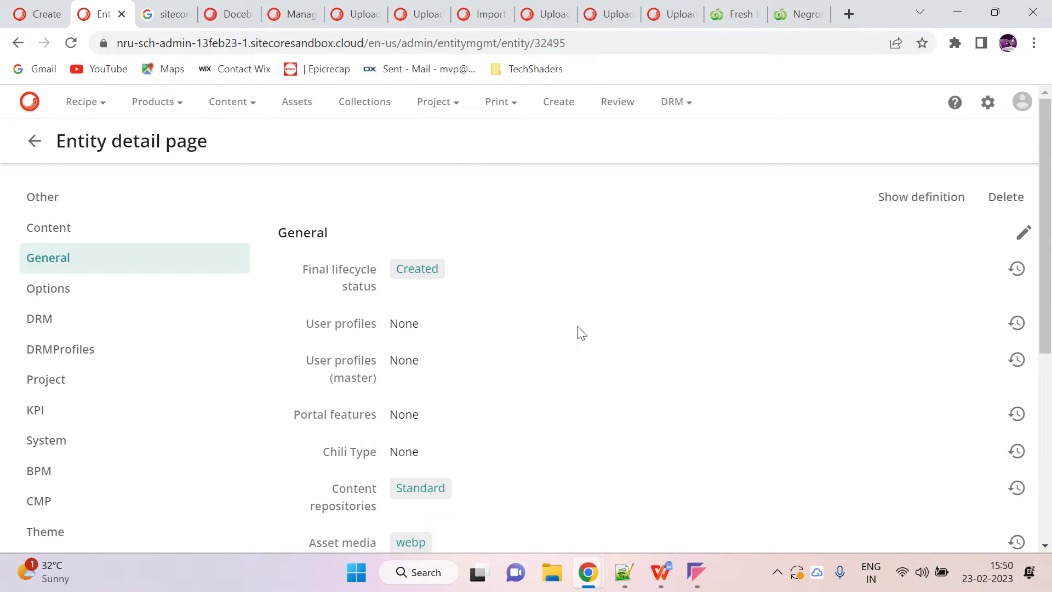
Step: Open the negroni orange cake asset from the Create page, submit it for approval and confirm the submission
left_click(30, 17)
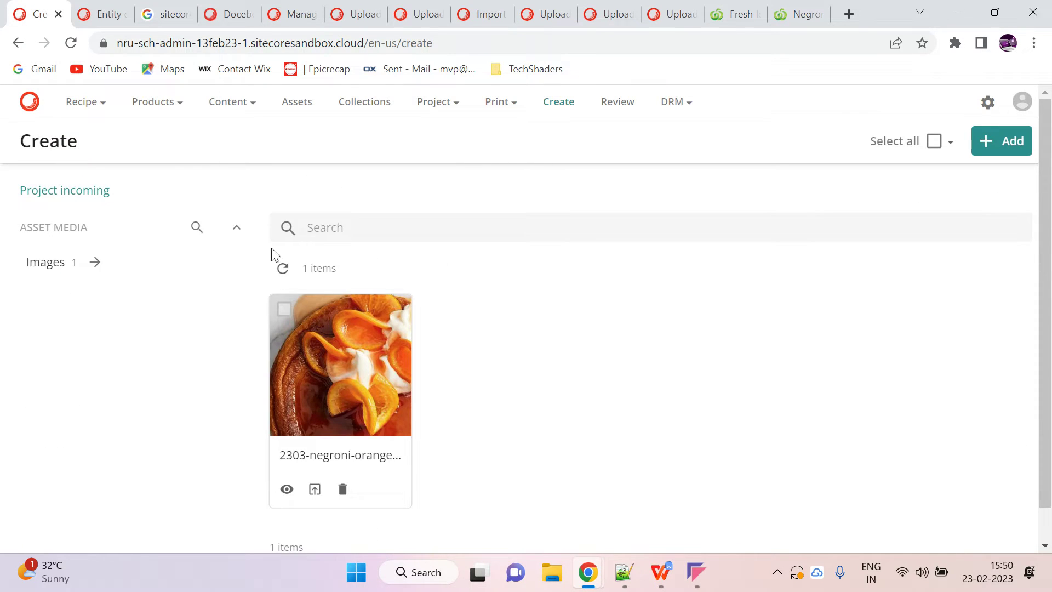
left_click(381, 403)
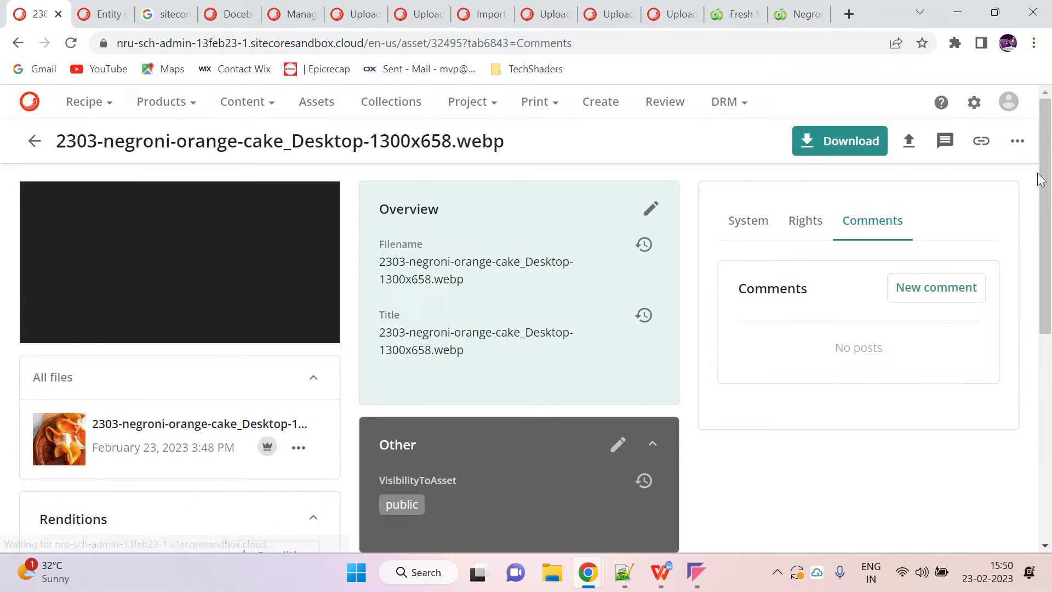
left_click(1020, 148)
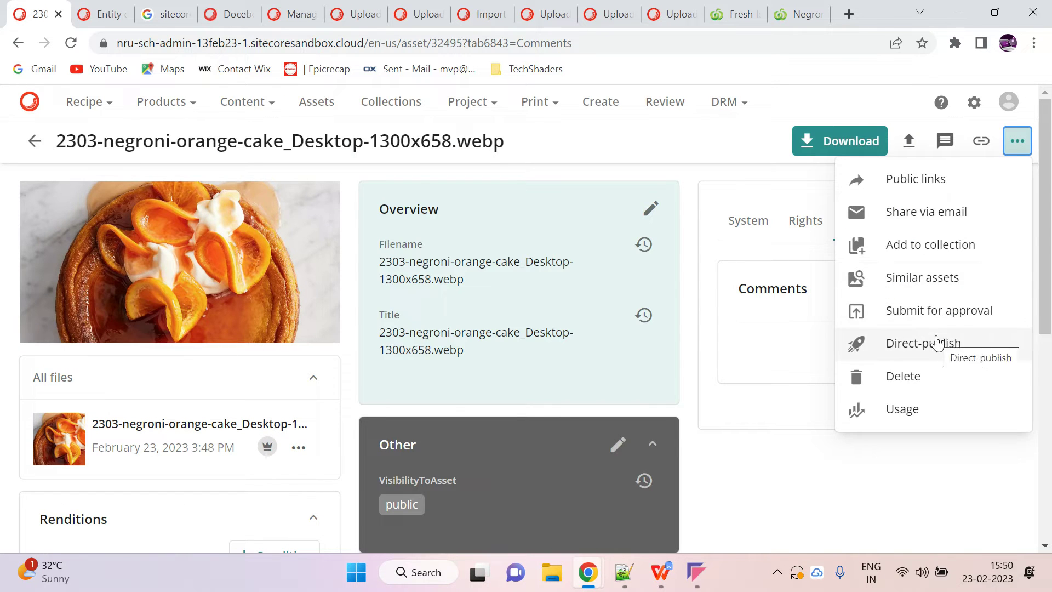
left_click(942, 319)
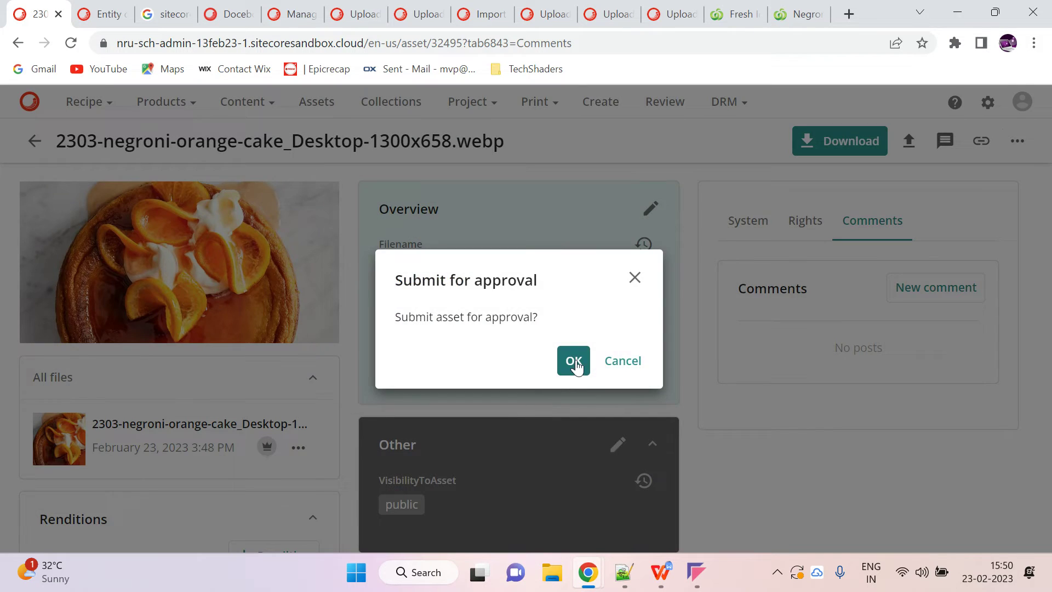
left_click(571, 361)
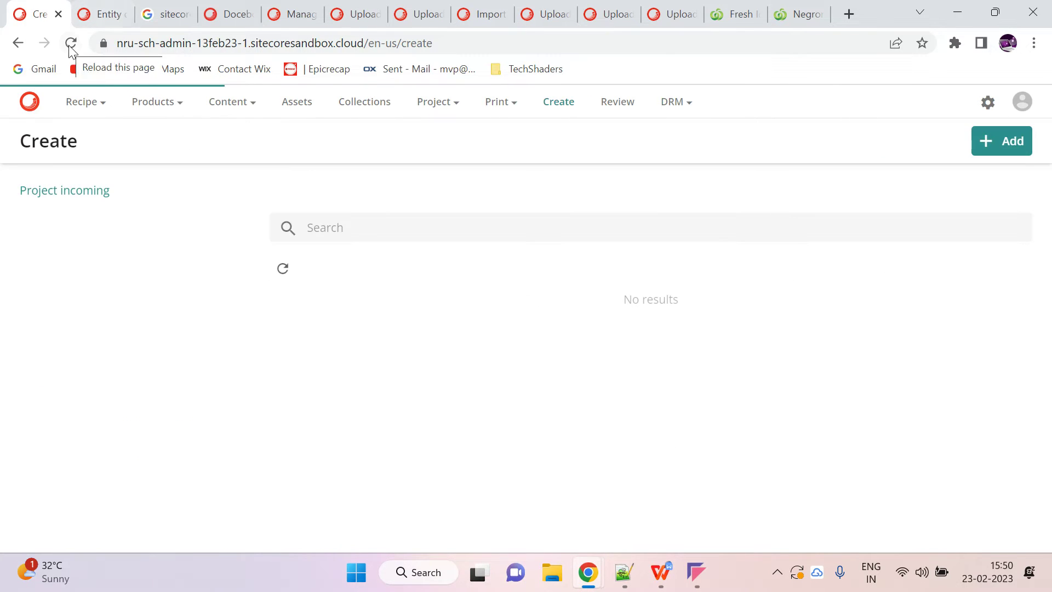
Step: Reload the orange cake's entity detail page and check the final lifecycle status in its General properties
left_click(106, 6)
left_click(70, 42)
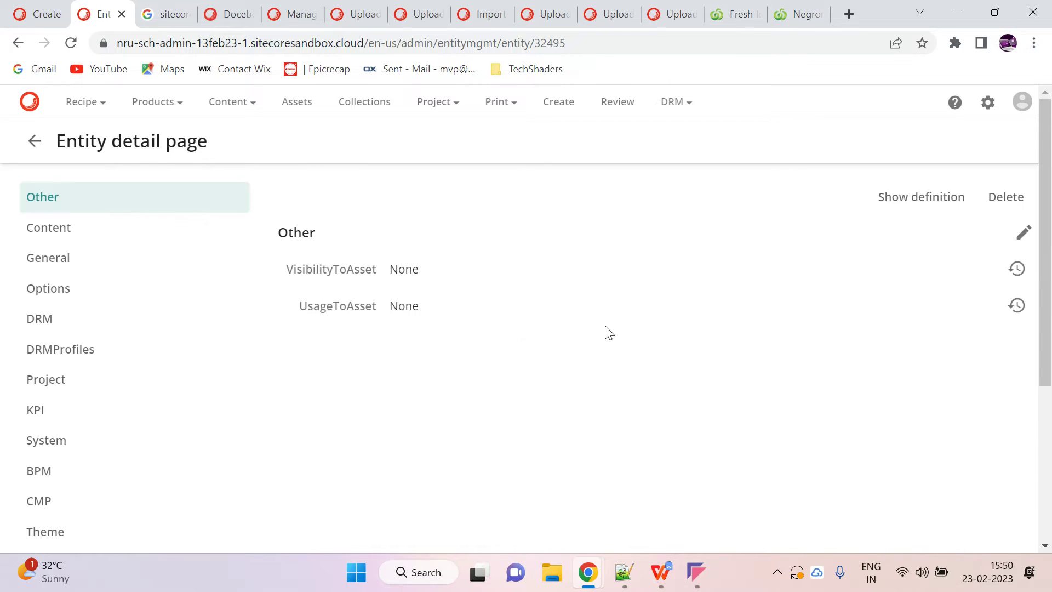
left_click(164, 259)
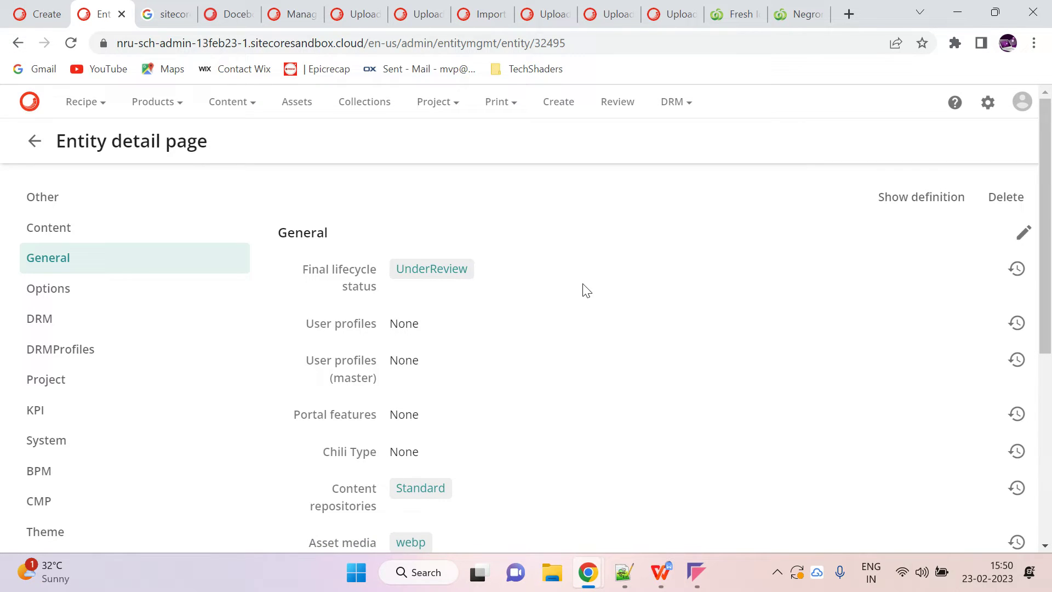
Step: Open the negroni orange cake asset from the Review page and bring up its annotations view
left_click(37, 14)
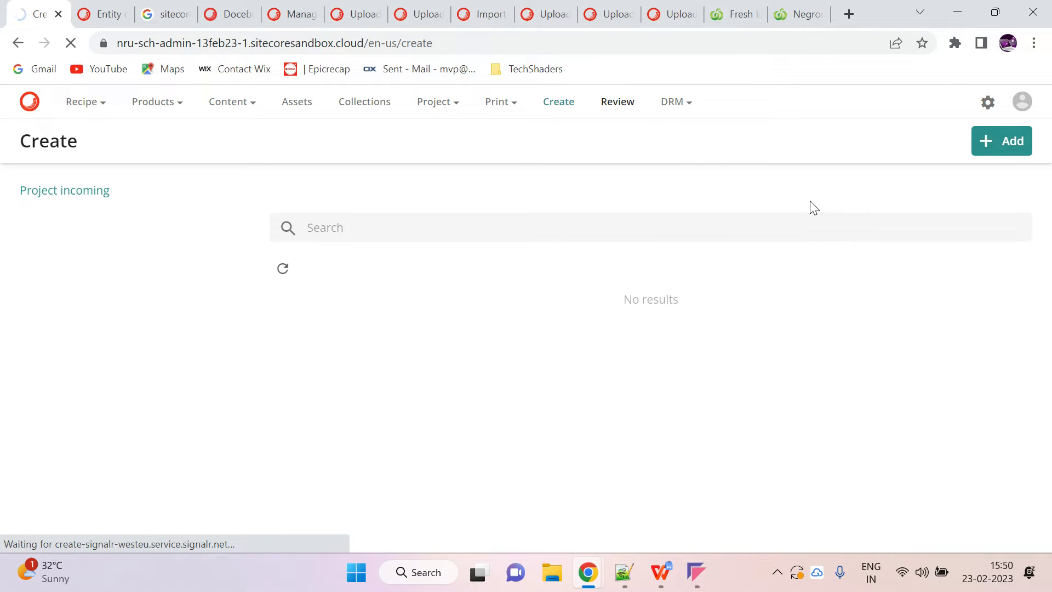
left_click(617, 103)
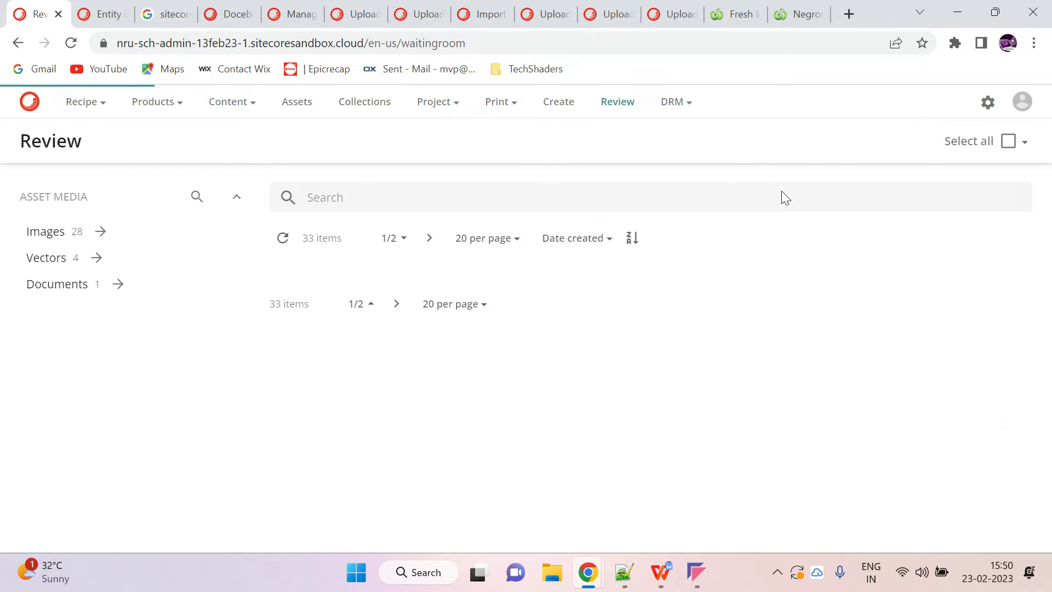
left_click(796, 328)
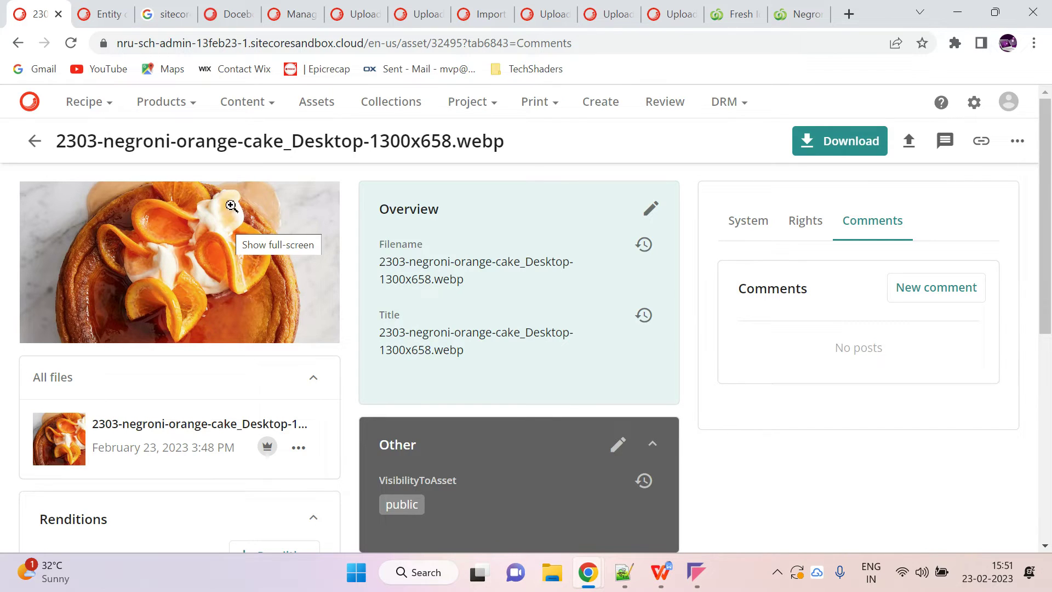
left_click(945, 141)
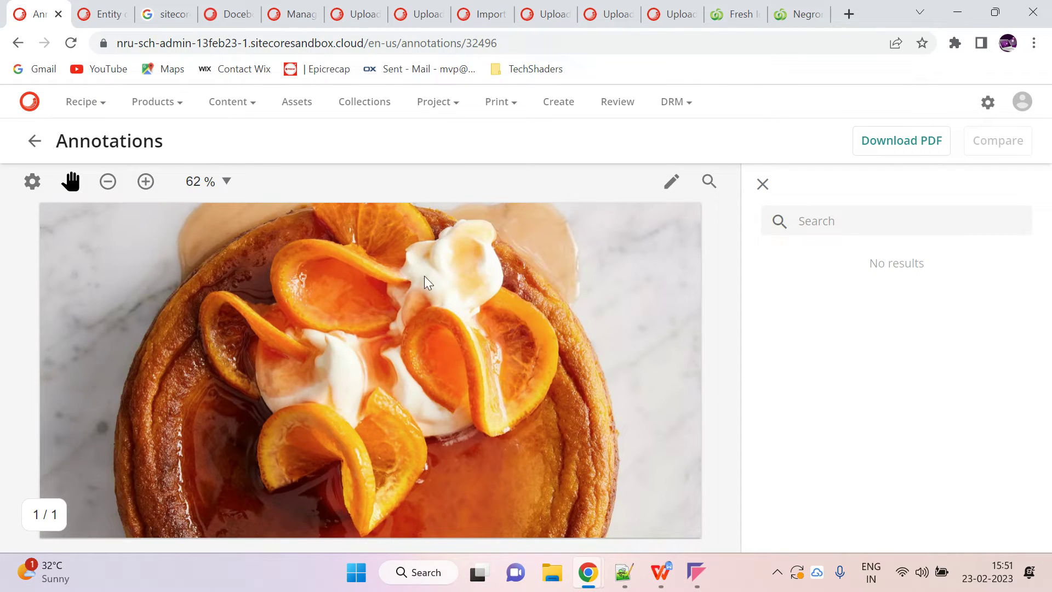
left_click(674, 184)
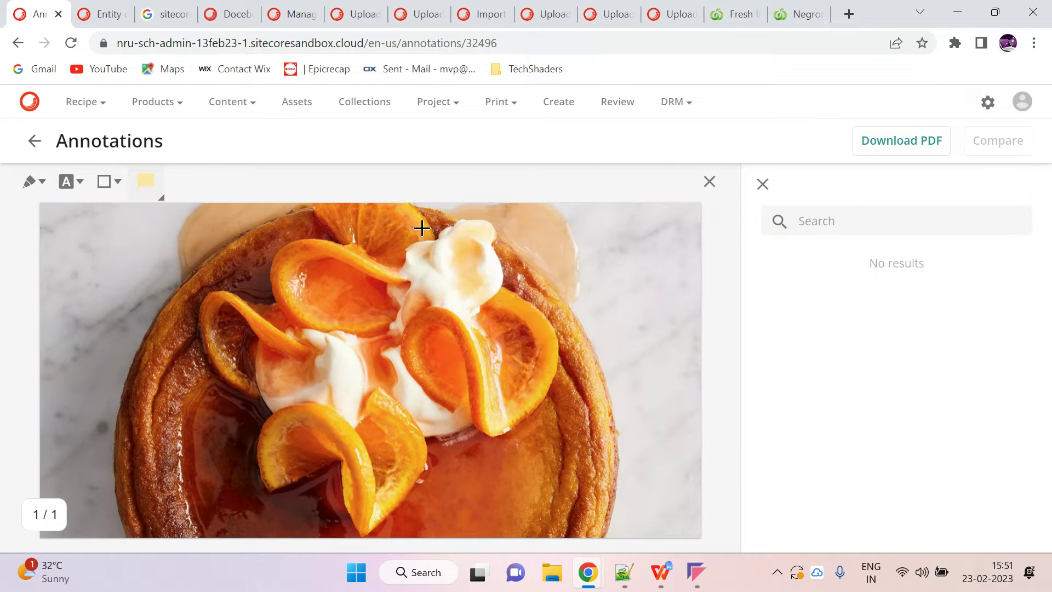
left_click(503, 281)
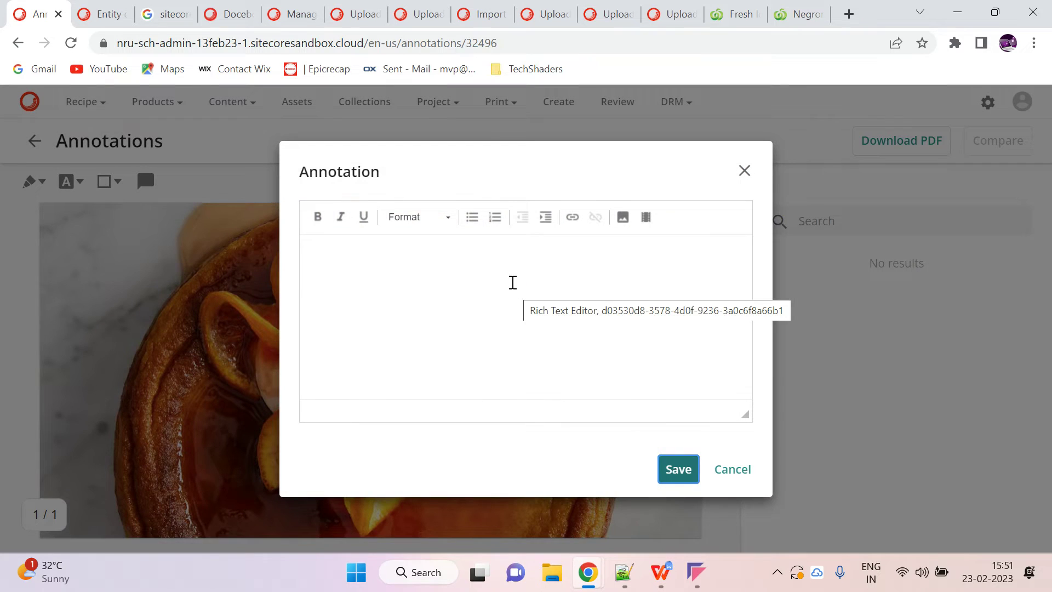
left_click(732, 472)
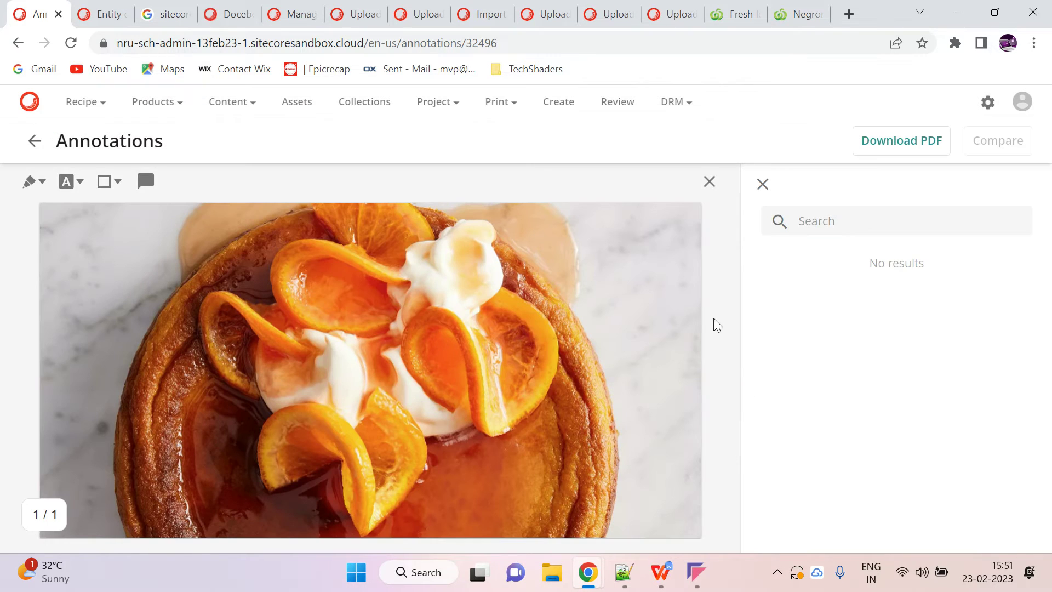
Step: Collapse the annotation list, leave the annotation drawing tools and return to the orange cake asset's detail page
left_click(762, 185)
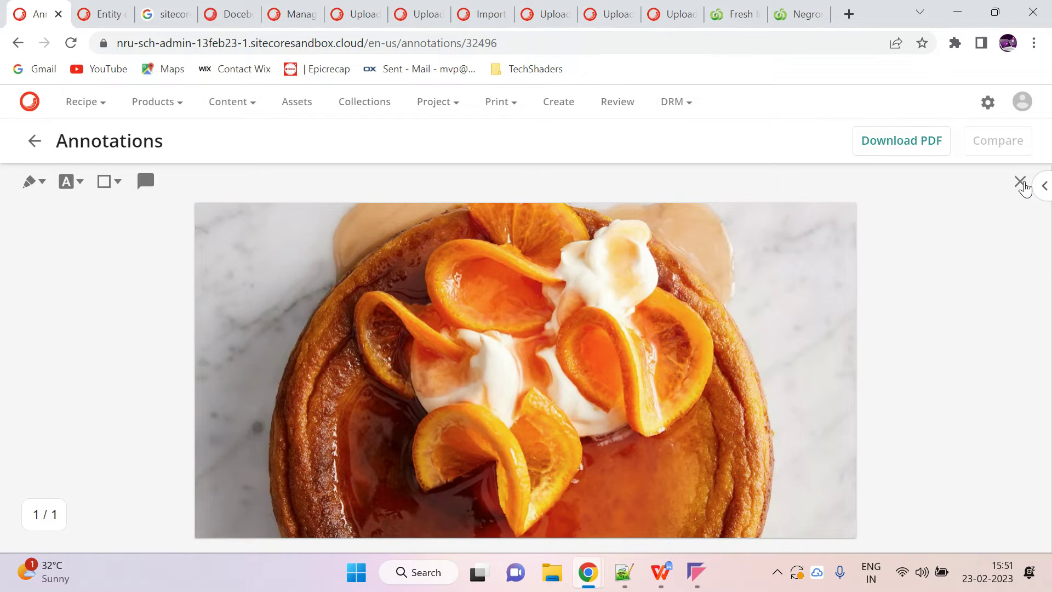
left_click(1020, 182)
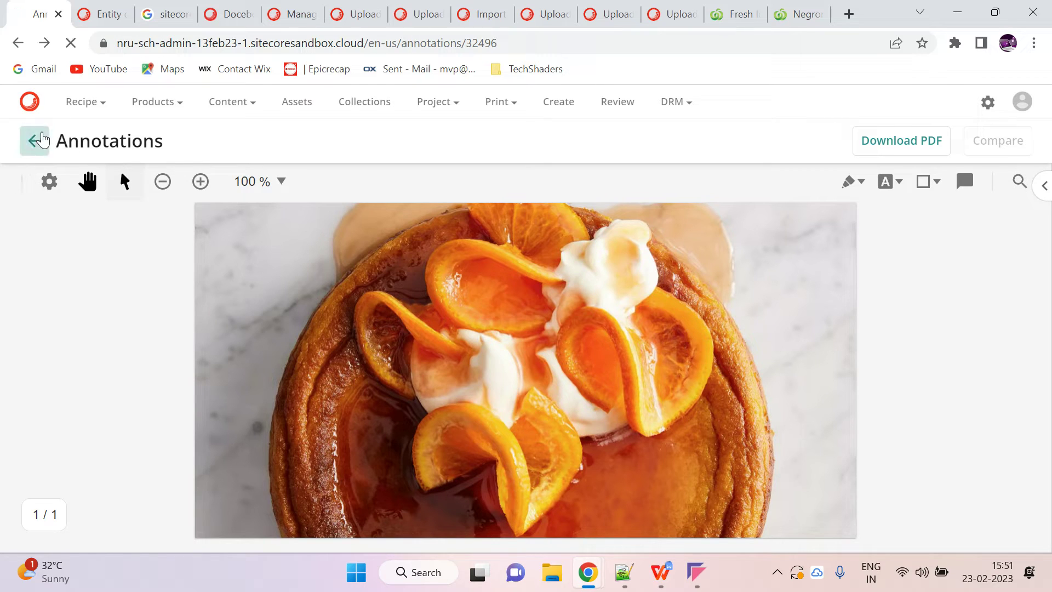
left_click(44, 140)
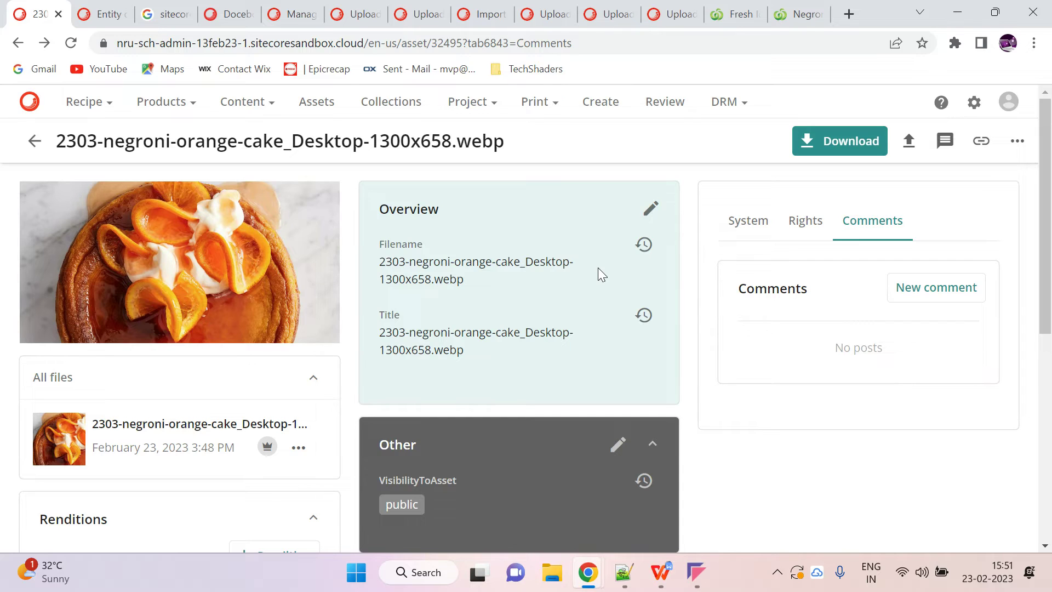
Step: Reject the negroni orange cake asset with the reason "please do the changes"
left_click(1016, 143)
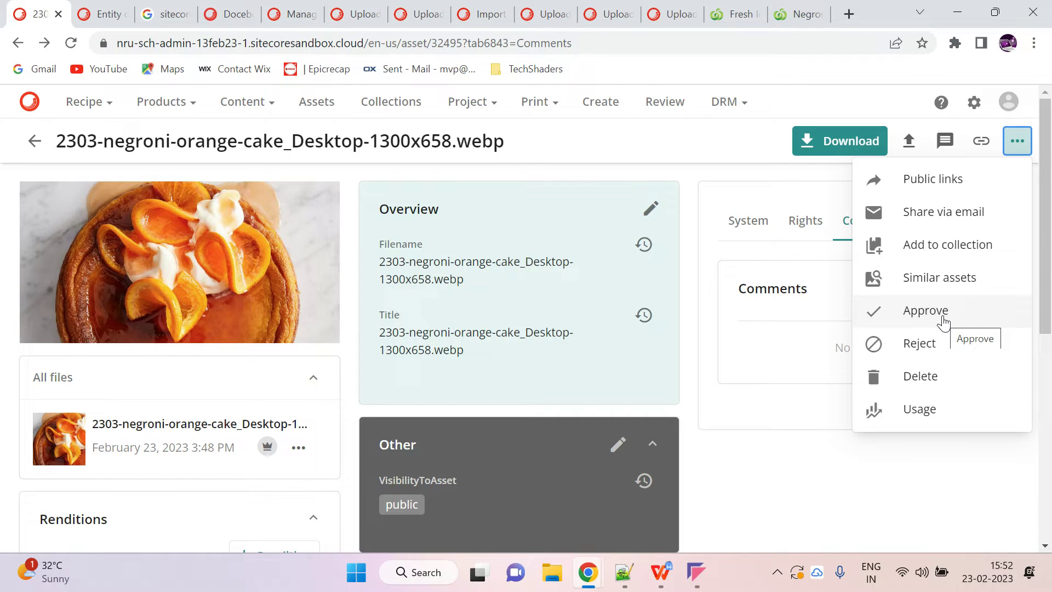
left_click(935, 345)
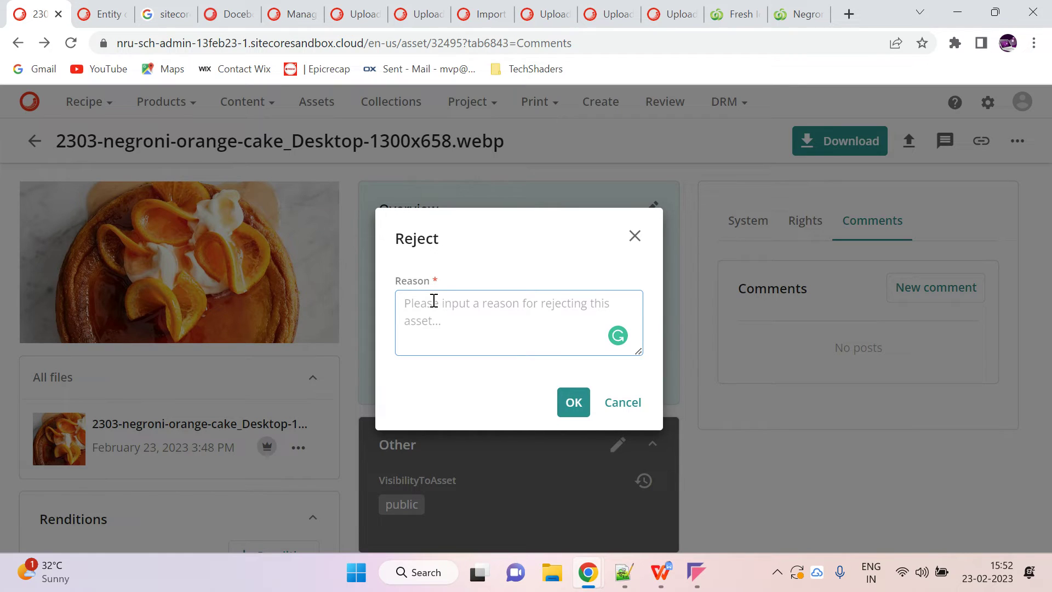
type("please do the changes")
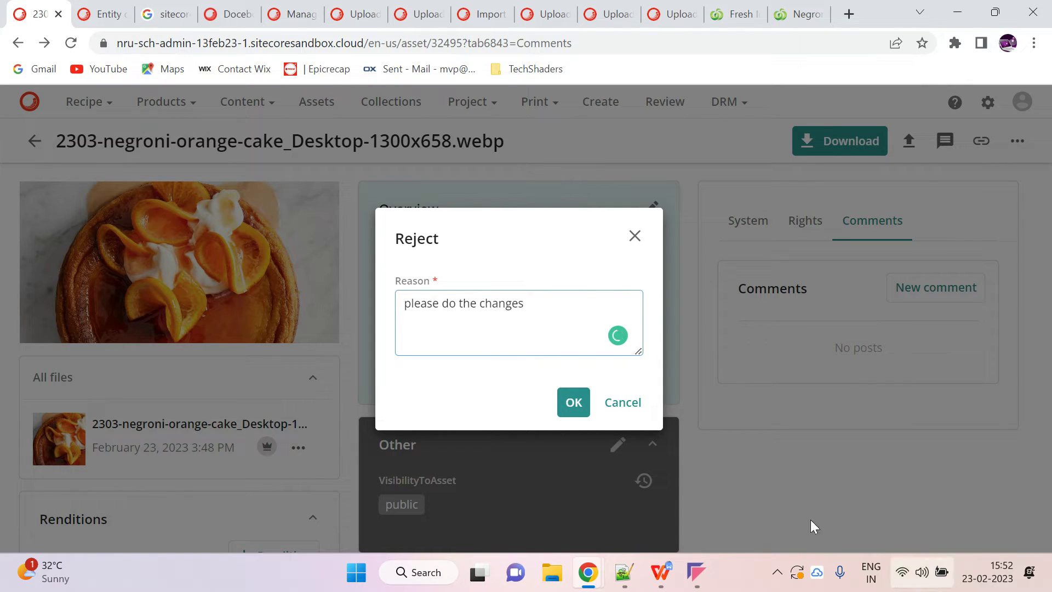
left_click(572, 401)
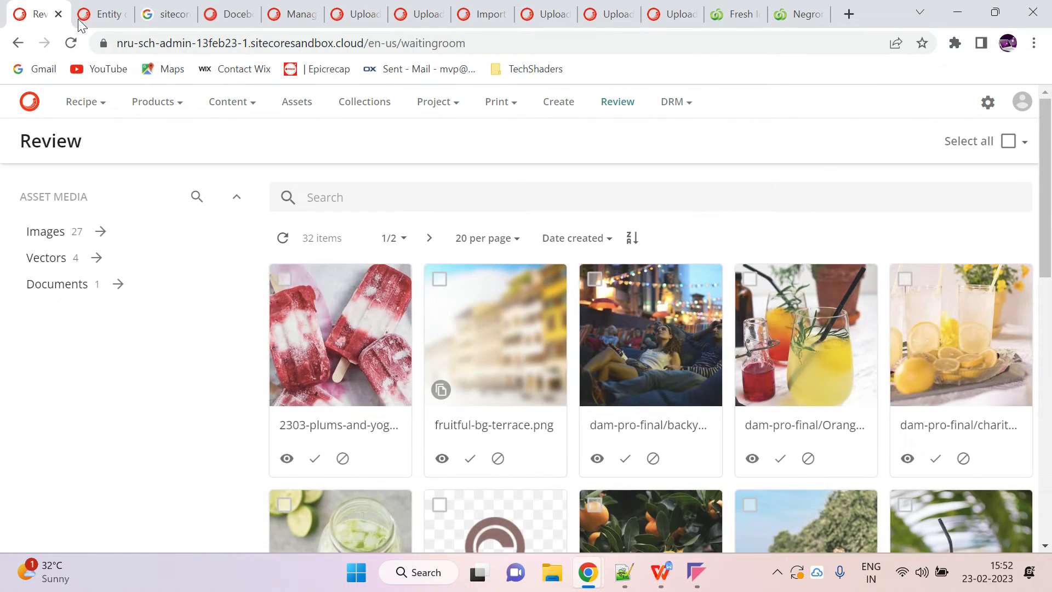
Step: Reload the orange cake's entity detail page and check its final lifecycle status in the General properties
left_click(82, 16)
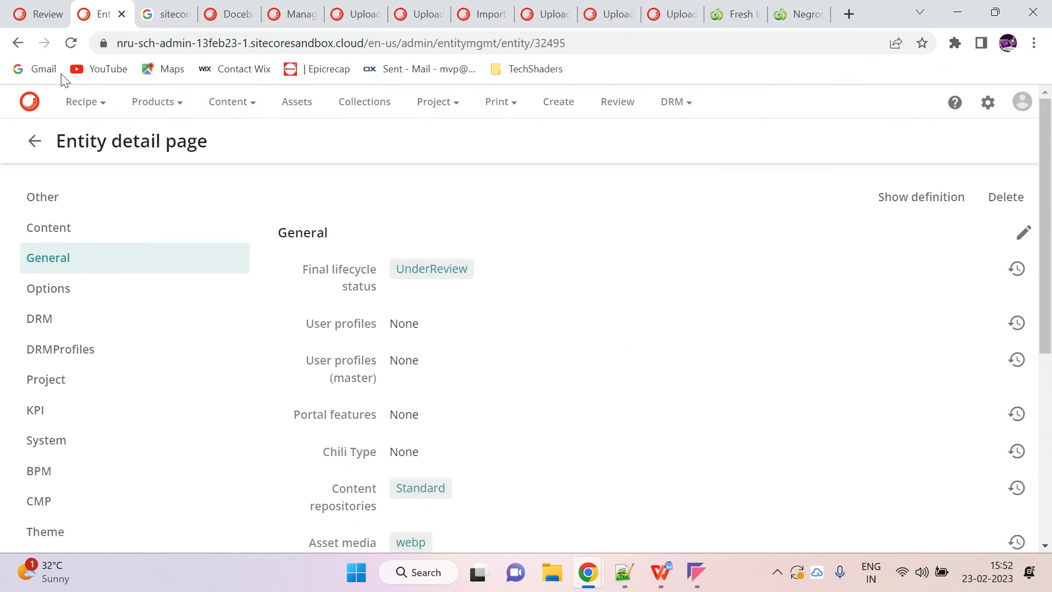
left_click(70, 42)
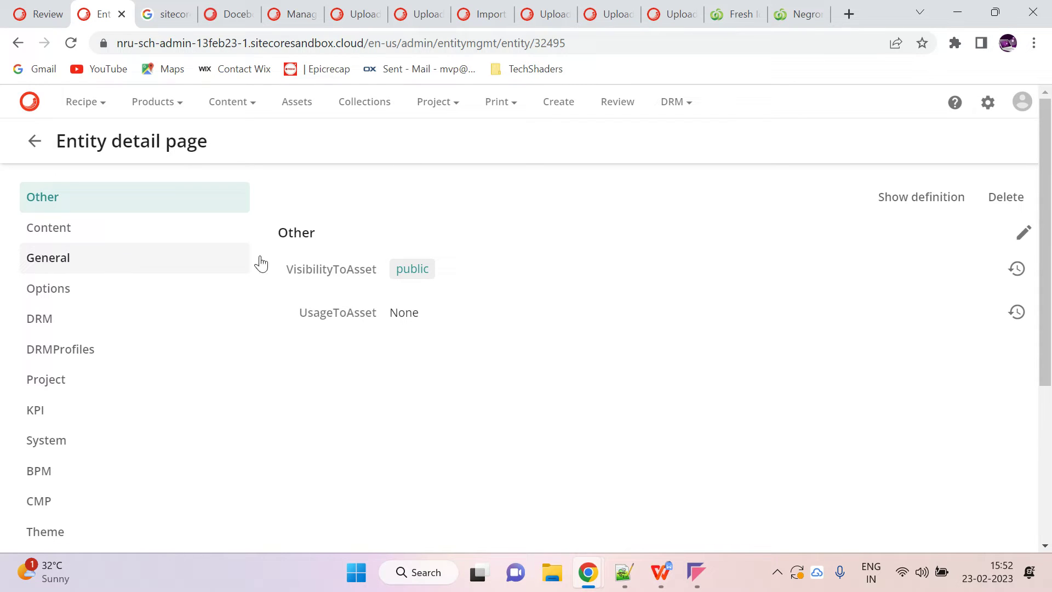
left_click(69, 275)
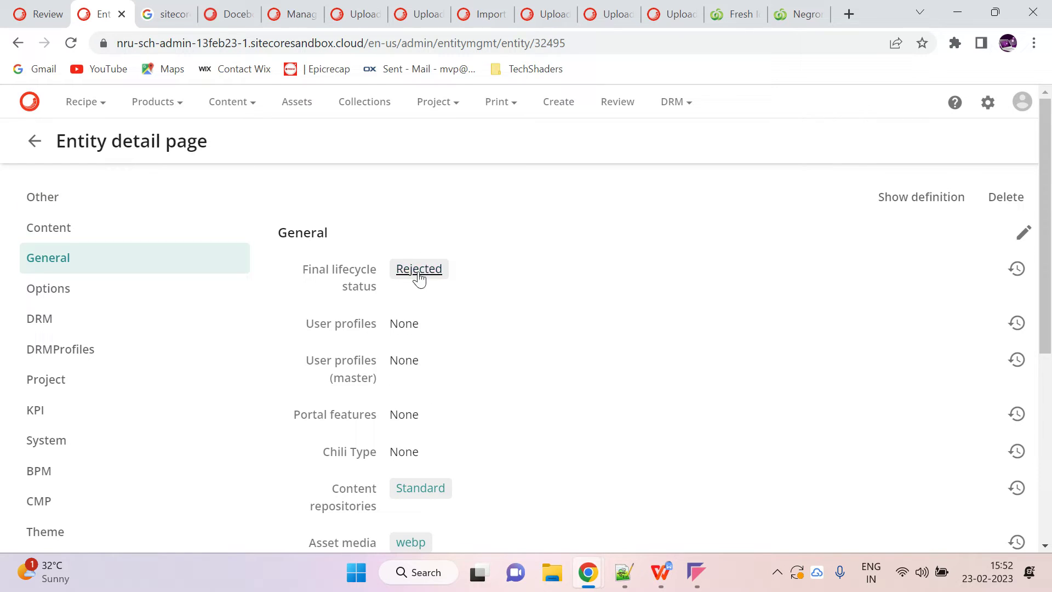
Step: Open the 2303-plums-and-yoghurt asset from the Review page and duplicate the browser tab holding the entity detail page
left_click(22, 15)
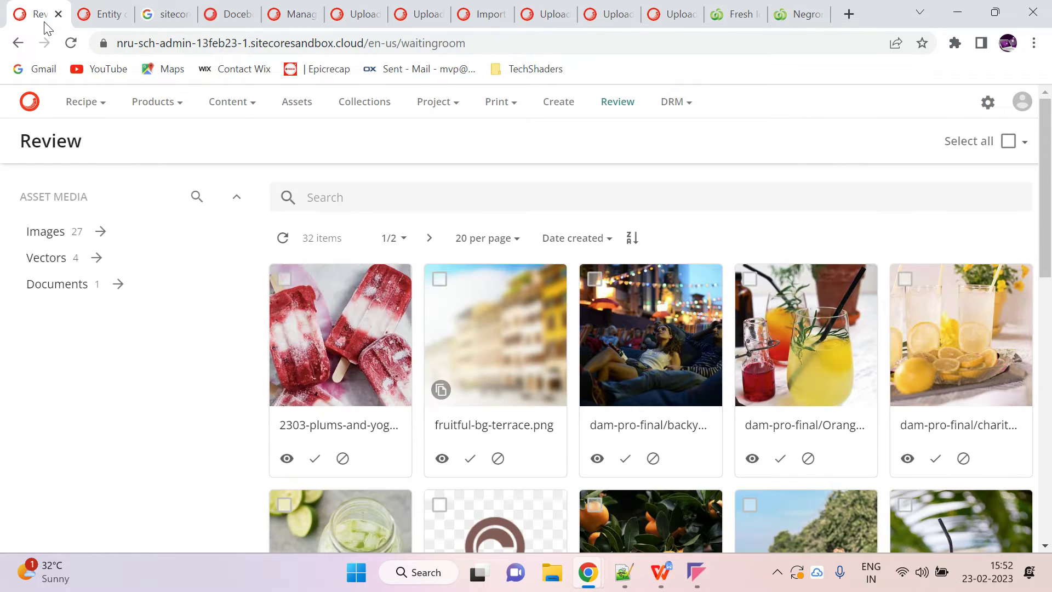
left_click(342, 357)
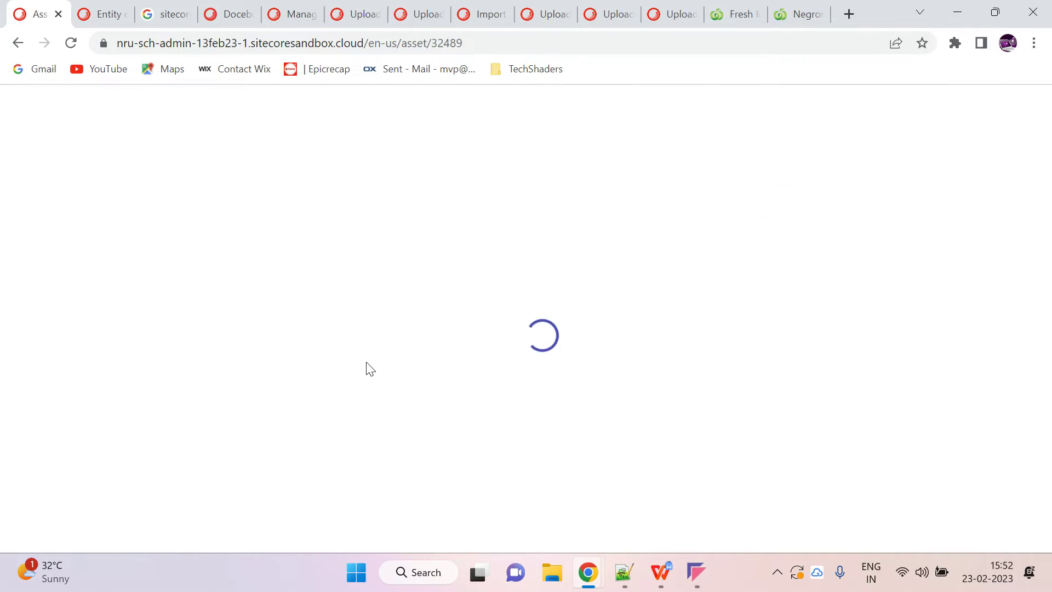
left_click(96, 14)
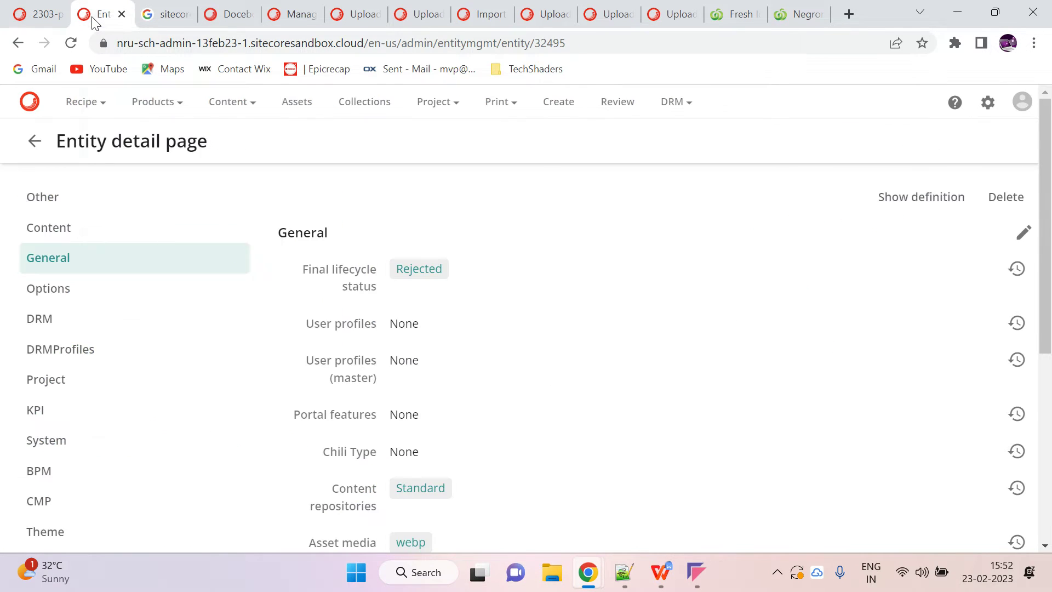
right_click(86, 15)
left_click(136, 122)
left_click(39, 8)
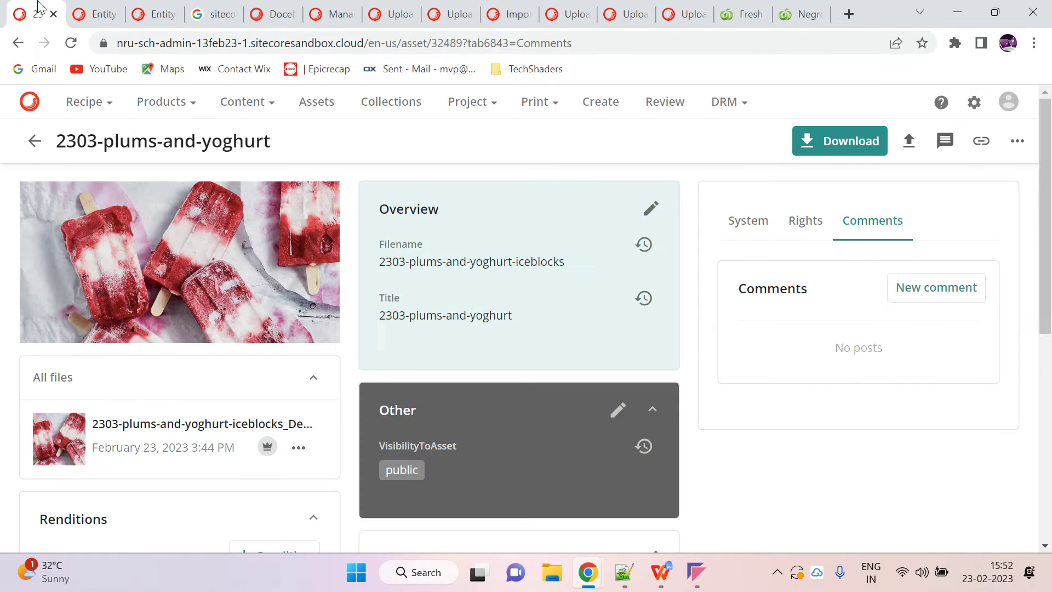
Step: Try to approve the 2303-plums-and-yoghurt asset
left_click(1016, 141)
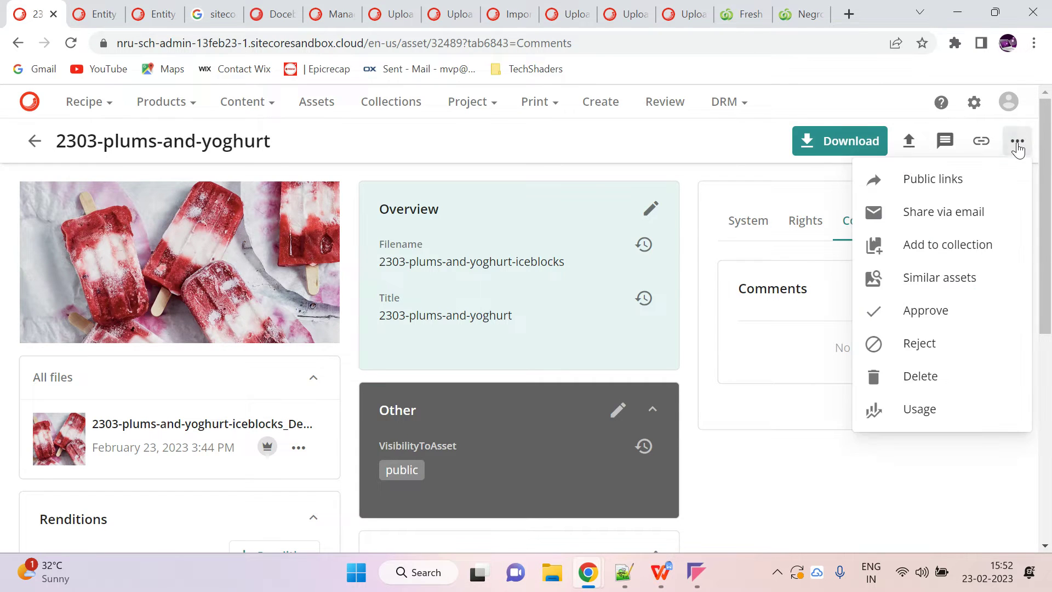
left_click(926, 309)
left_click(573, 360)
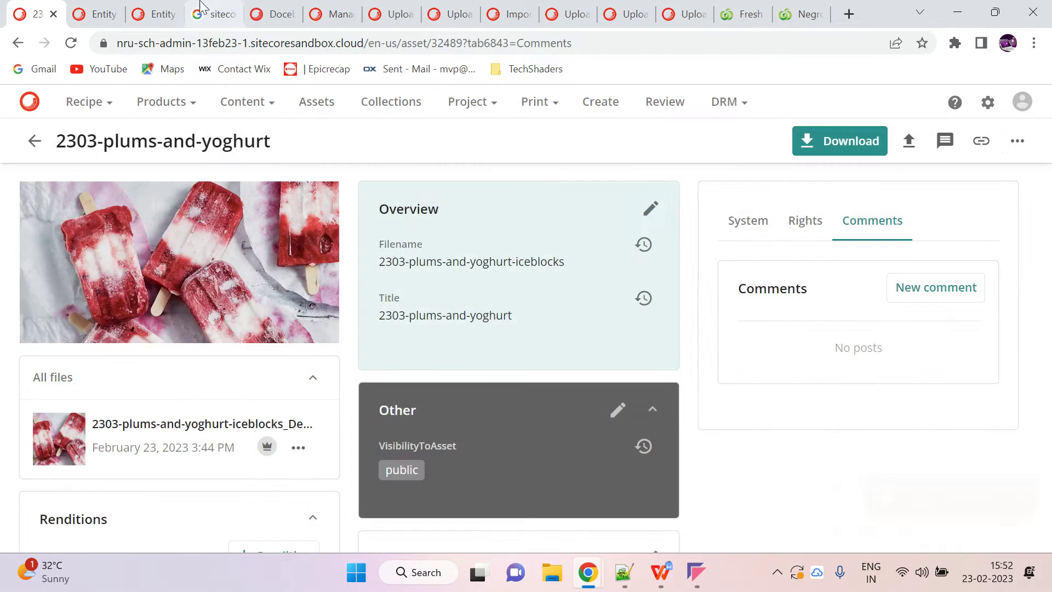
Step: Load entity 32489 in the duplicated entity detail page and check its final lifecycle status in the General properties
left_click(155, 14)
left_click(44, 8)
left_click(154, 14)
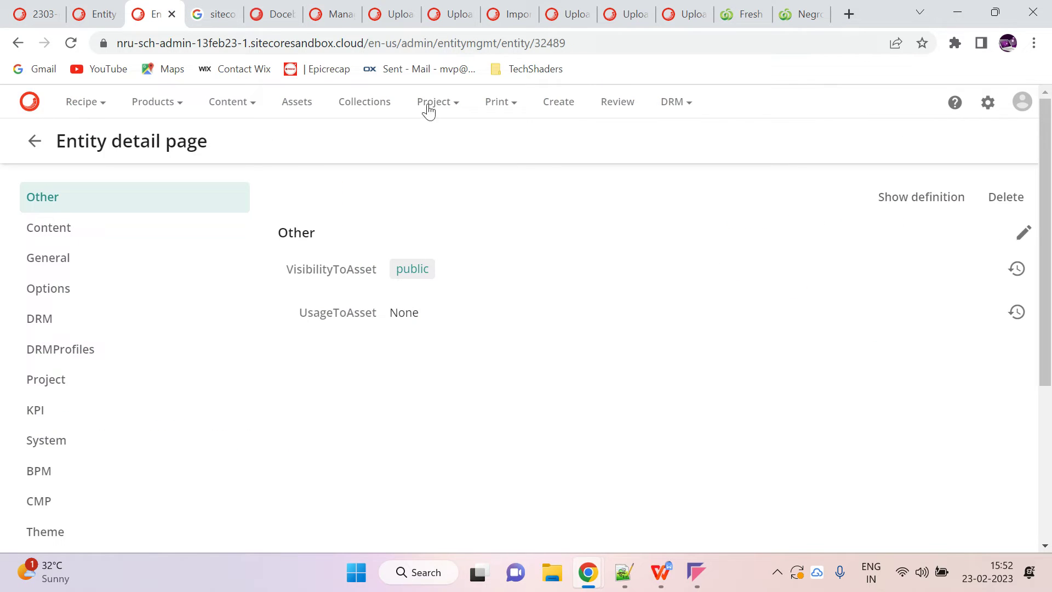
left_click(67, 257)
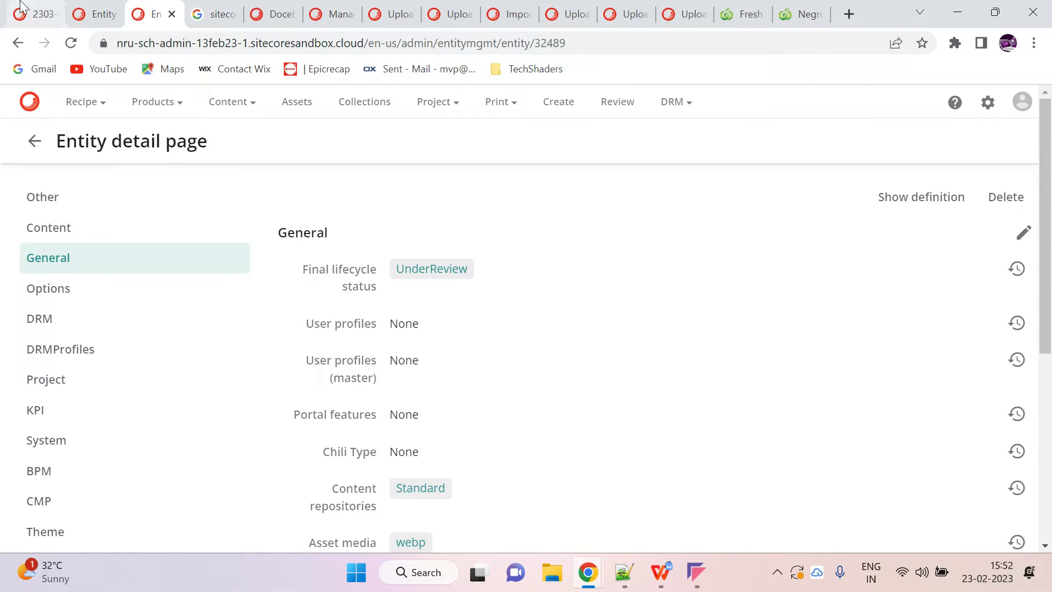
Step: Try again to approve the plums-and-yoghurt asset from its detail page
left_click(45, 8)
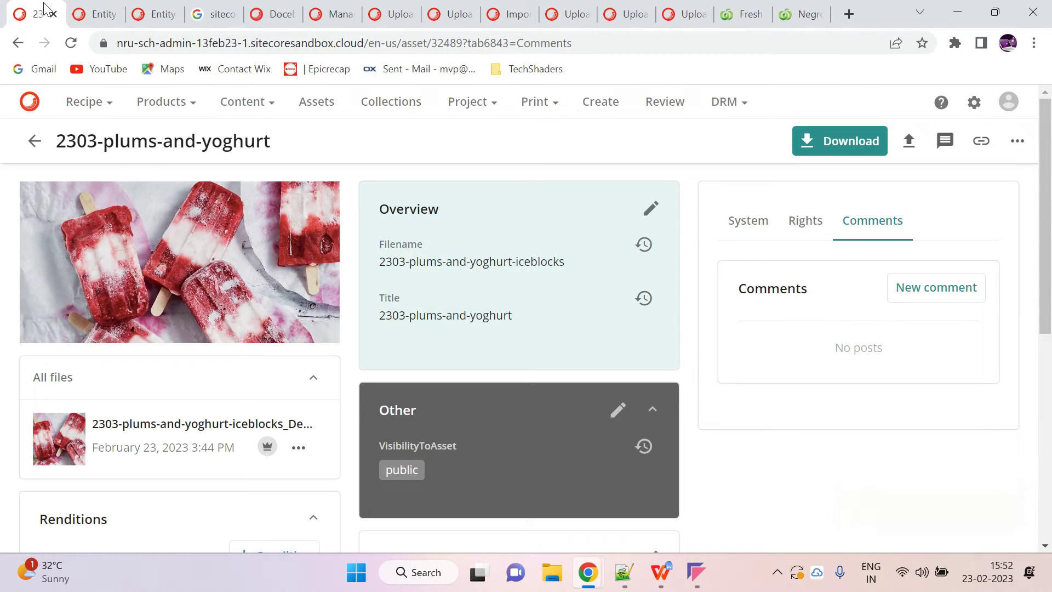
left_click(1017, 140)
left_click(919, 322)
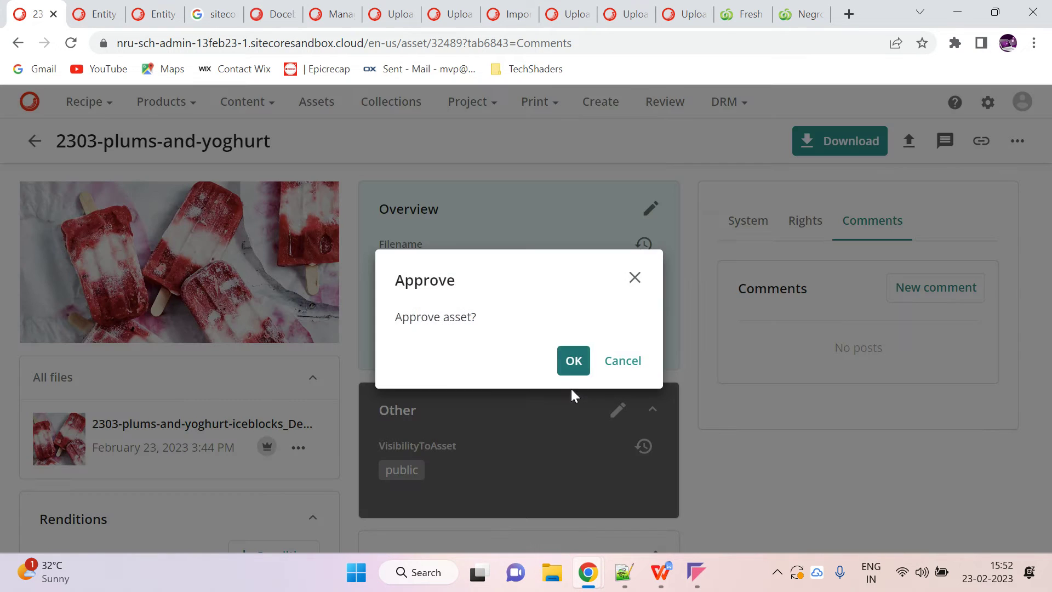
left_click(573, 360)
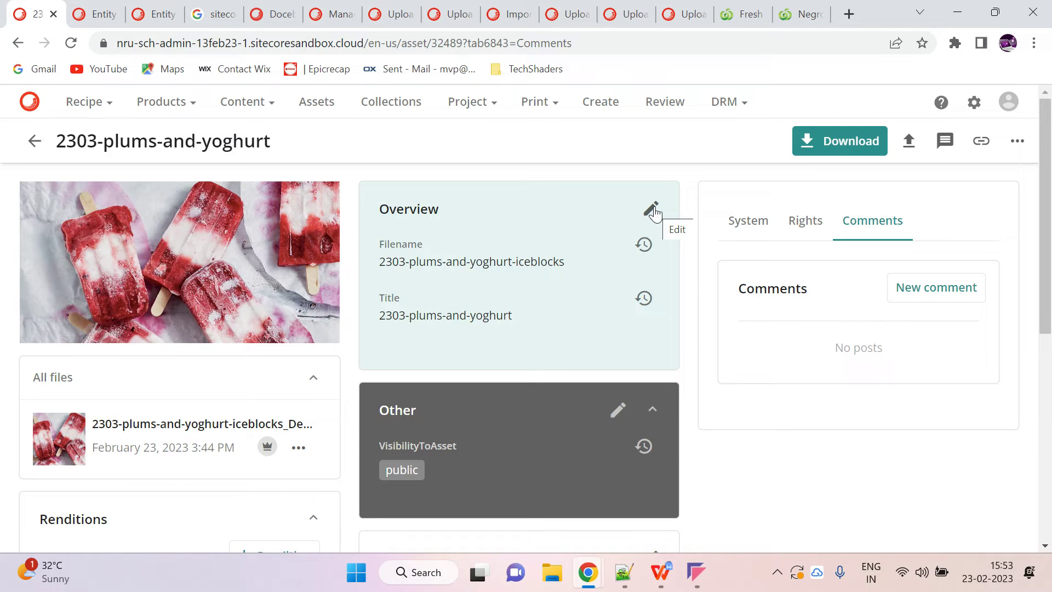
Step: Set the plums-and-yoghurt asset's Type to Composite Asset in its Overview details and save the changes
left_click(652, 211)
scroll(650, 390, "down", 5)
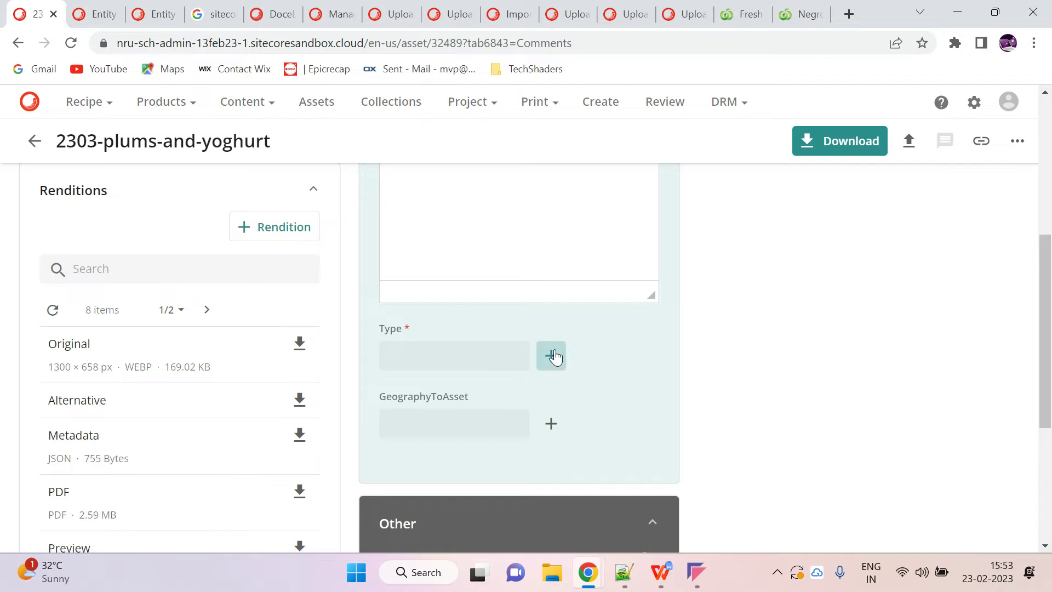
left_click(553, 356)
left_click(354, 323)
left_click(667, 508)
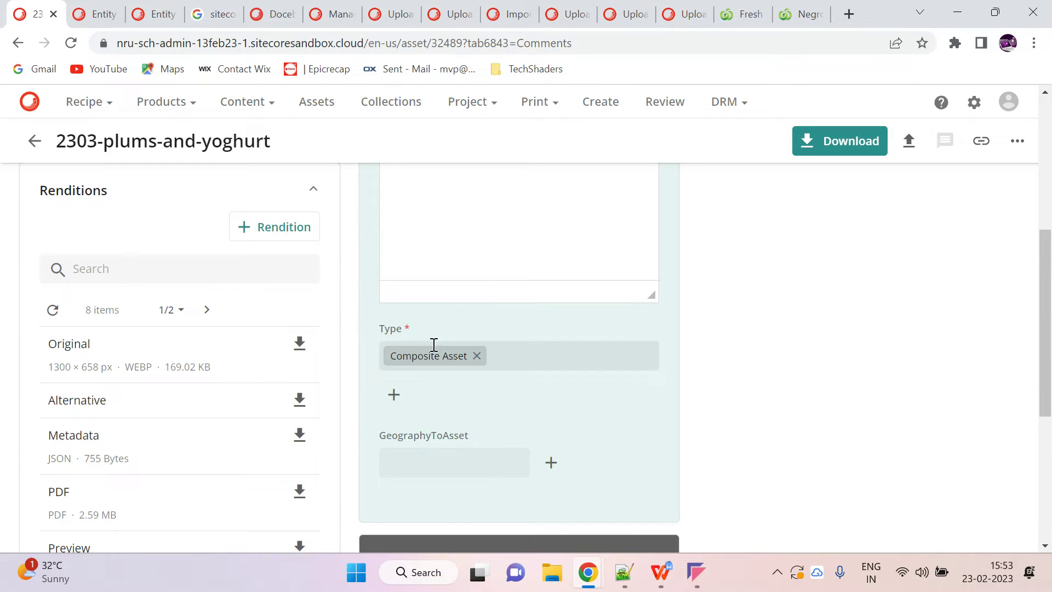
scroll(791, 430, "up", 5)
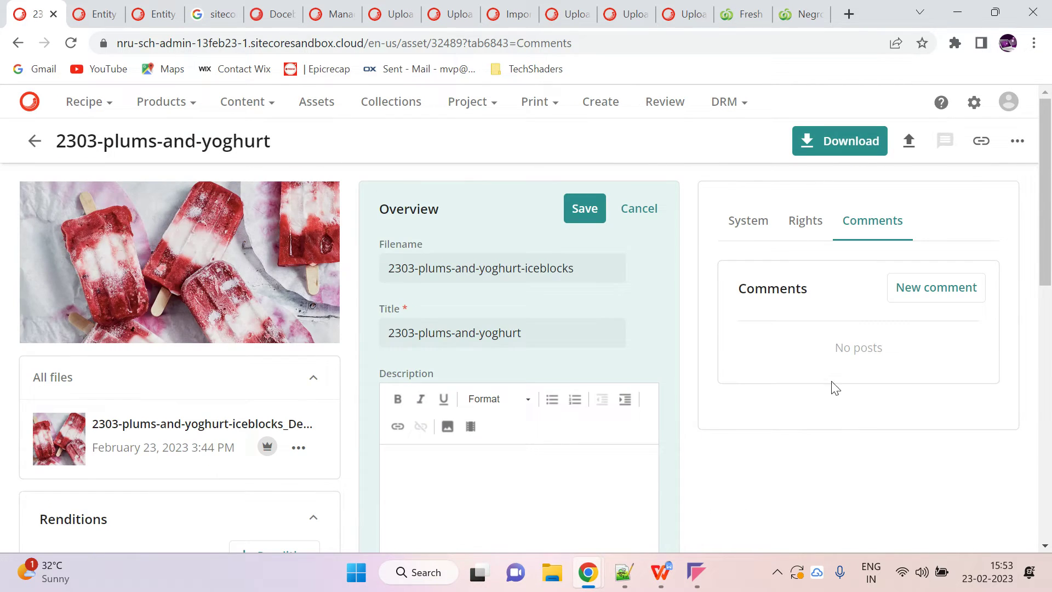
left_click(585, 209)
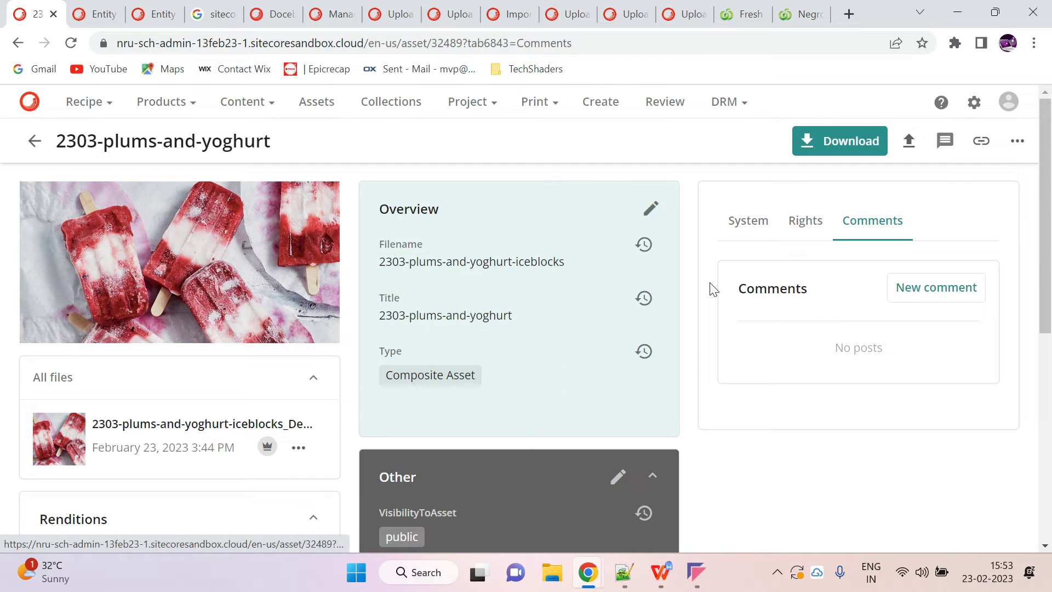
Step: Approve the plums-and-yoghurt asset and confirm the approval
left_click(1017, 141)
left_click(879, 303)
left_click(570, 361)
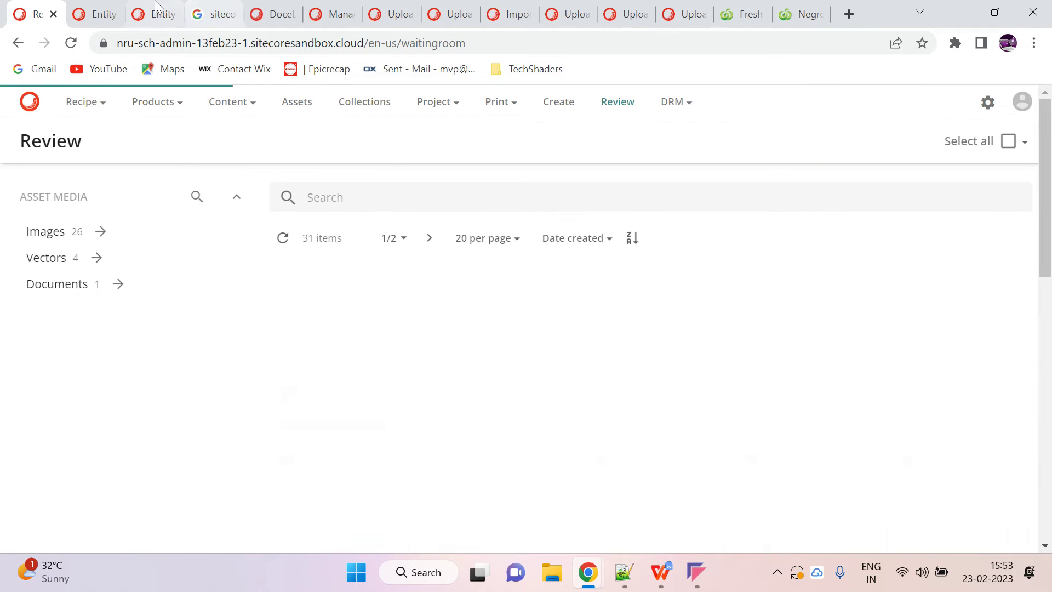
Step: Reload the plums-and-yoghurt entity detail page and check the final lifecycle status in its General properties
left_click(155, 14)
left_click(71, 44)
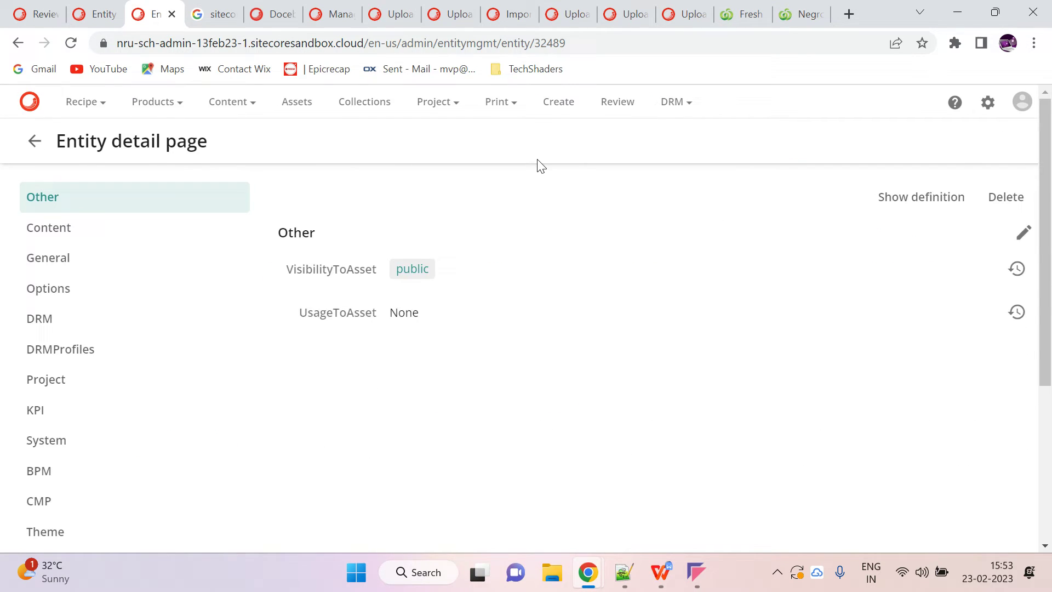
left_click(76, 261)
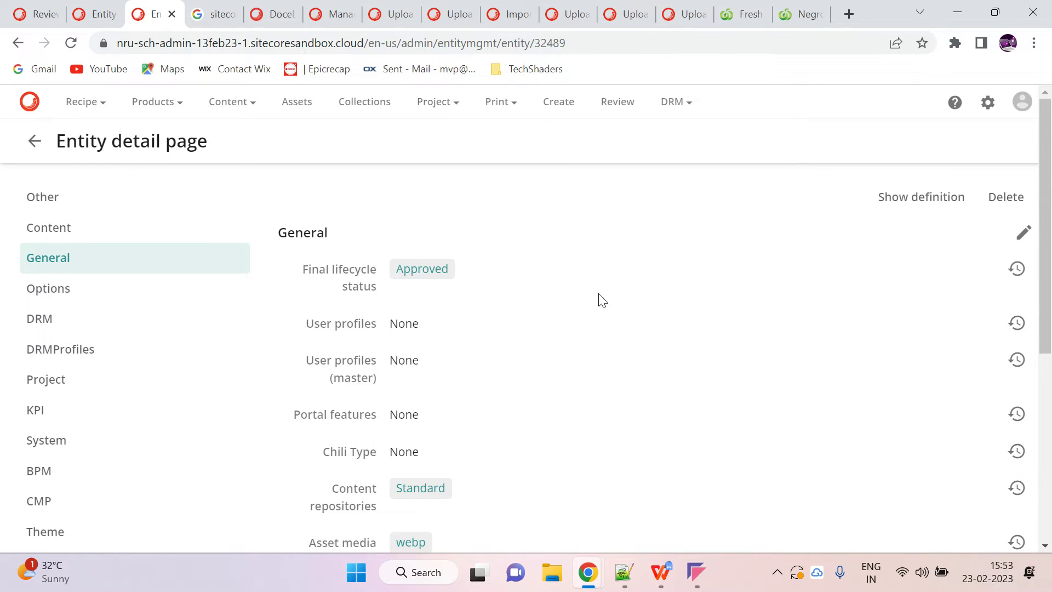
Step: Browse the Assets page through to the end of its second results page to find the plums-and-yoghurt asset
left_click(18, 6)
left_click(297, 104)
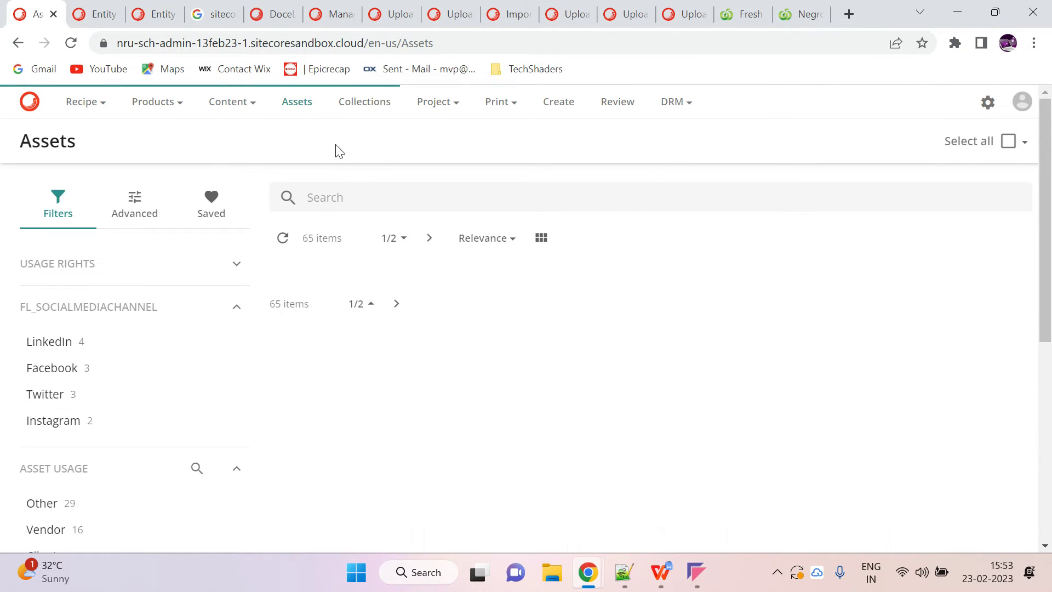
scroll(647, 283, "down", 20)
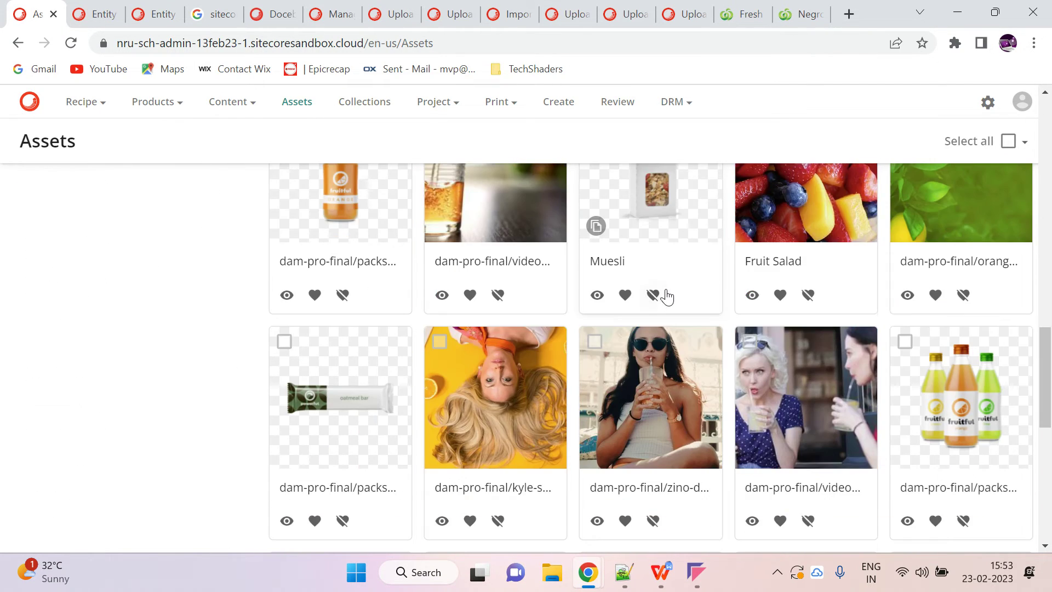
scroll(485, 470, "down", 2)
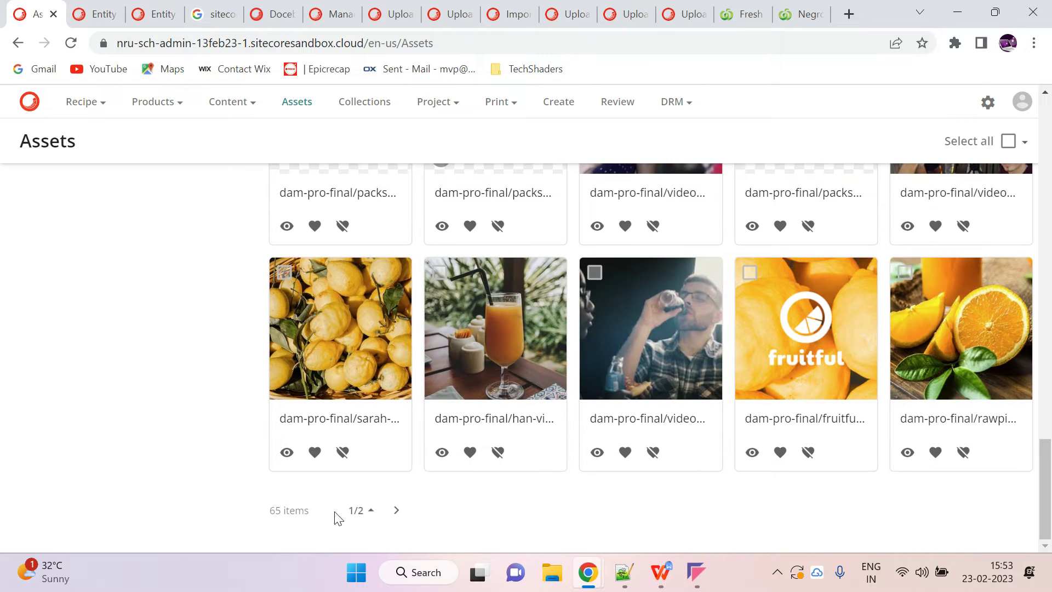
left_click(394, 511)
scroll(601, 406, "down", 12)
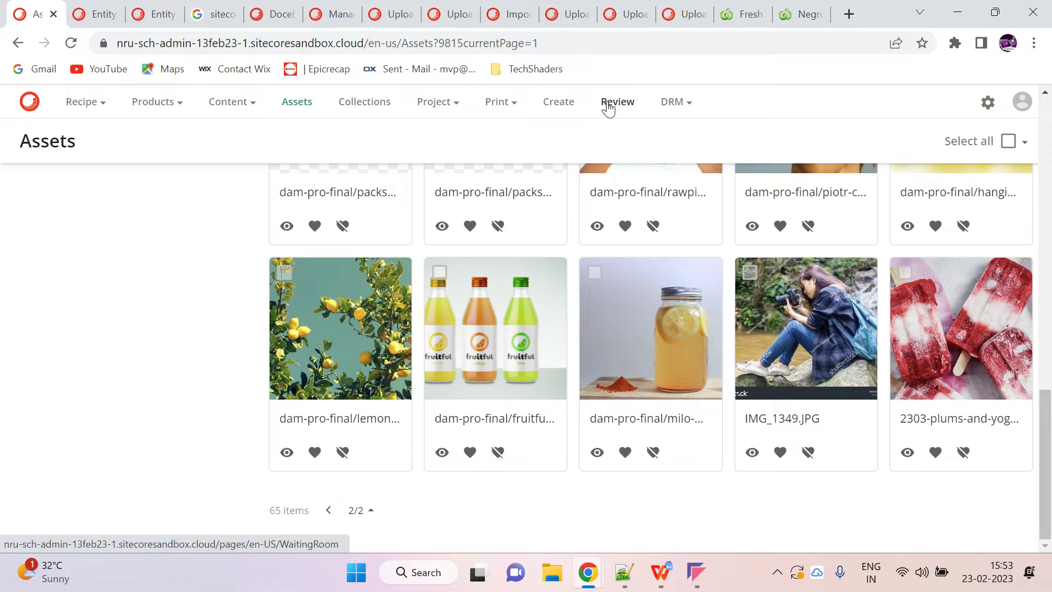
Step: Open the negroni-orange-cake asset from the Create page and review its System, Rights and Comments details and its reason for rejection
left_click(559, 105)
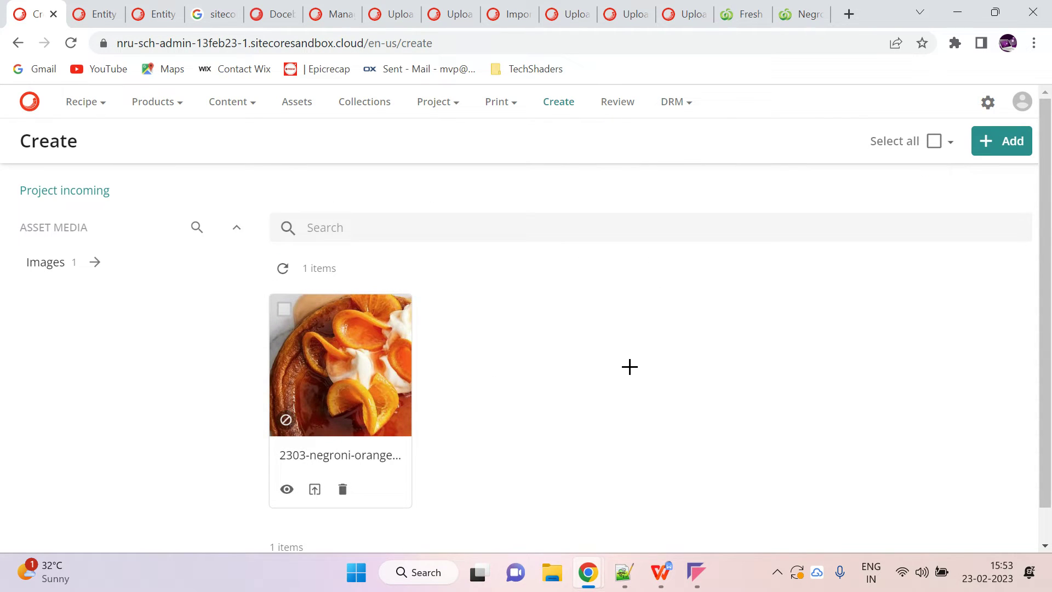
left_click(357, 389)
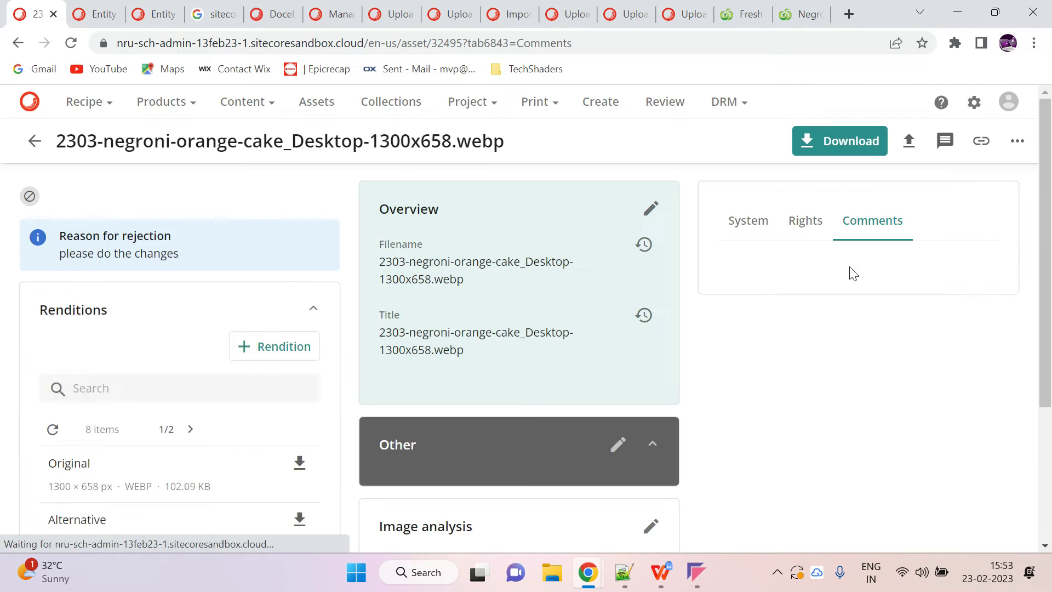
left_click(753, 234)
left_click(807, 227)
left_click(841, 230)
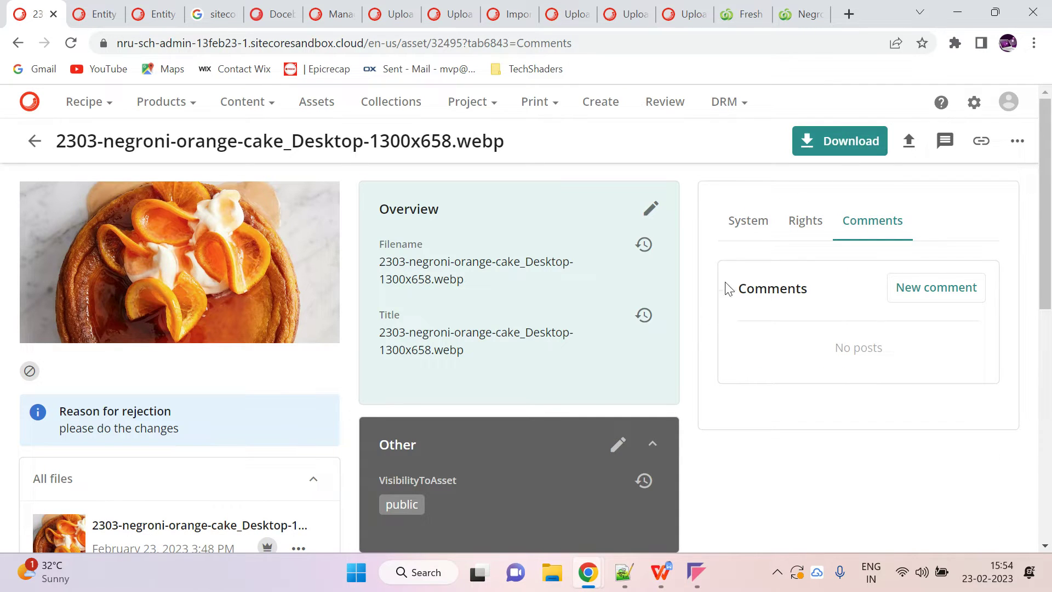
scroll(181, 340, "down", 3)
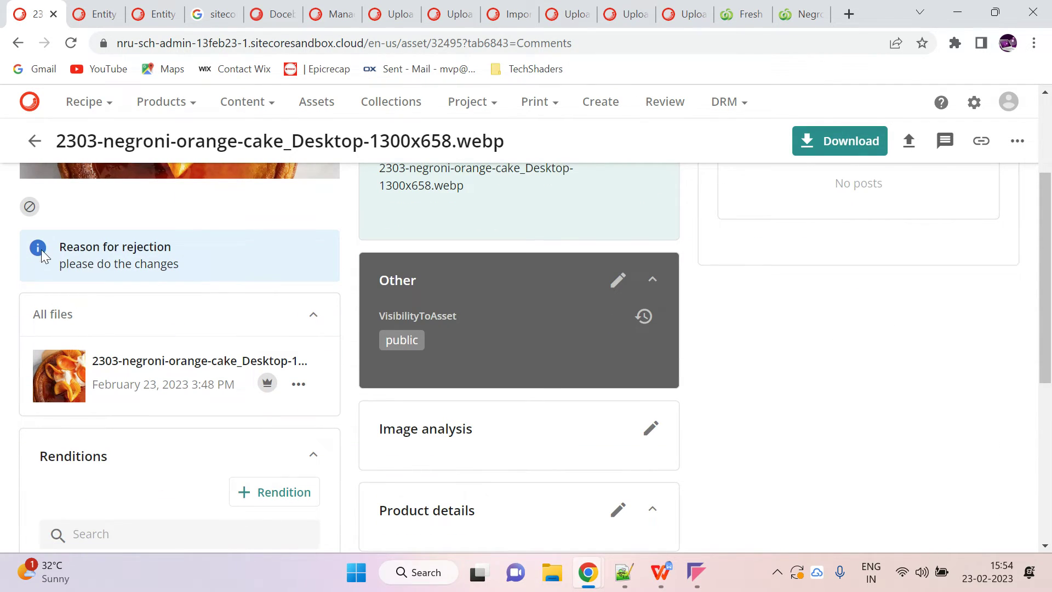
scroll(188, 285, "up", 3)
left_click_drag(62, 417, 225, 414)
left_click(225, 414)
scroll(208, 425, "down", 5)
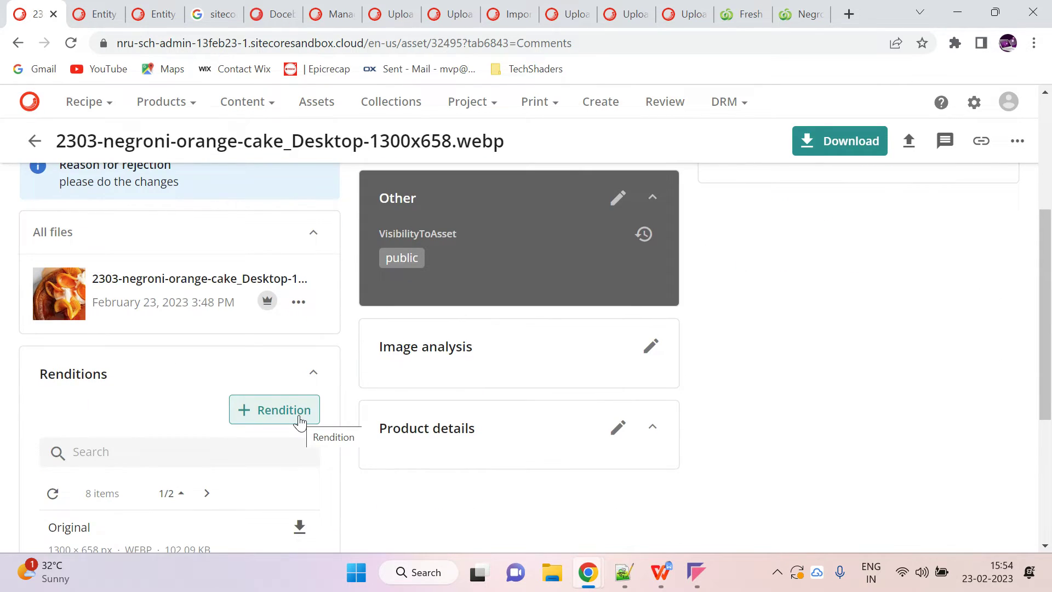
scroll(1032, 222, "up", 5)
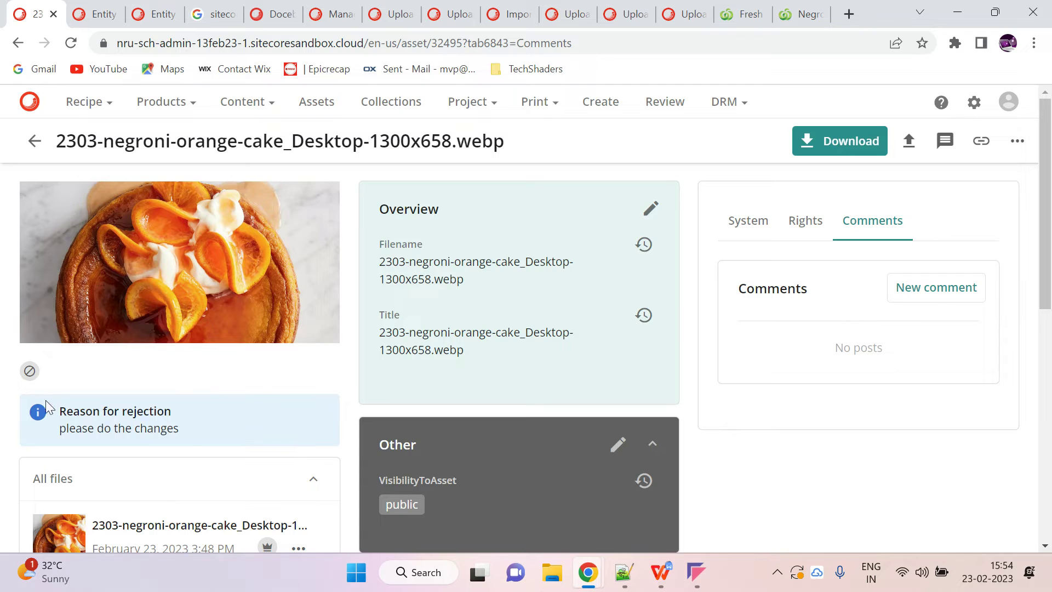
left_click(1013, 142)
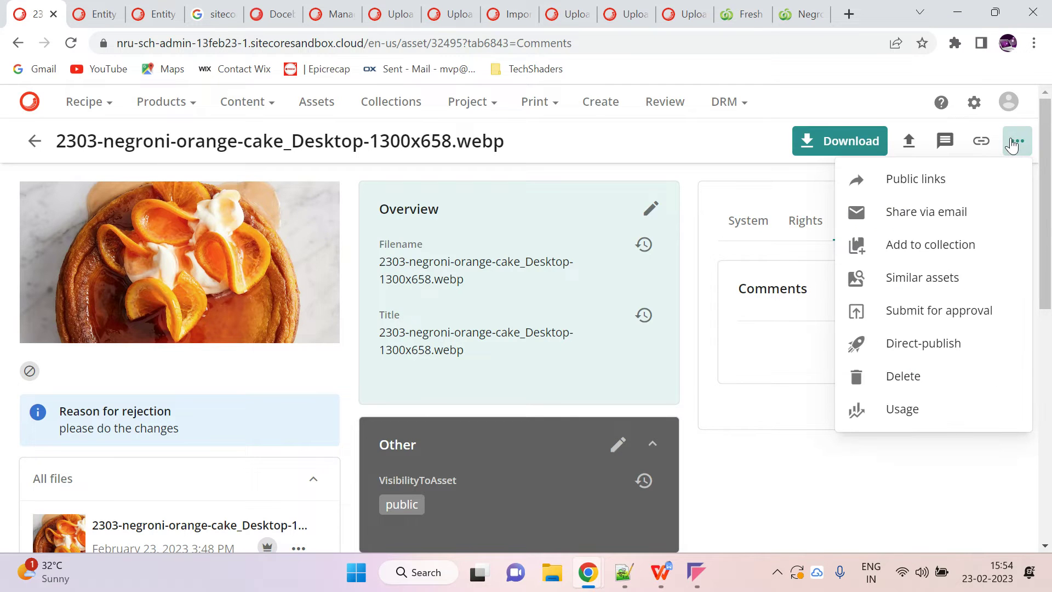
left_click(904, 310)
left_click(628, 362)
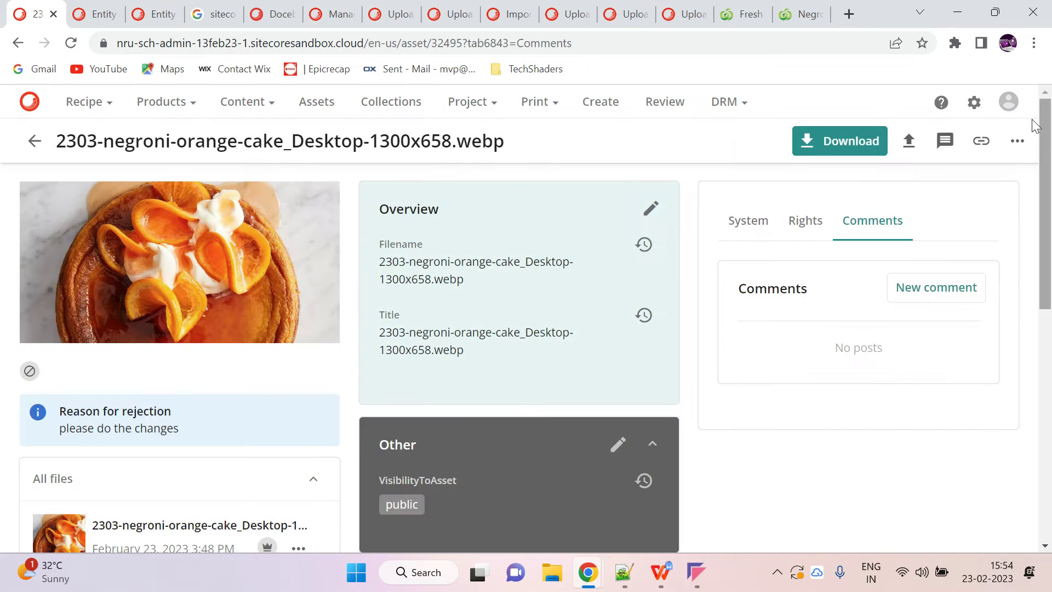
Step: Try to direct-publish the negroni-orange-cake asset and confirm the publication
left_click(1015, 141)
left_click(928, 347)
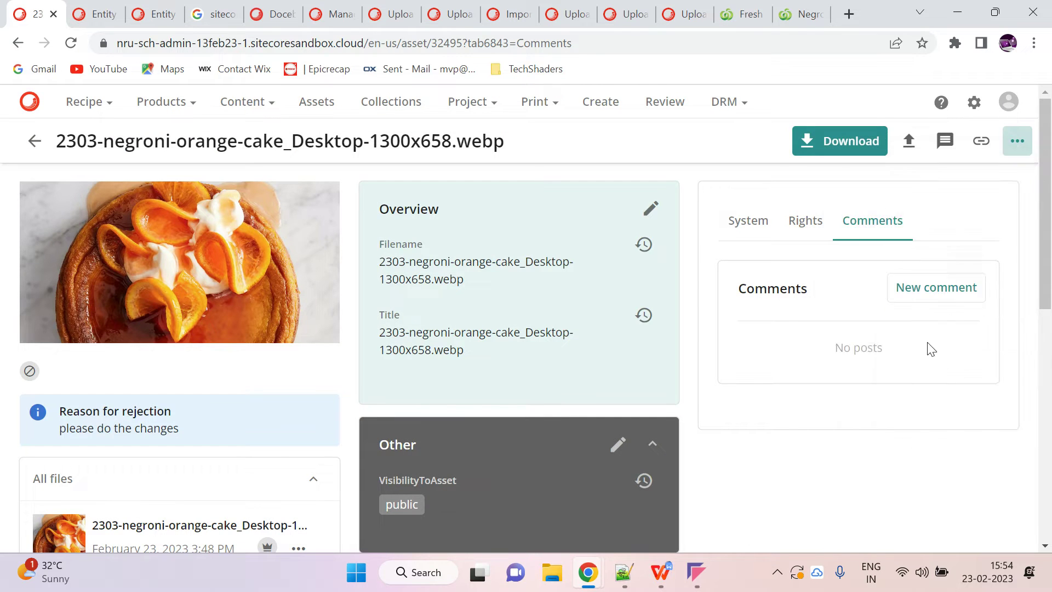
left_click(575, 363)
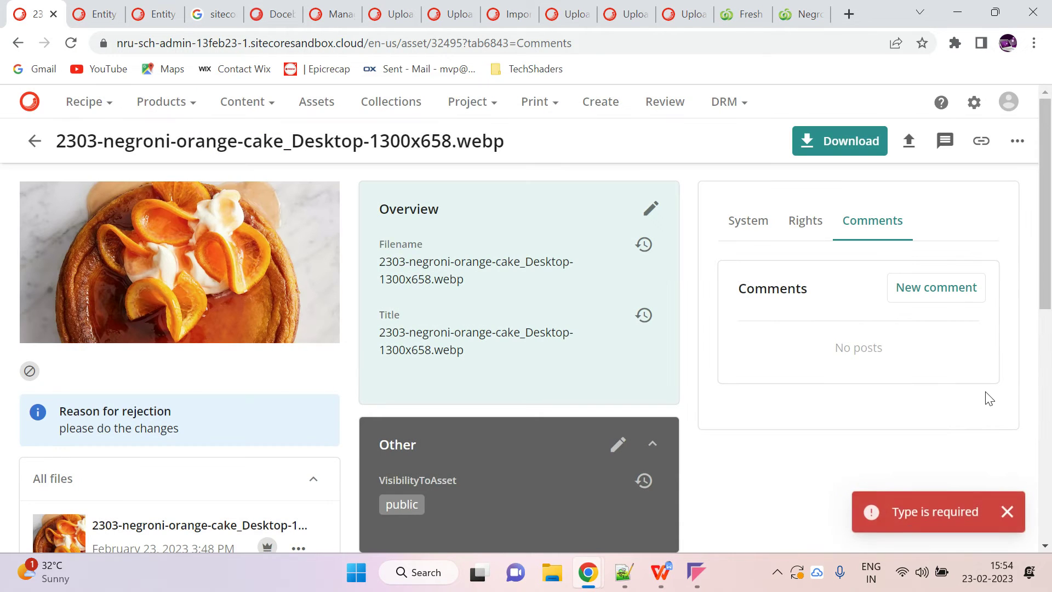
Step: Edit the Overview details of the negroni-orange-cake asset and set its Type to Poster
left_click(652, 209)
scroll(495, 366, "down", 5)
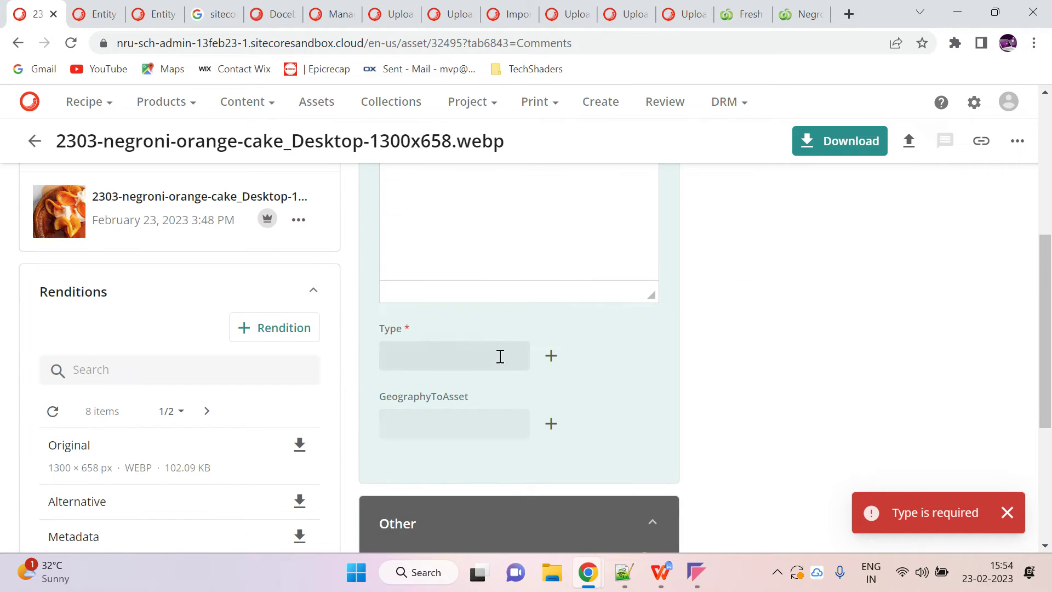
left_click(550, 355)
left_click(353, 350)
left_click(674, 504)
scroll(875, 411, "up", 5)
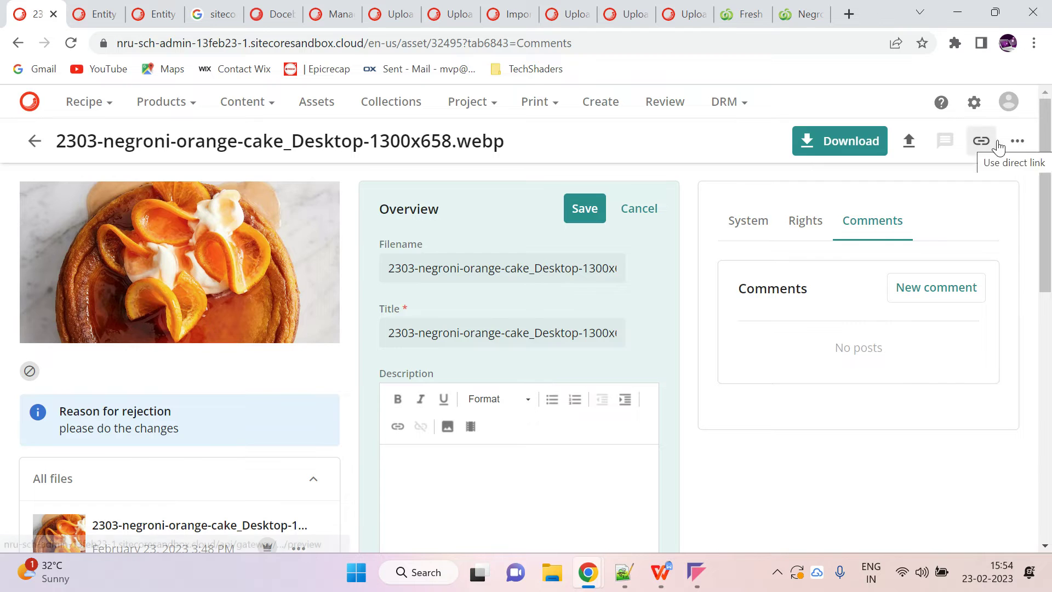
Step: Try direct-publishing the negroni-orange-cake asset again, and save the edited Overview details
left_click(1017, 141)
left_click(924, 343)
left_click(571, 360)
left_click(1007, 511)
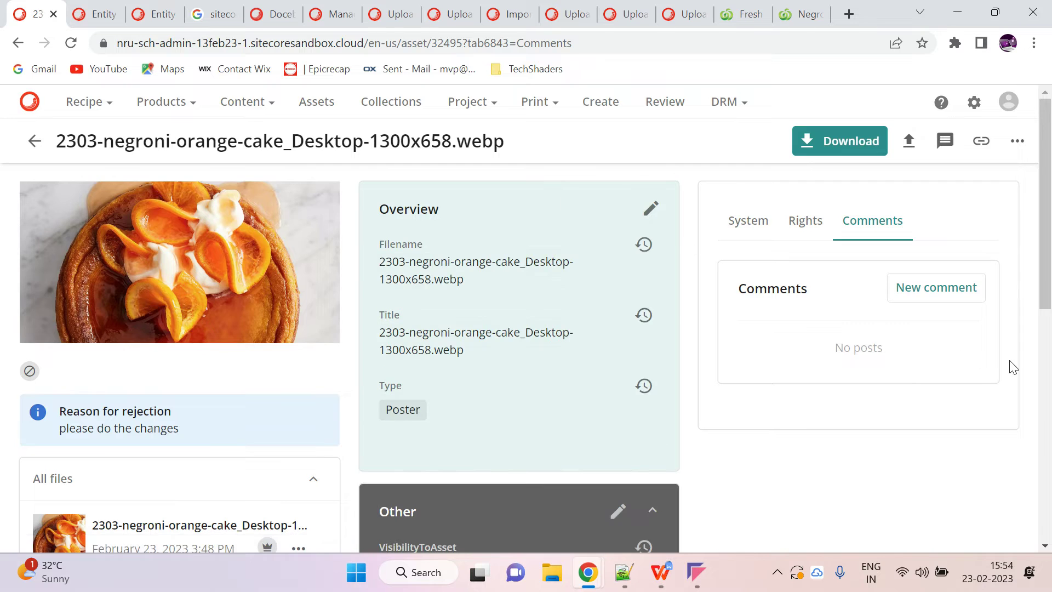
left_click(1017, 141)
left_click(961, 316)
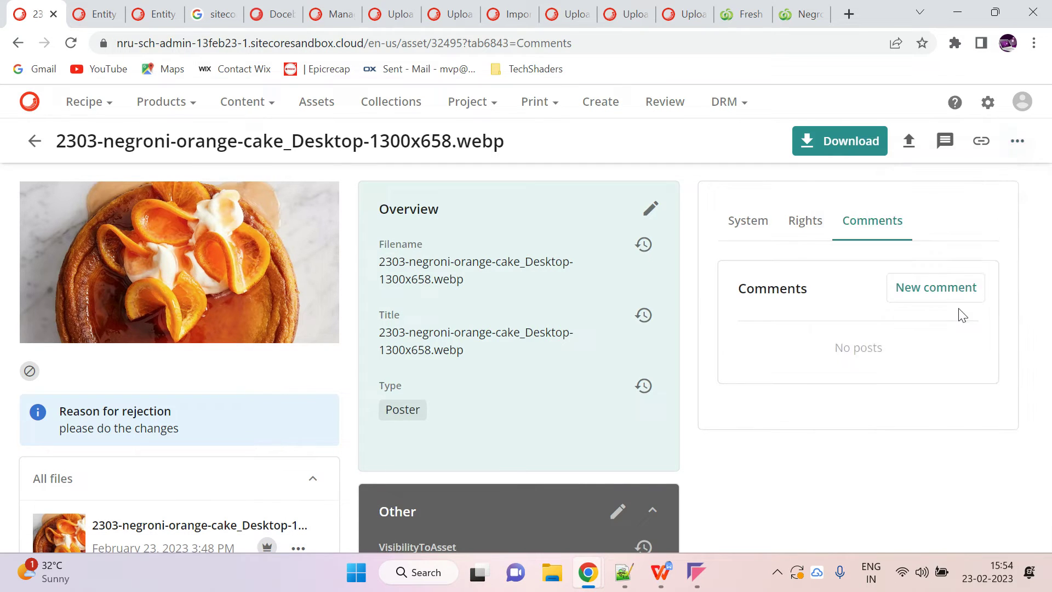
left_click(617, 362)
Step: Direct-publish the negroni-orange-cake asset and confirm the publication
left_click(1019, 143)
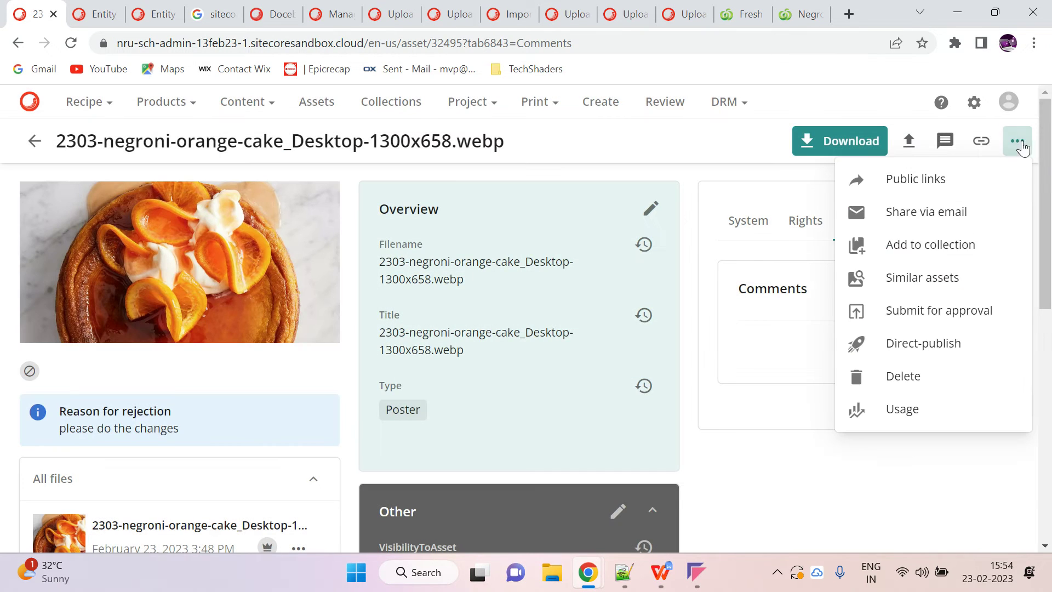
left_click(938, 344)
left_click(573, 359)
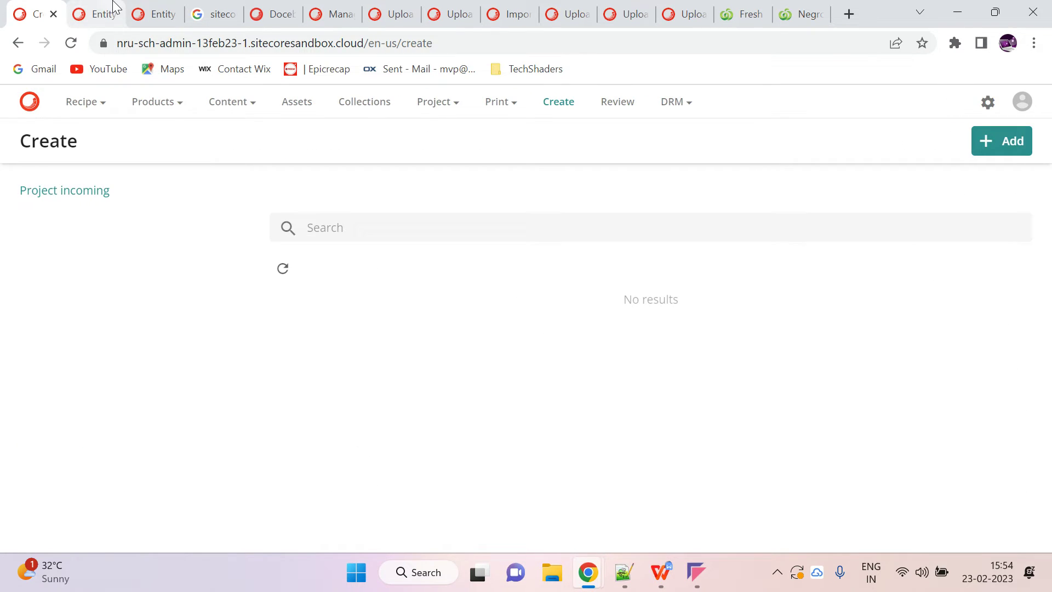
Step: Reload the negroni-orange-cake entity detail page and check the final lifecycle status in its General properties against the Create page
left_click(112, 5)
left_click(70, 43)
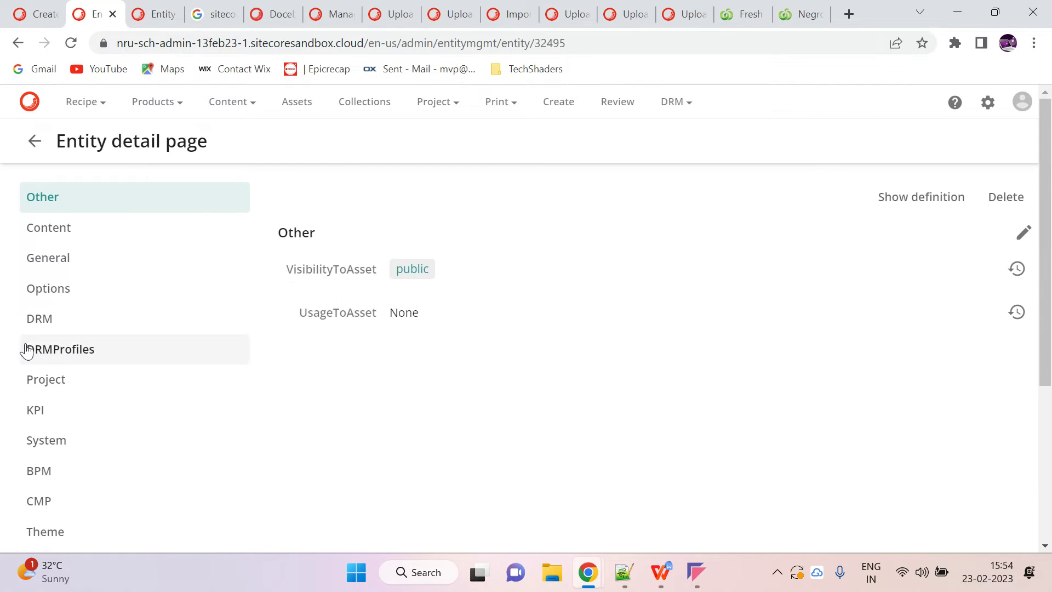
left_click(101, 264)
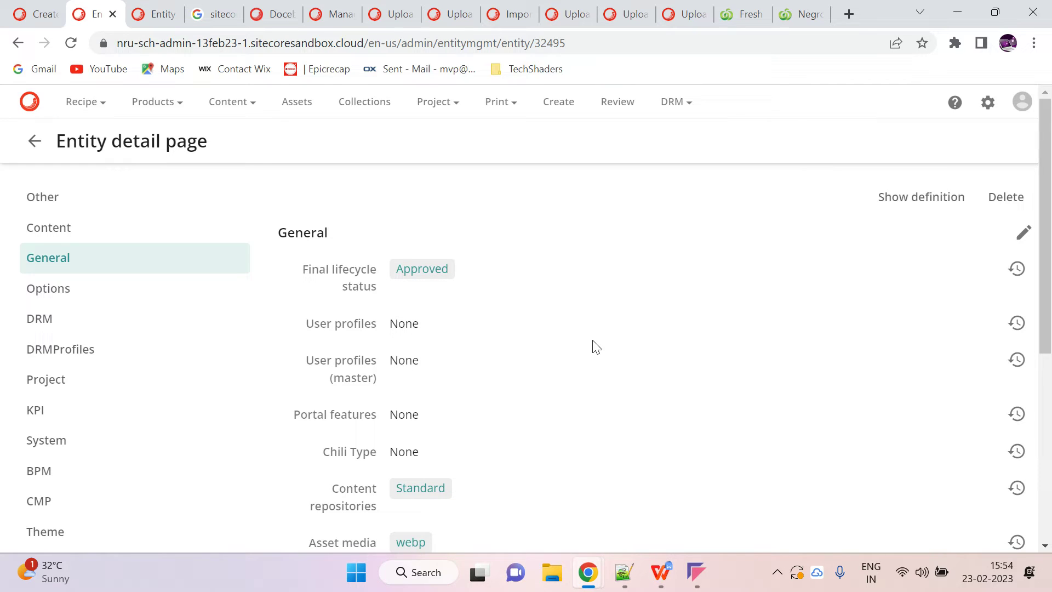
left_click(39, 15)
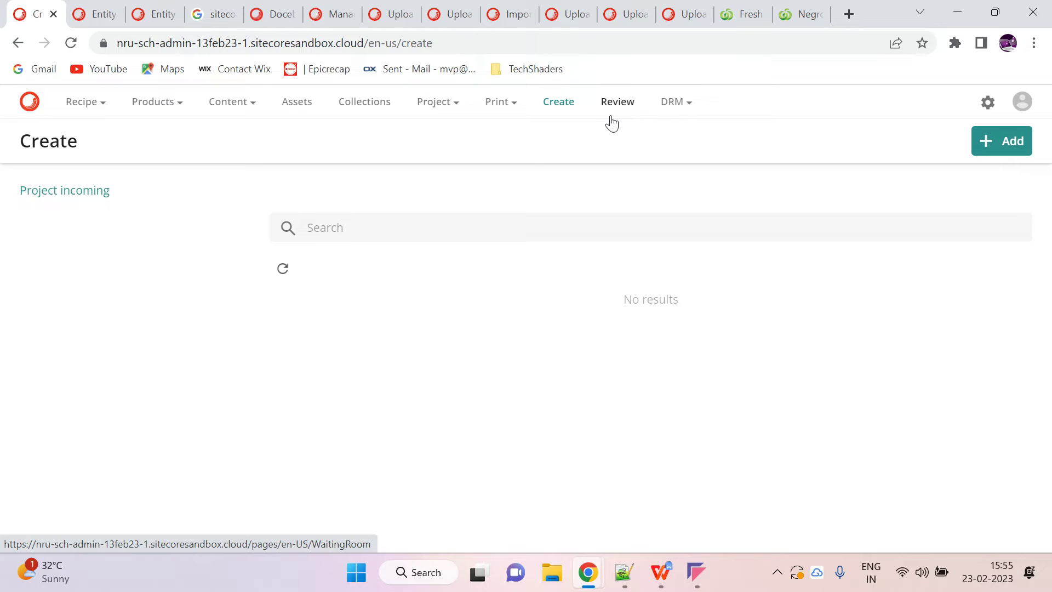
left_click(79, 11)
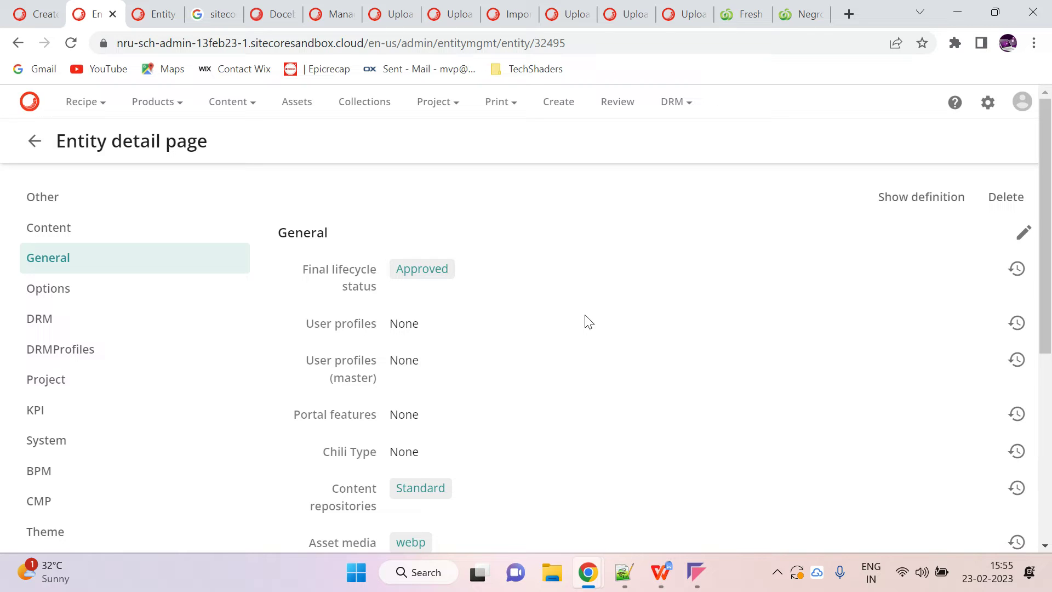
Step: Find the plums-and-yoghurt asset on the second results page of Assets, view its details, and return to the Assets page
left_click(7, 11)
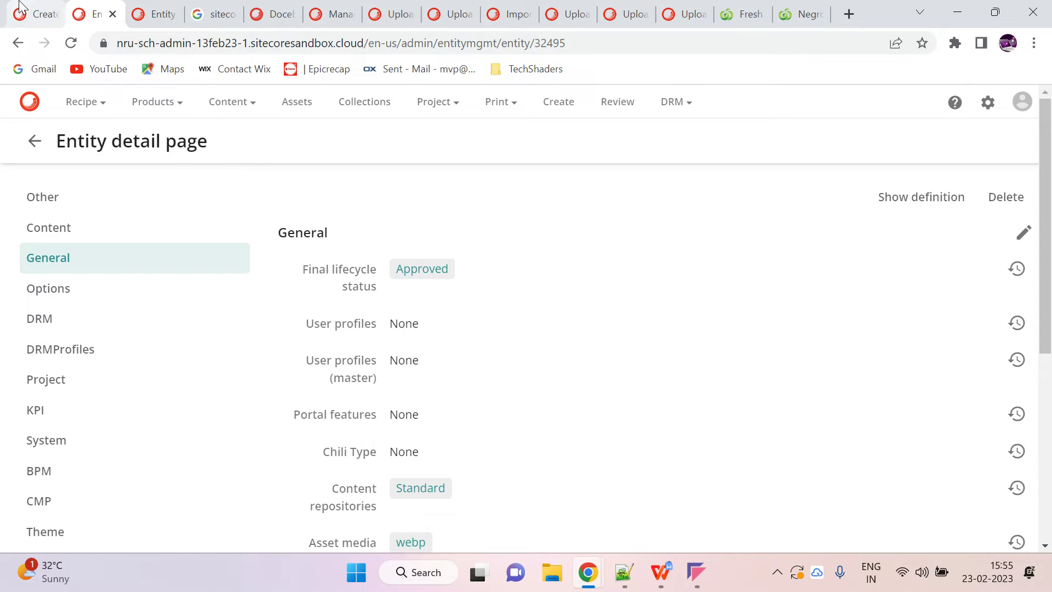
left_click(297, 102)
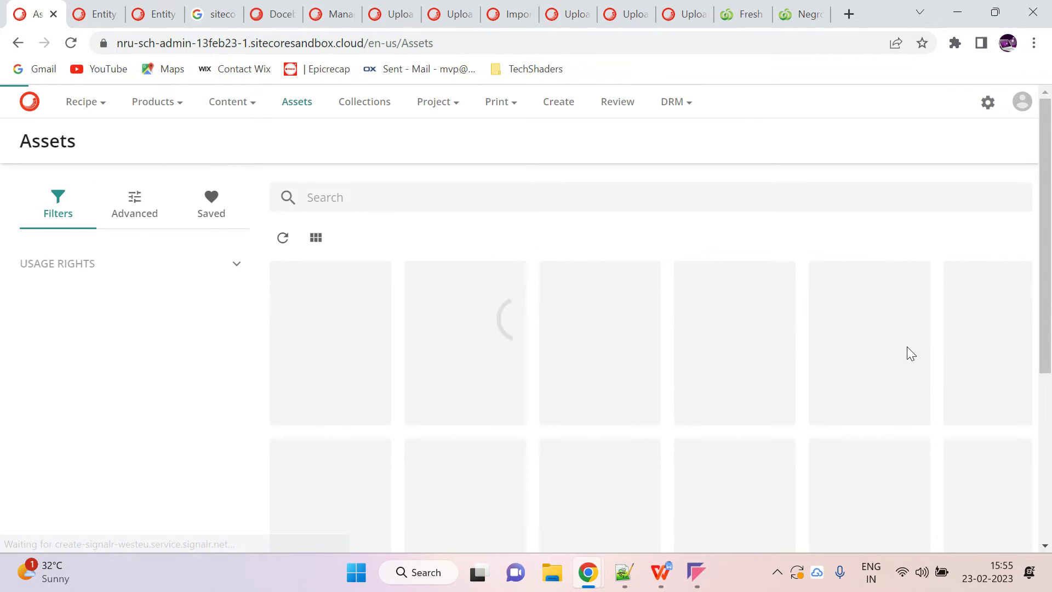
scroll(841, 285, "down", 14)
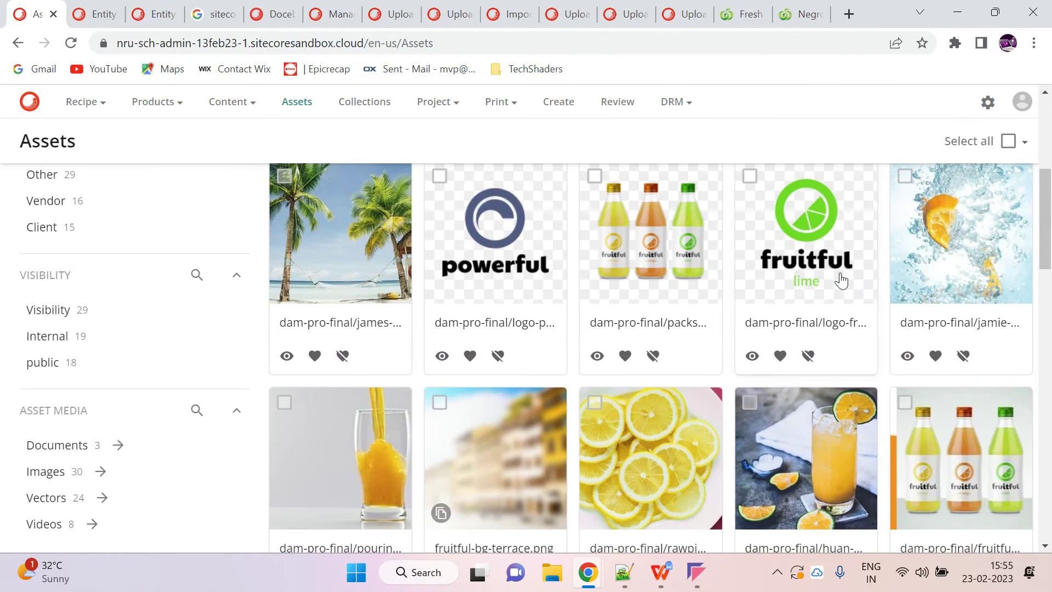
scroll(841, 281, "down", 14)
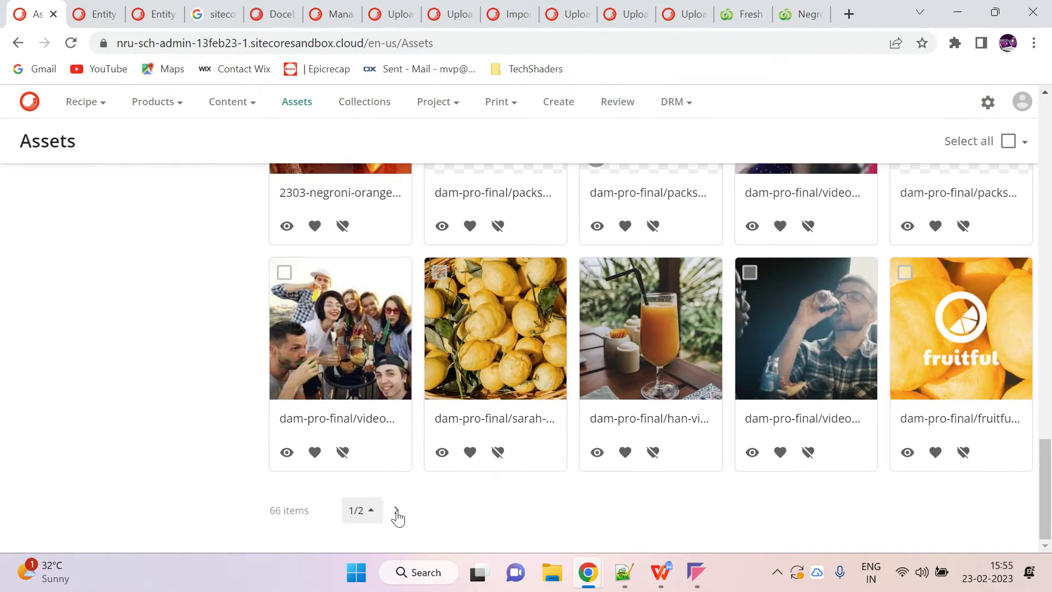
left_click(397, 512)
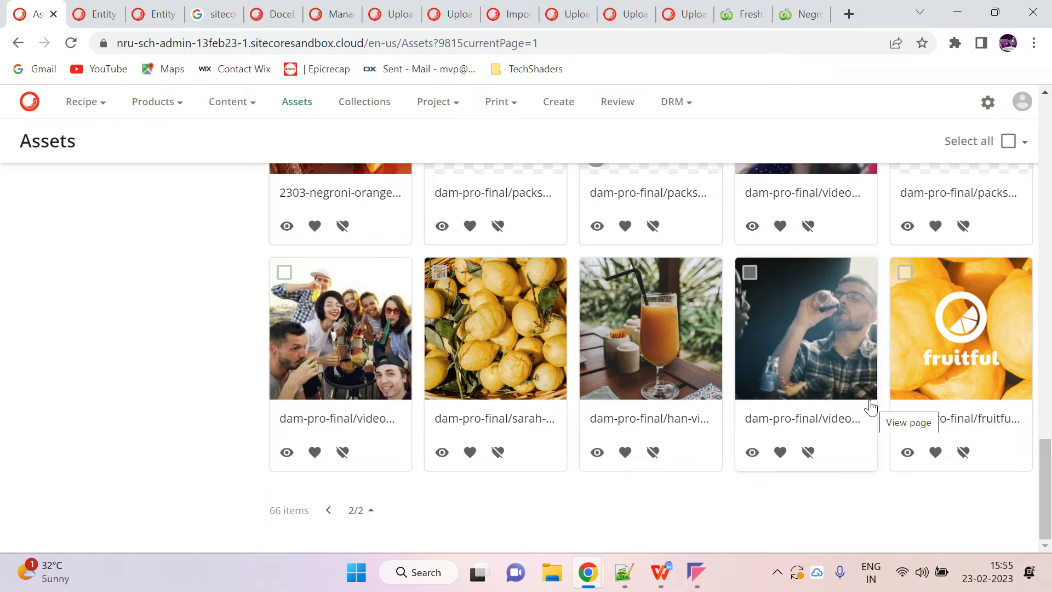
scroll(861, 412, "down", 1)
left_click(373, 326)
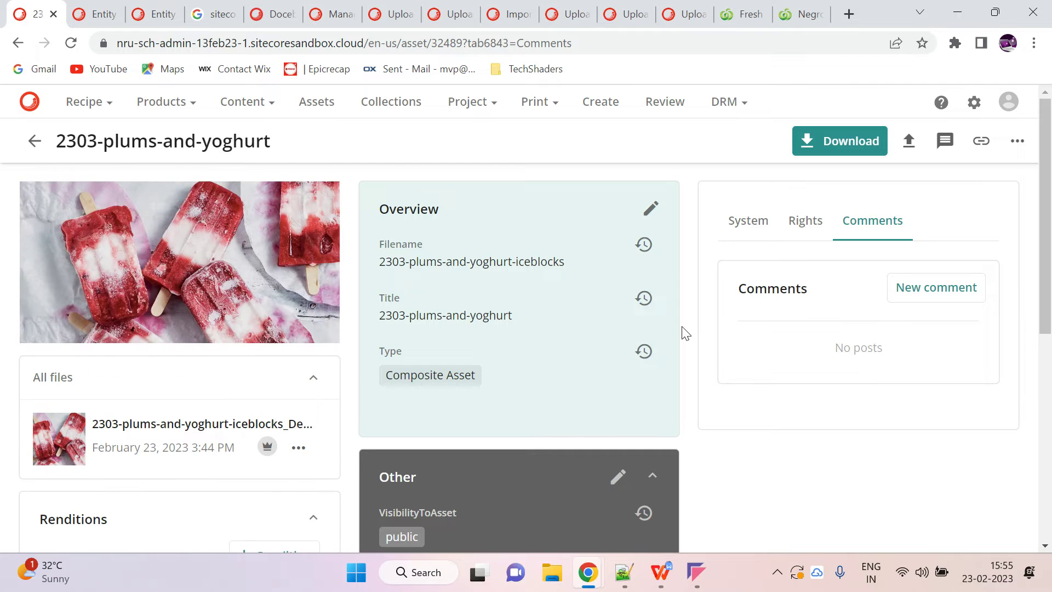
left_click(305, 106)
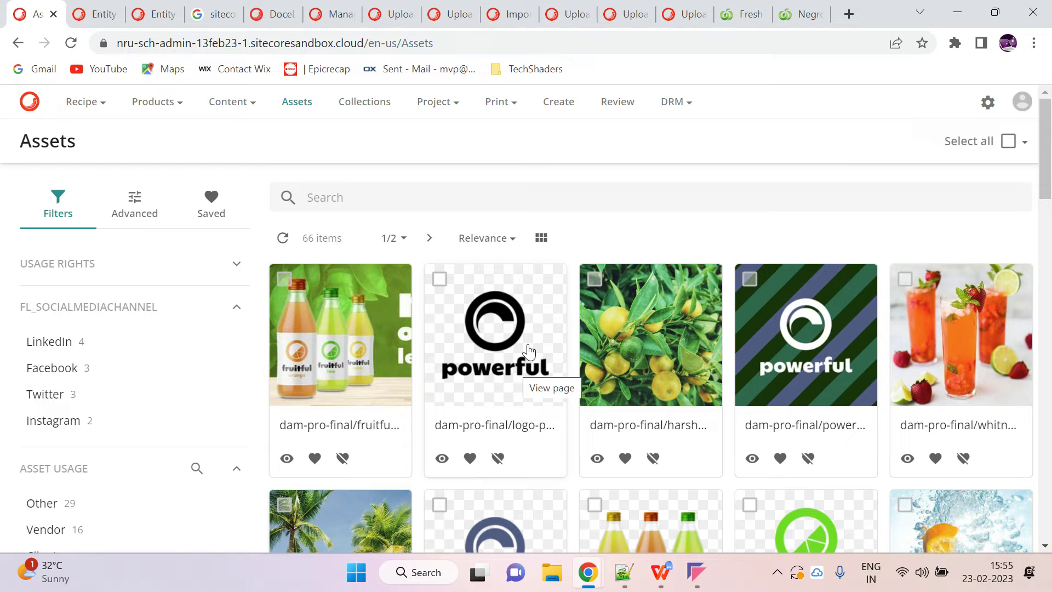
Step: Switch to the Manage digital assets documentation and review its Sitecore DAM overview diagram and list of capabilities
left_click(274, 14)
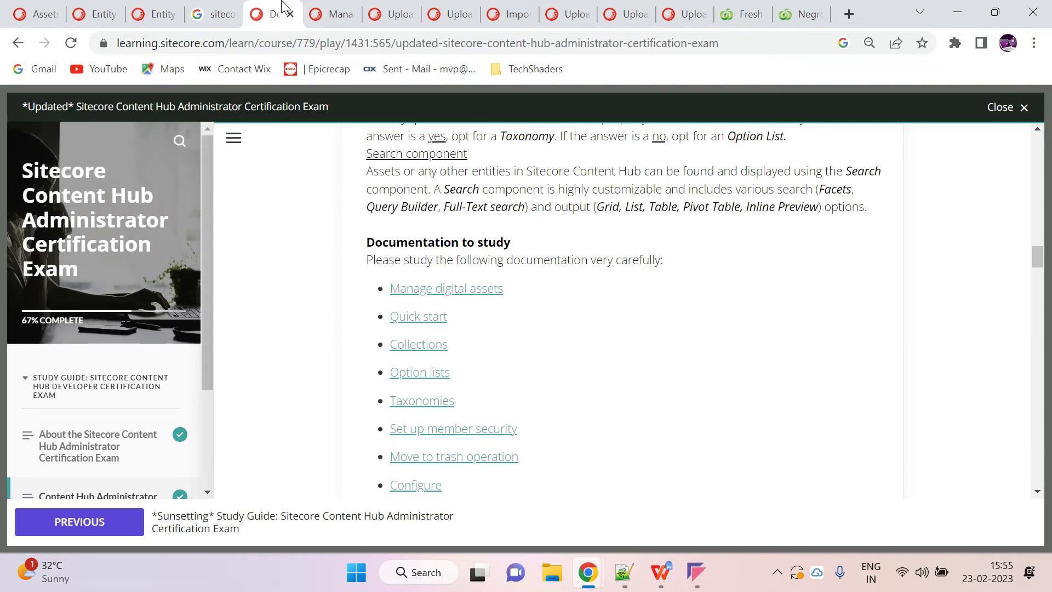
left_click(331, 11)
scroll(634, 251, "down", 5)
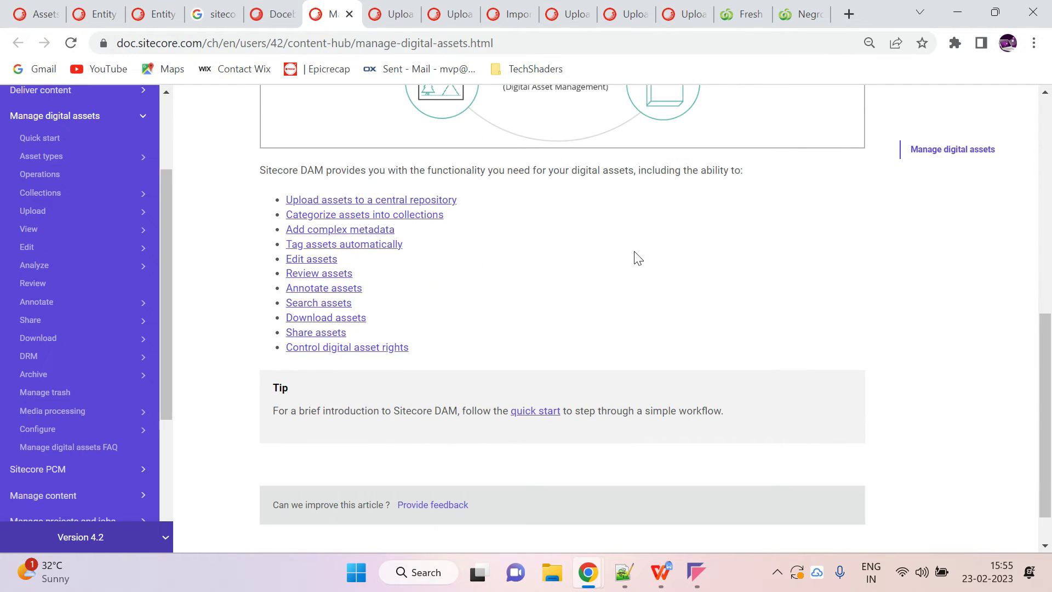
scroll(634, 251, "up", 5)
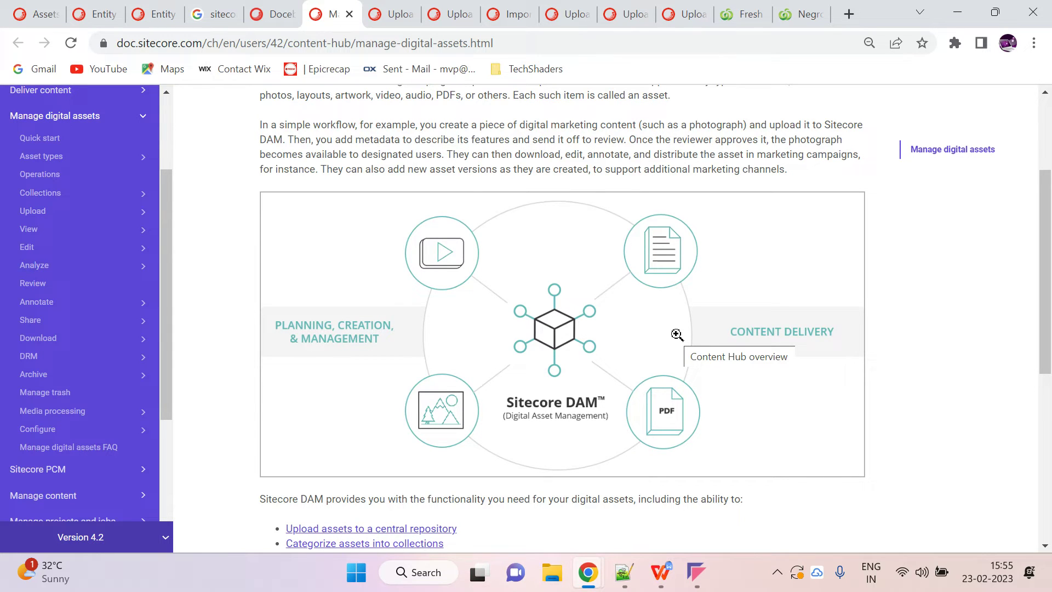
key("ctrl+Tab")
key("ctrl+shift+Tab")
scroll(763, 383, "down", 6)
scroll(763, 383, "up", 4)
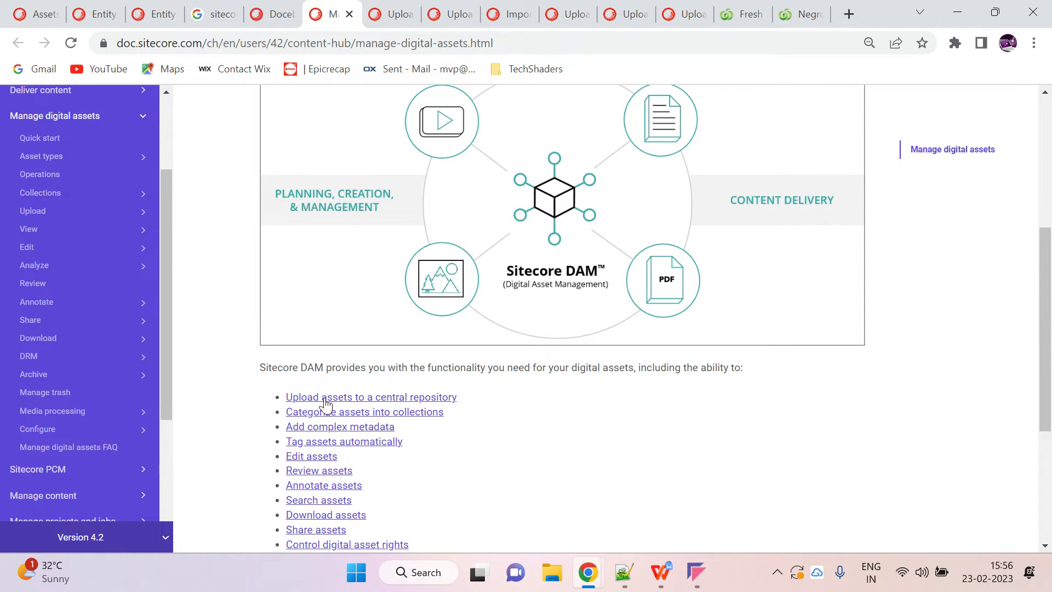
Step: Read the Upload and Upload assets documentation, highlighting the upload size limit and continuing to the upload instructions and note
key("ctrl+Tab")
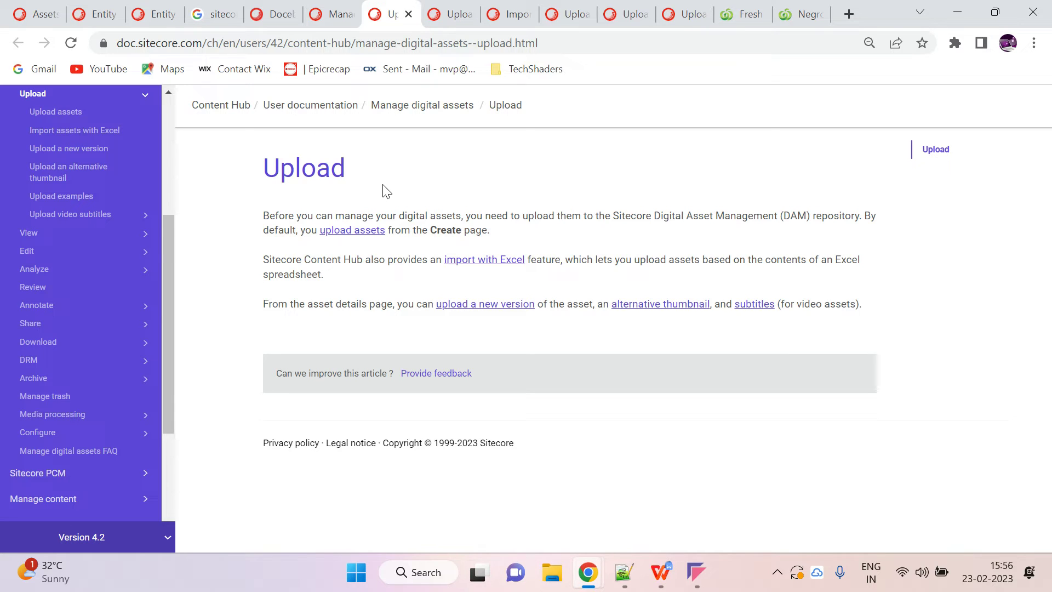
key("ctrl+Tab")
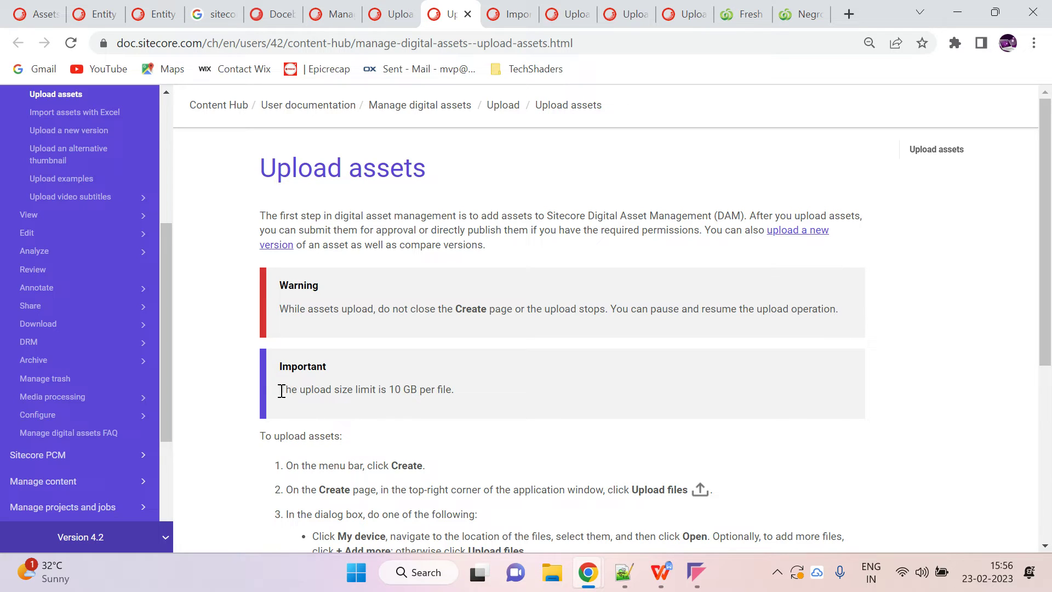
left_click_drag(278, 390, 452, 394)
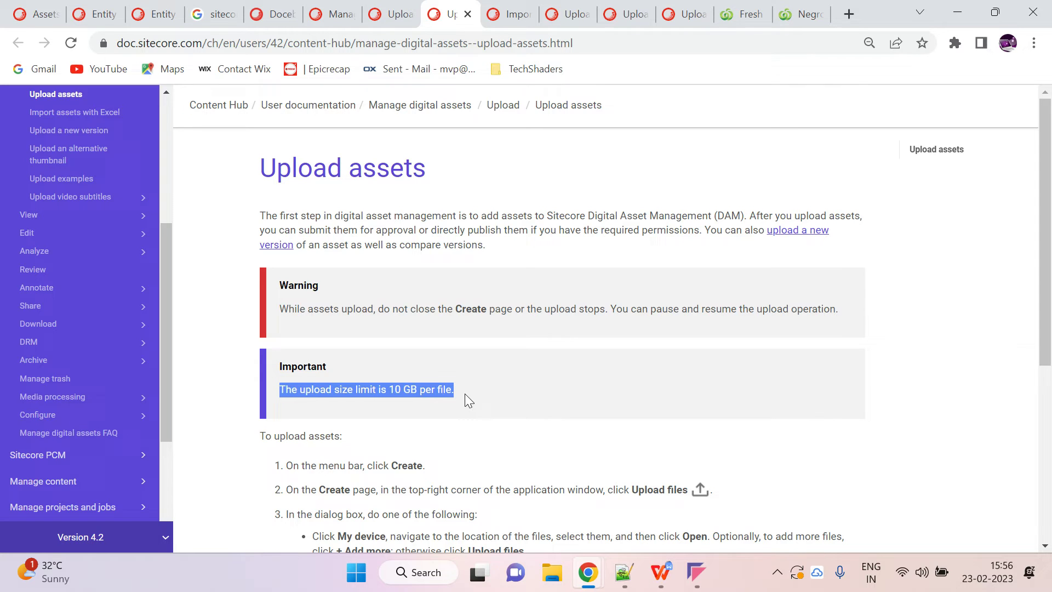
scroll(465, 393, "down", 5)
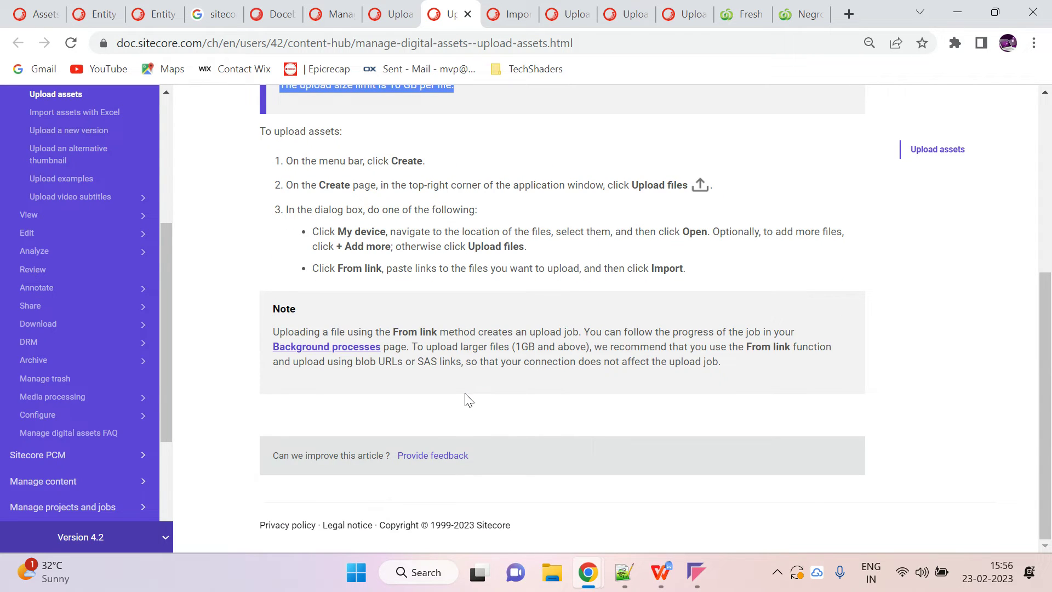
Step: Highlight the note's From link text, switch to the Content Hub Create page, and view the Import links option for uploading files
left_click_drag(273, 333, 437, 340)
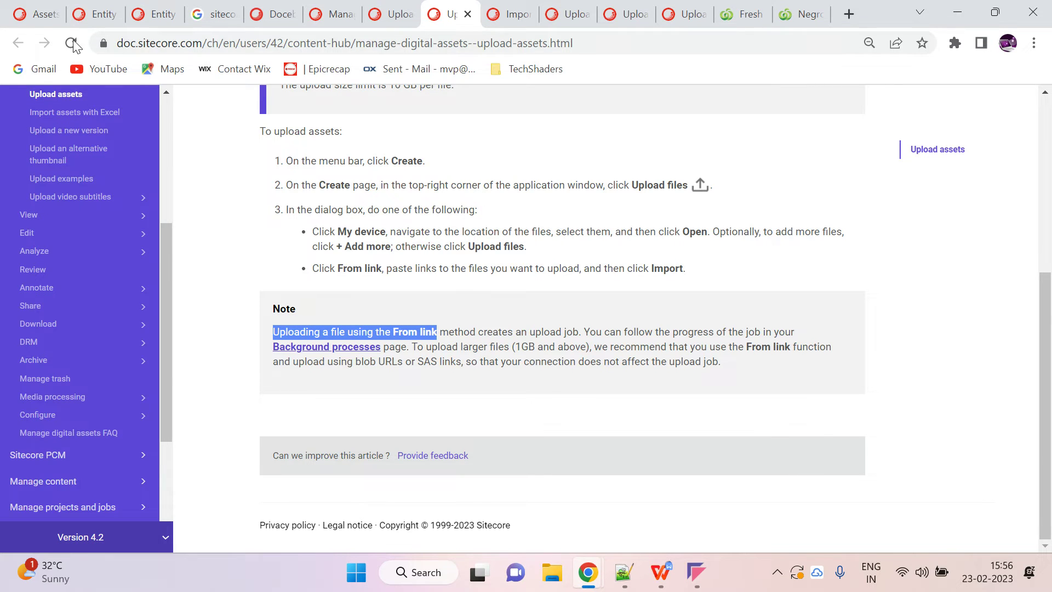
key("ctrl+1")
left_click(564, 107)
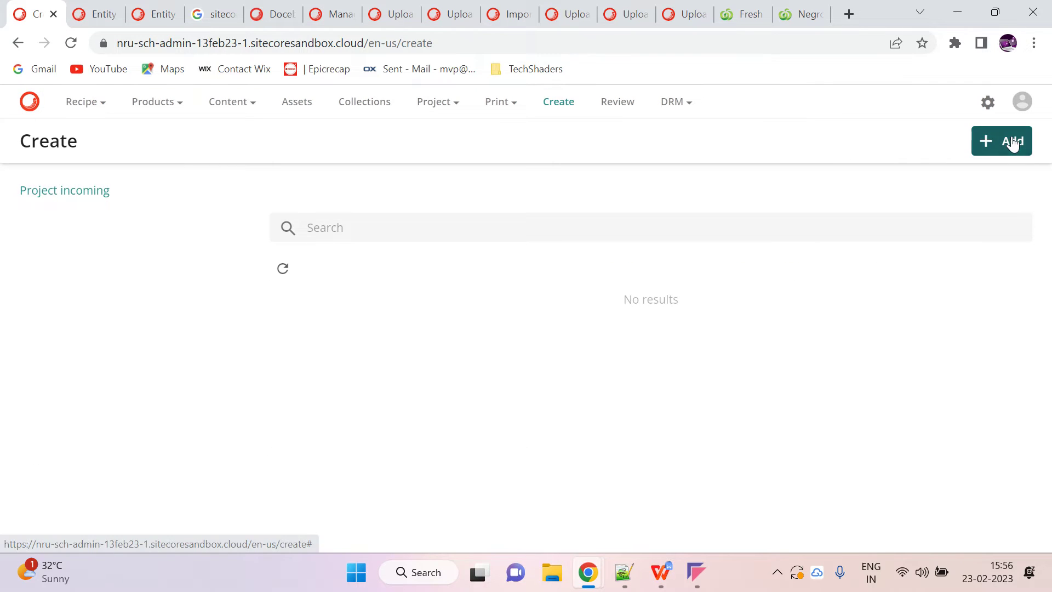
left_click(1010, 140)
left_click(963, 185)
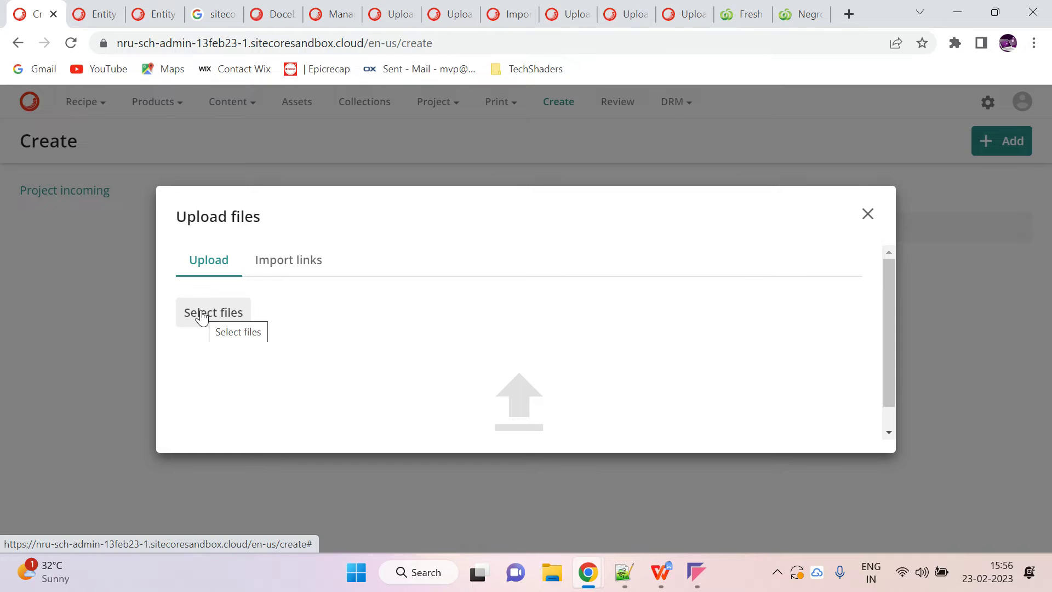
left_click(290, 265)
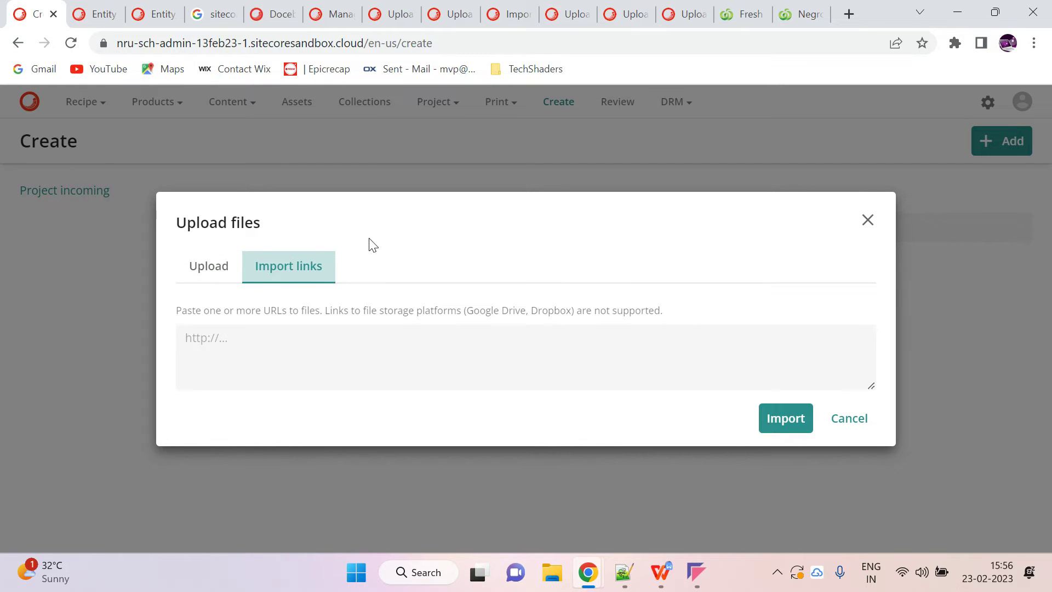
Step: Return to the Upload assets documentation and read the note on From link upload jobs, Background processes and larger files
left_click(383, 14)
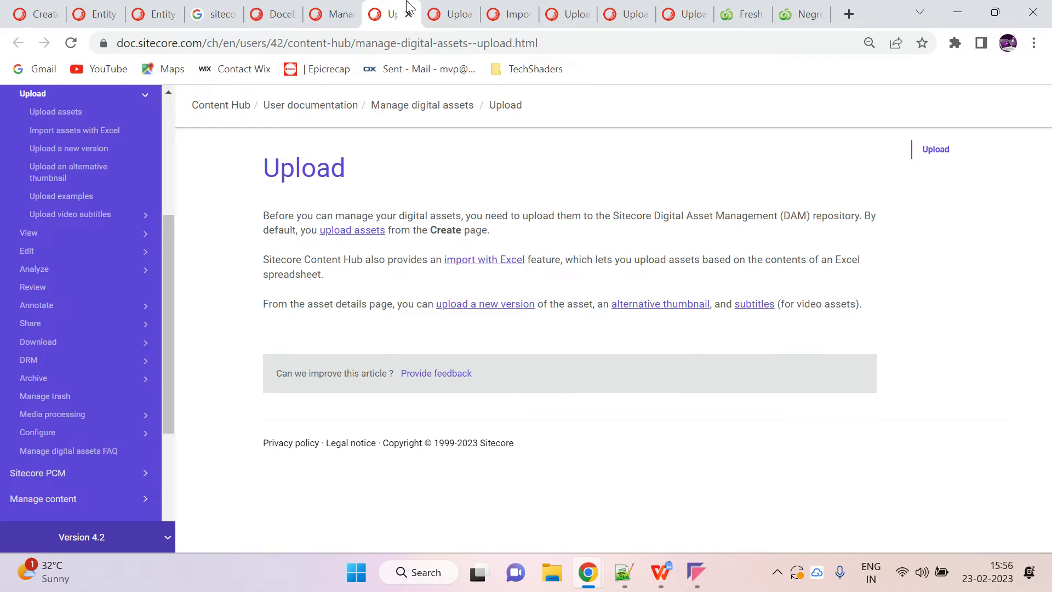
left_click(431, 8)
left_click(542, 347)
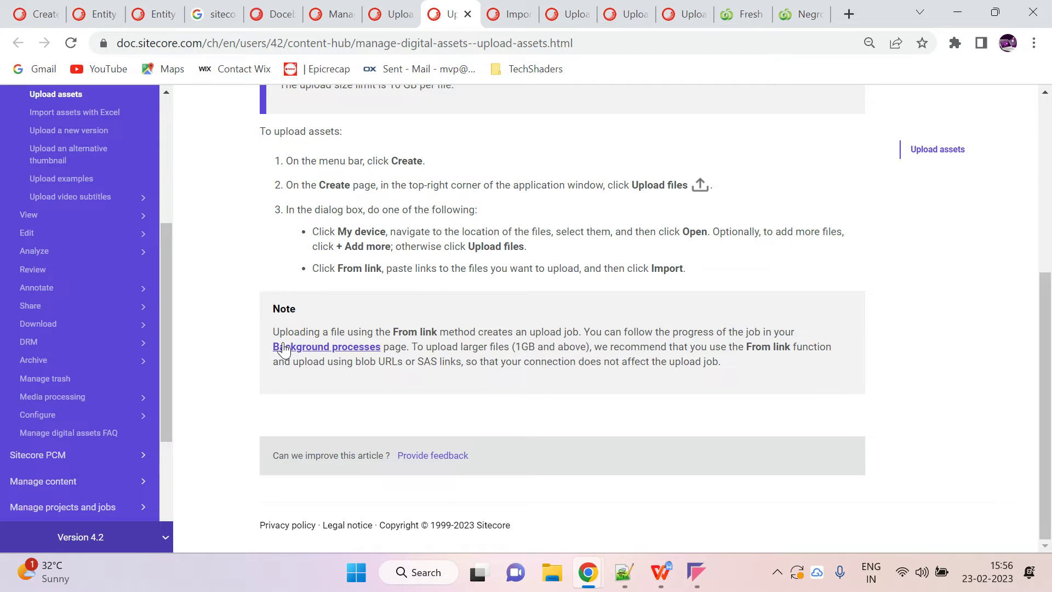
left_click_drag(266, 331, 775, 368)
left_click(773, 384)
Step: Read the Excel worksheet preparation rules in the Import assets with Excel documentation, and switch to import-sheet.xlsx in WPS Office to inspect its asset row
left_click(508, 14)
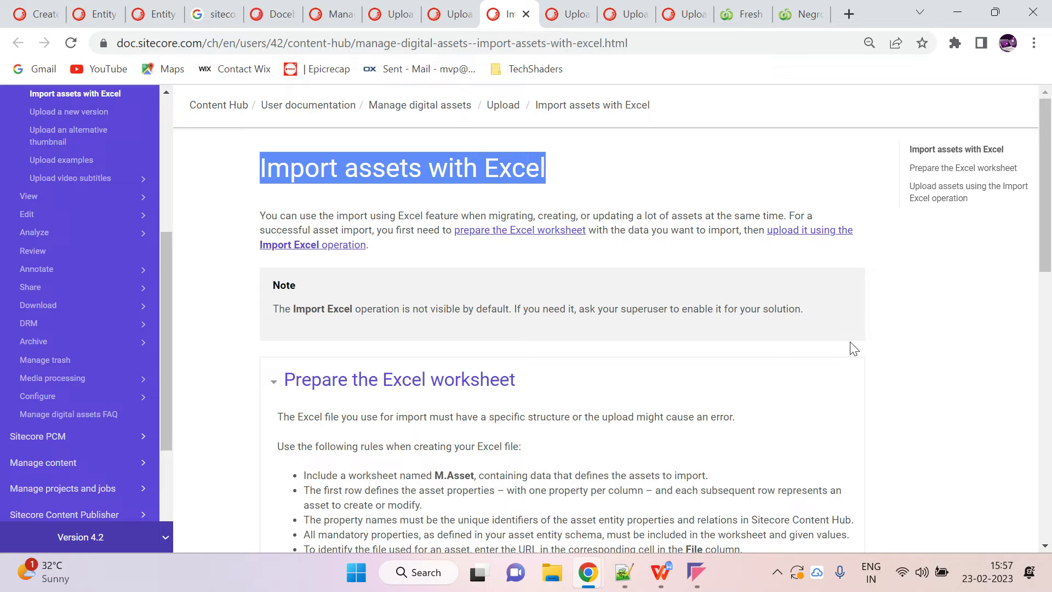
scroll(853, 350, "down", 3)
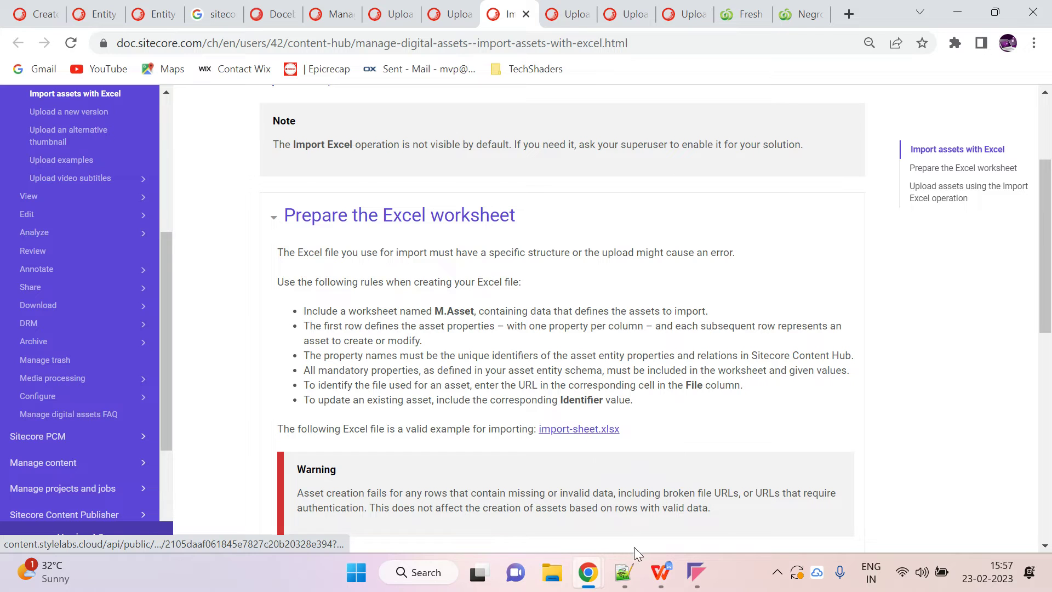
left_click(661, 572)
left_click(722, 529)
left_click(467, 200)
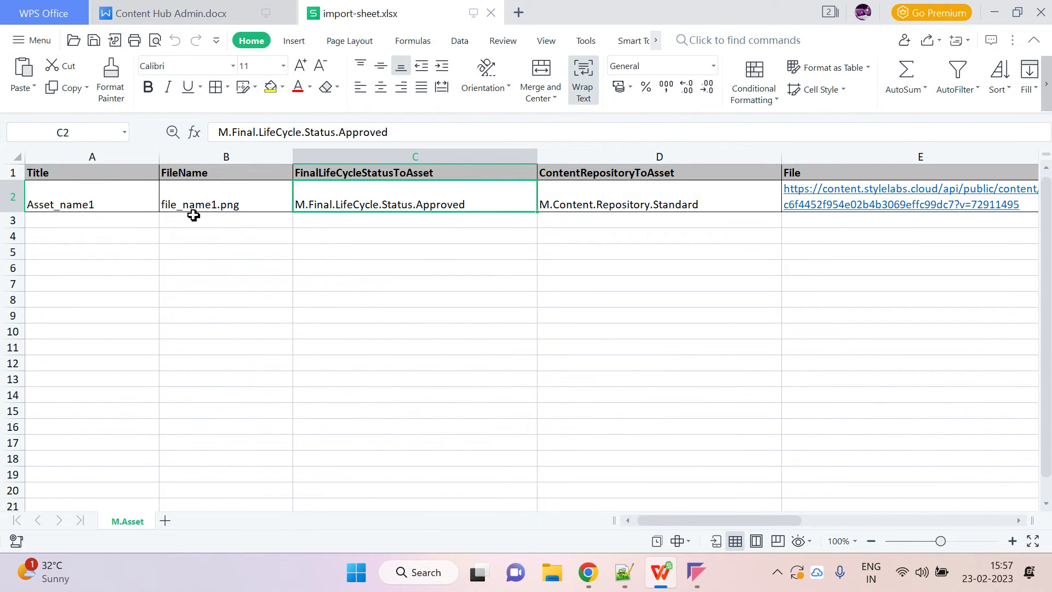
Step: Duplicate the Asset_name1 row into row 3 of the M.Asset worksheet
left_click(2, 195)
key("ctrl+c")
left_click(3, 222)
key("ctrl+v")
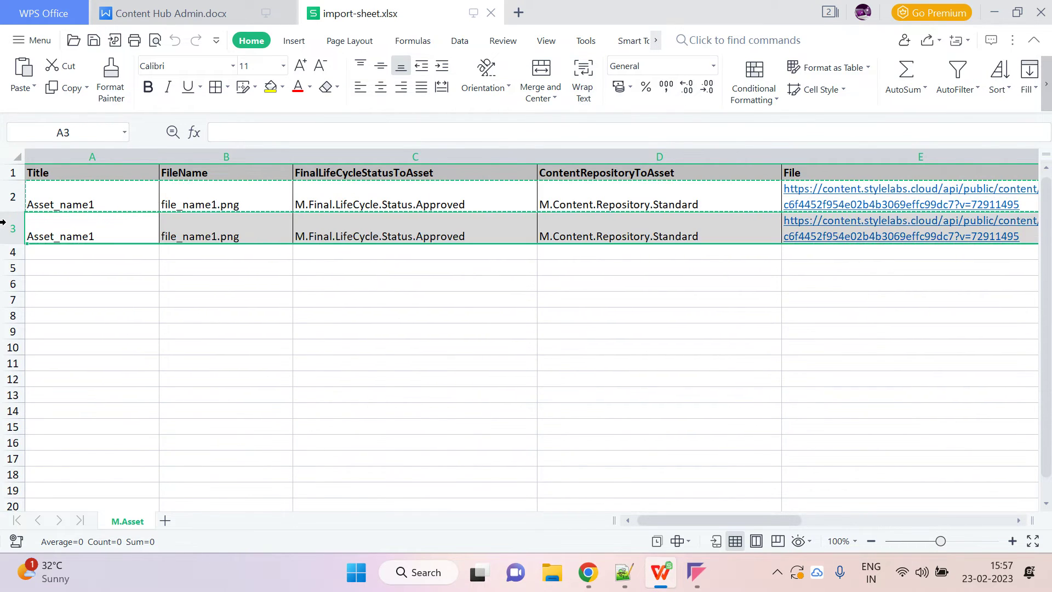
left_click(263, 256)
left_click(106, 200)
left_click(260, 207)
key("Escape")
Step: Open the FinalLifeCycleStatusToAsset value in row 3 for editing and select the end of its status name
left_click(457, 196)
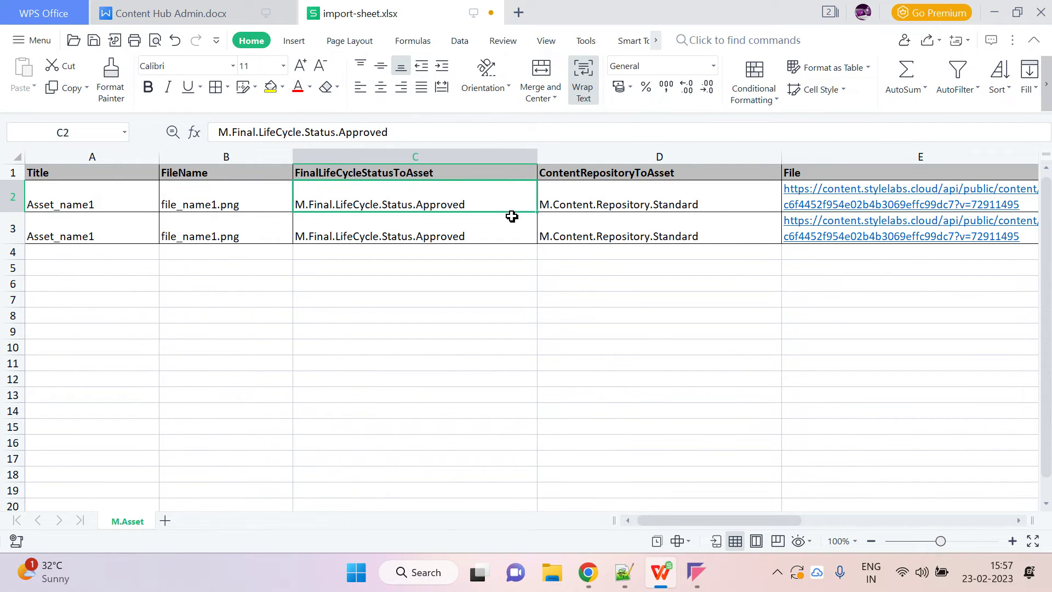
left_click(485, 237)
double_click(485, 236)
left_click_drag(465, 243, 422, 243)
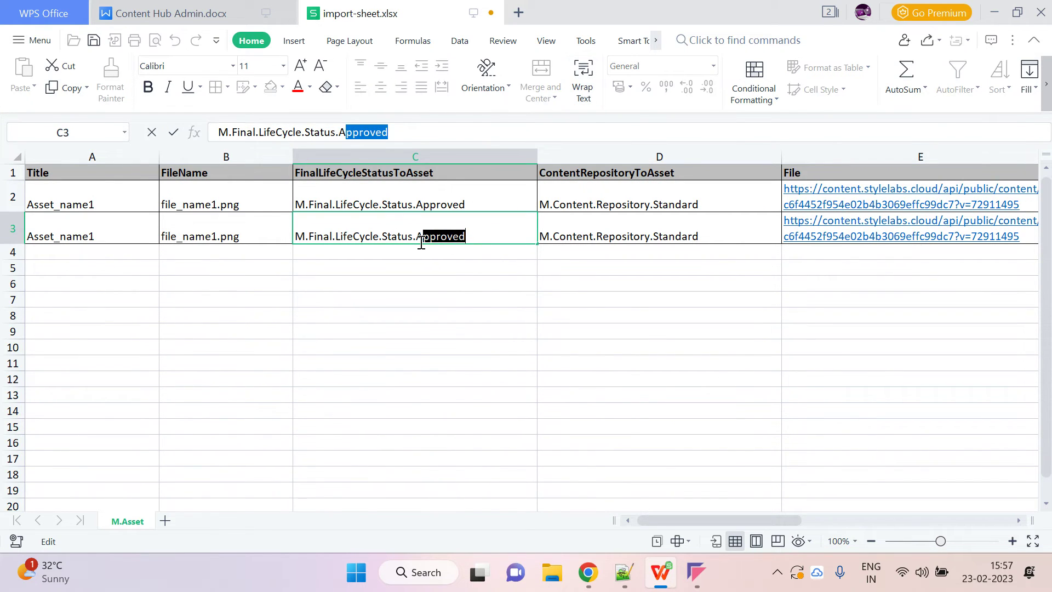